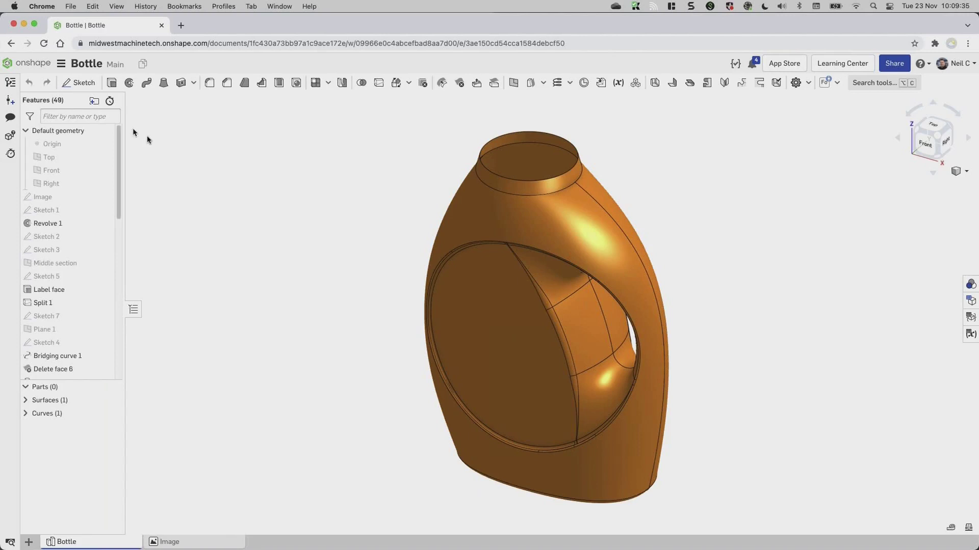
right_click_drag(279, 273, 372, 195)
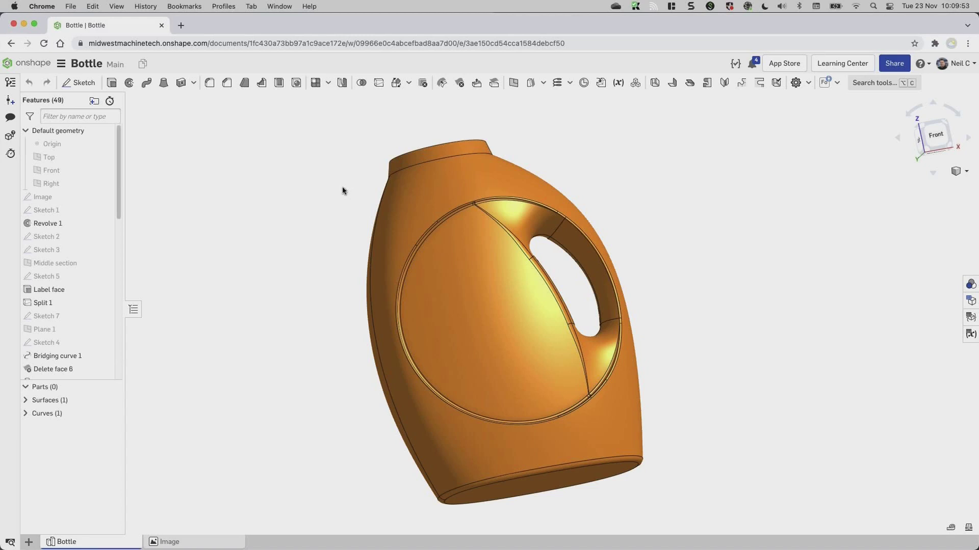
right_click_drag(343, 192, 372, 202)
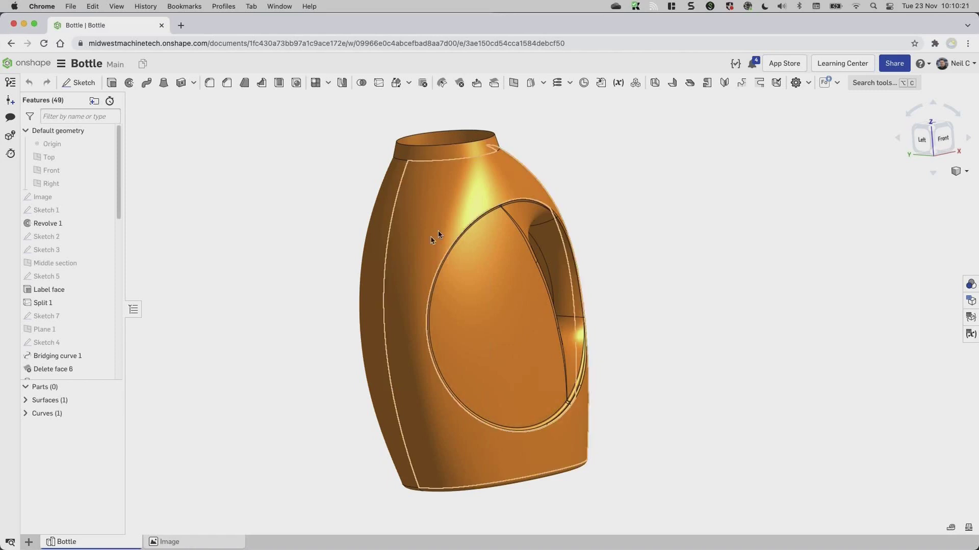
Open Loft 1 for editing and orbit the lofted bottle preview.
right_click(448, 210)
left_click(476, 216)
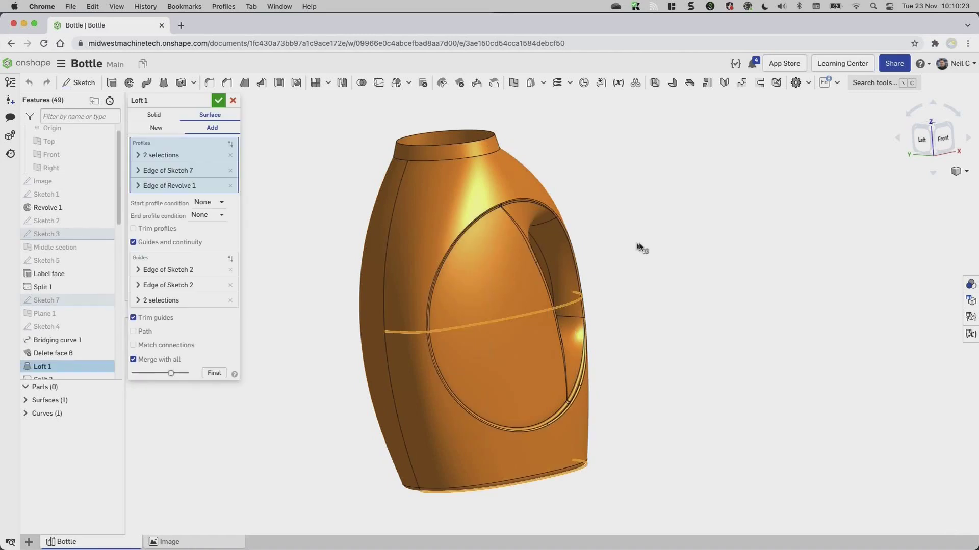
right_click_drag(641, 225, 606, 213)
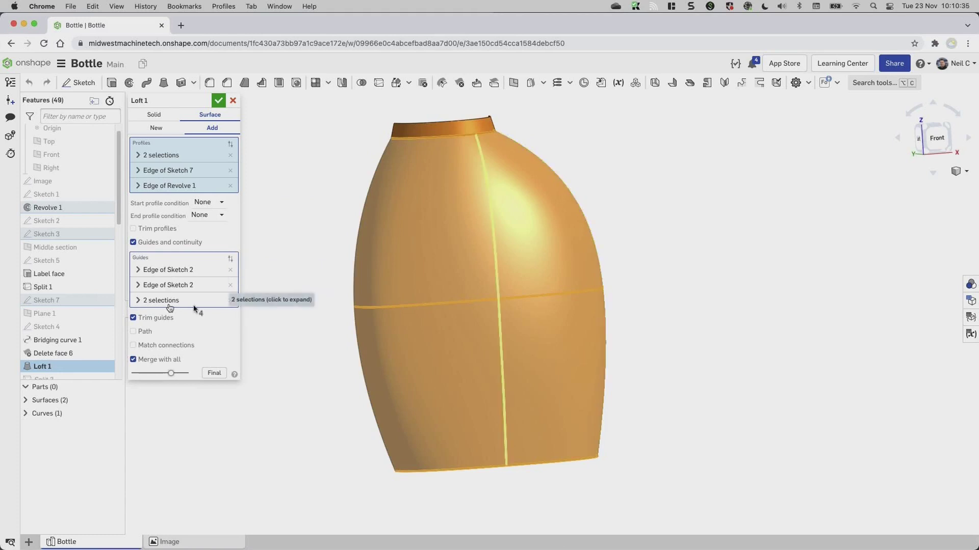
right_click_drag(633, 197, 653, 198)
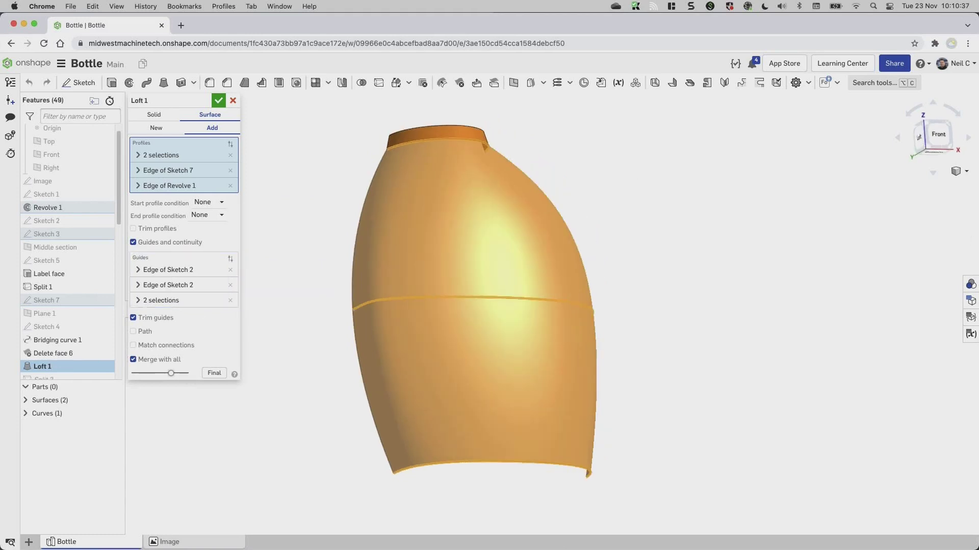
Check the loft surface with zebra stripes, return to Shaded, and close the Loft 1 edit.
left_click(965, 171)
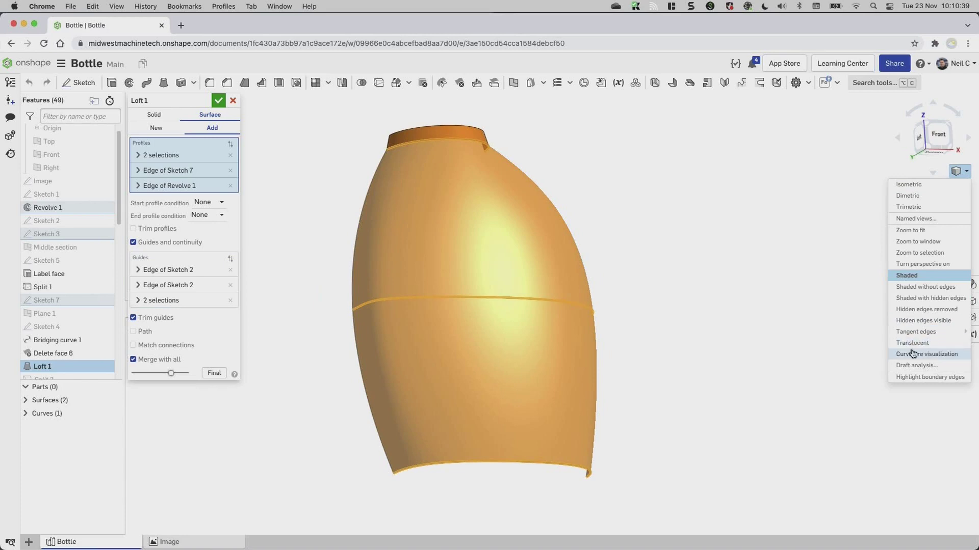
left_click(913, 354)
right_click_drag(699, 277, 923, 196)
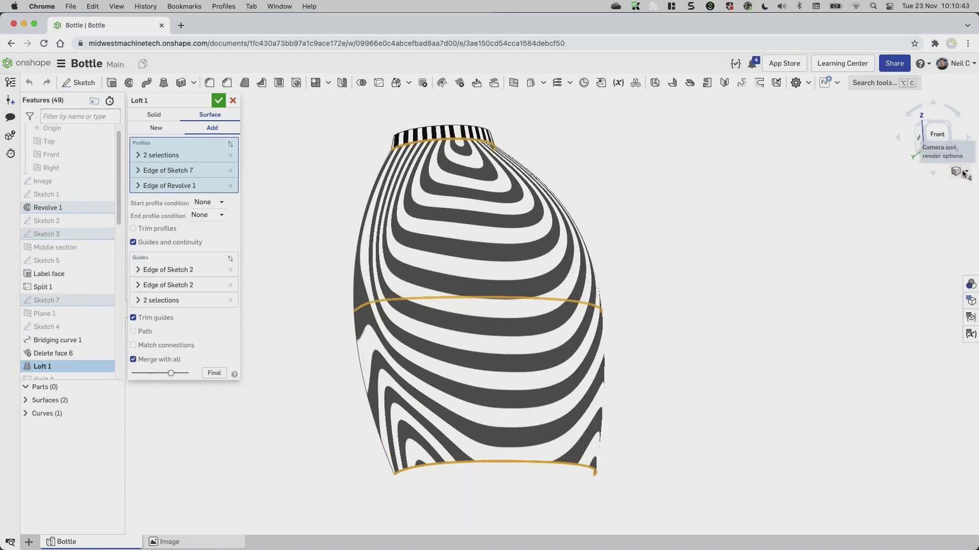
left_click(964, 172)
left_click(867, 276)
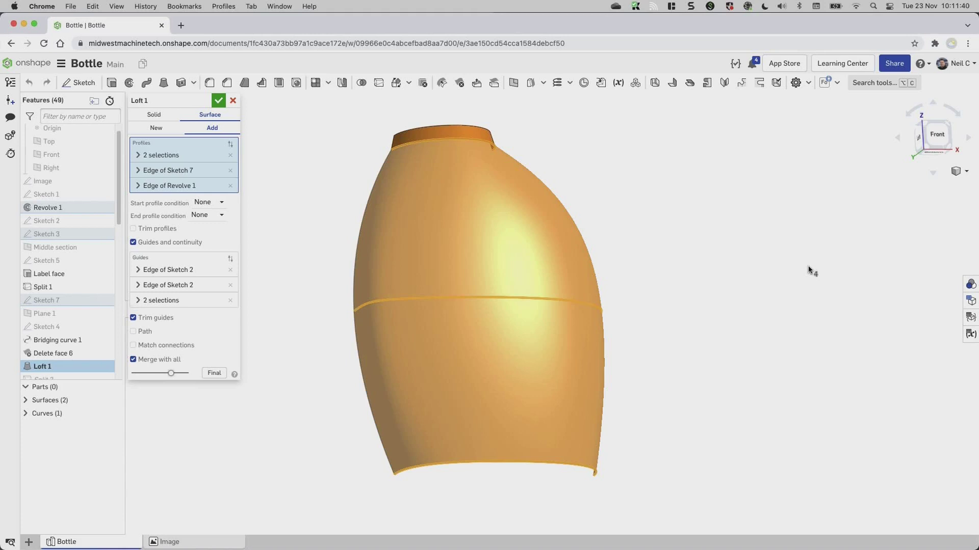
left_click(231, 99)
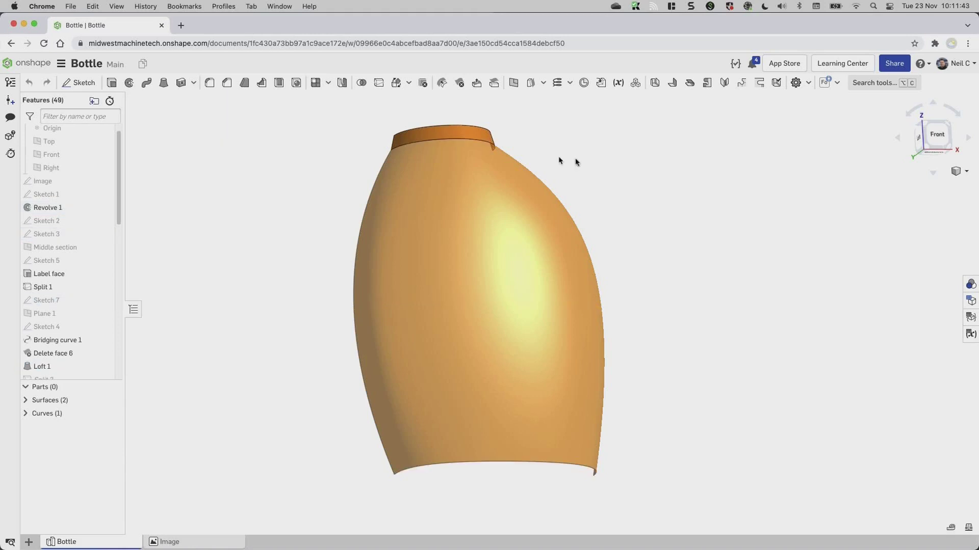
Open the Share dialog and pick the colleague from the name search.
mouse_move(581, 184)
right_mouse_down()
mouse_move(599, 176)
mouse_move(577, 185)
right_mouse_up()
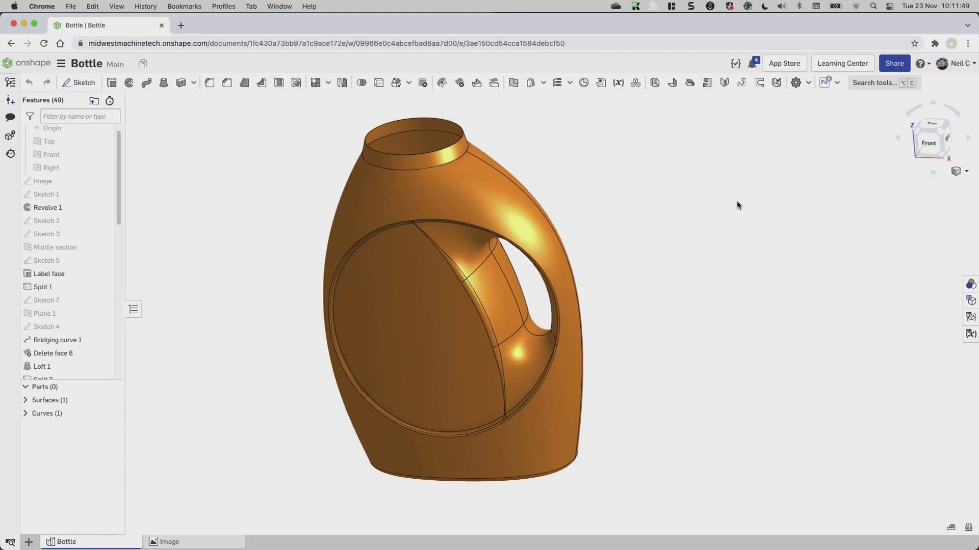
left_click(903, 72)
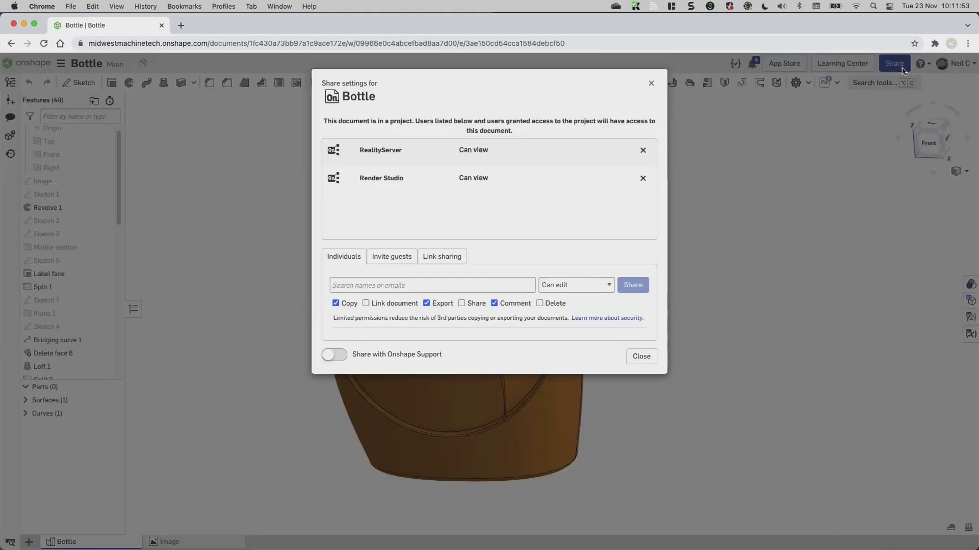
left_click(487, 284)
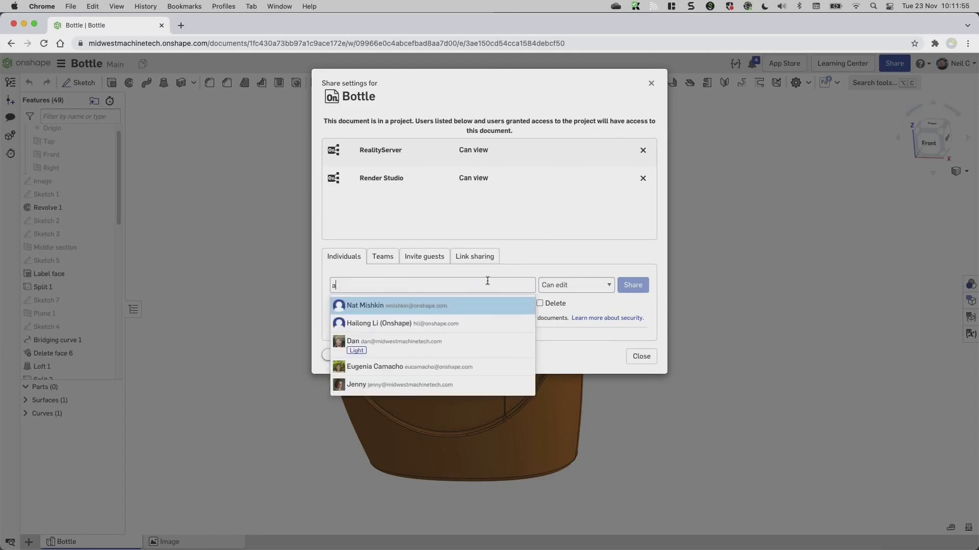
type("arch")
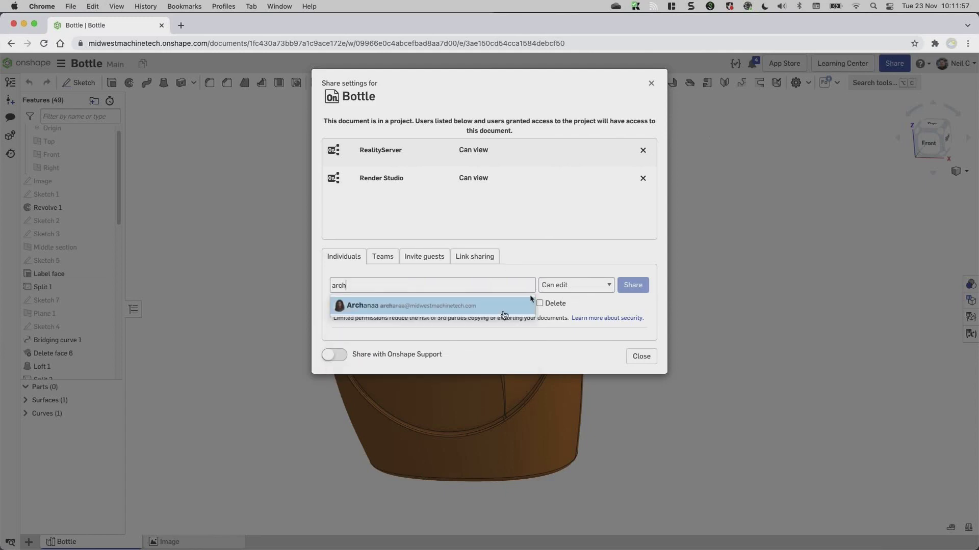
left_click(502, 317)
left_click(444, 287)
left_click(437, 307)
left_click(598, 305)
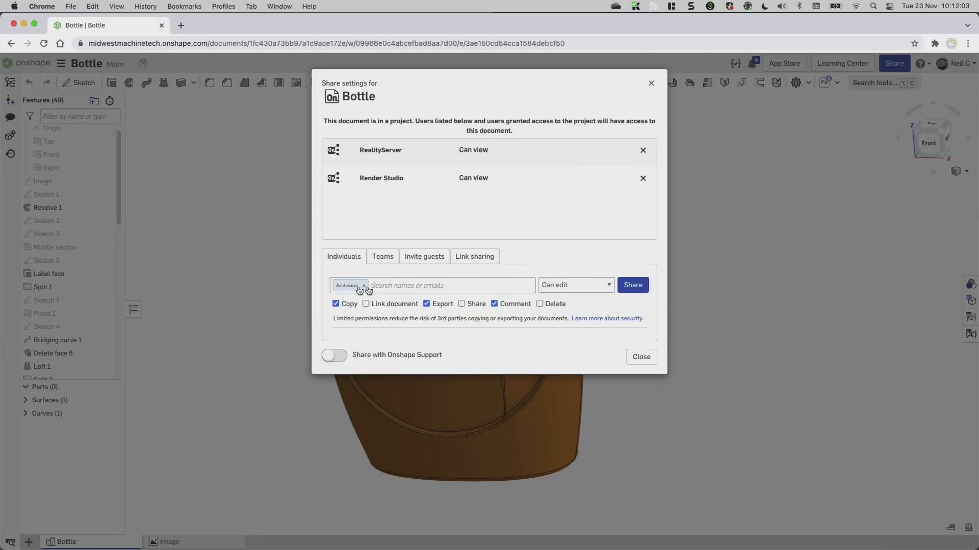
Give the colleague Can view access with Comment allowed and share the document.
left_click(605, 287)
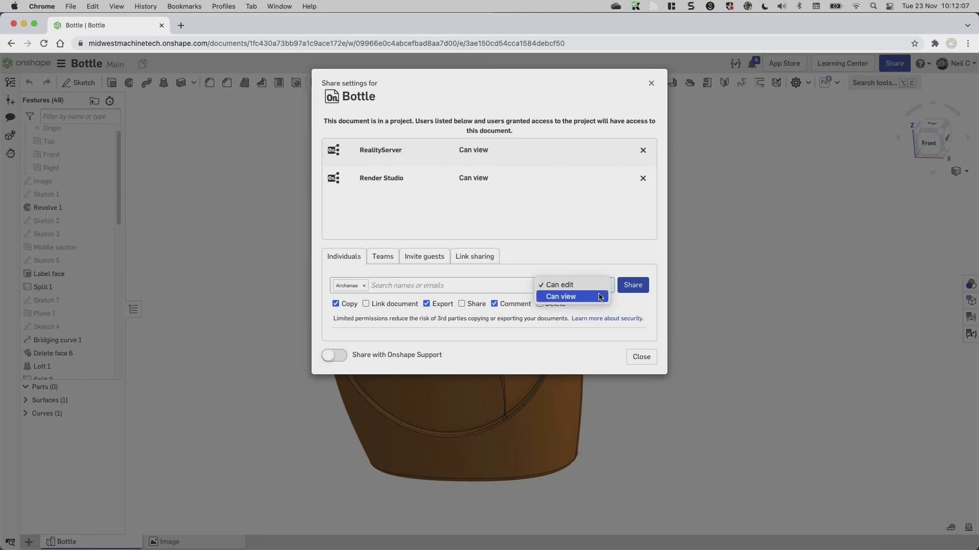
left_click(600, 297)
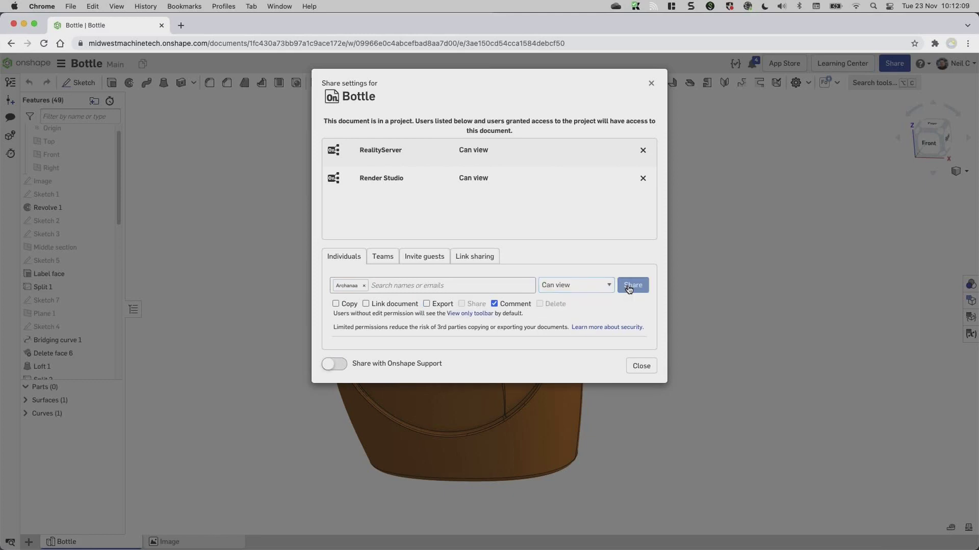
left_click(630, 286)
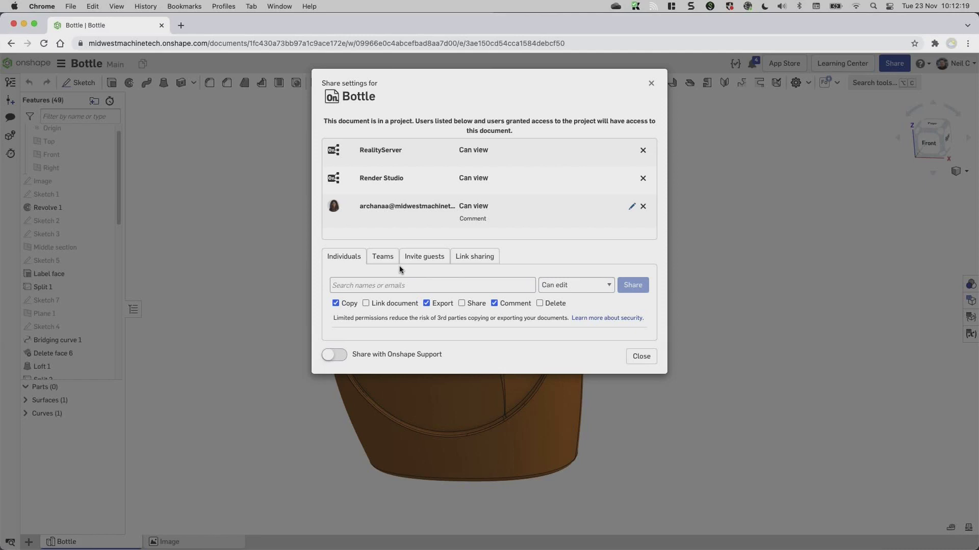
key("ctrl+alt+Left")
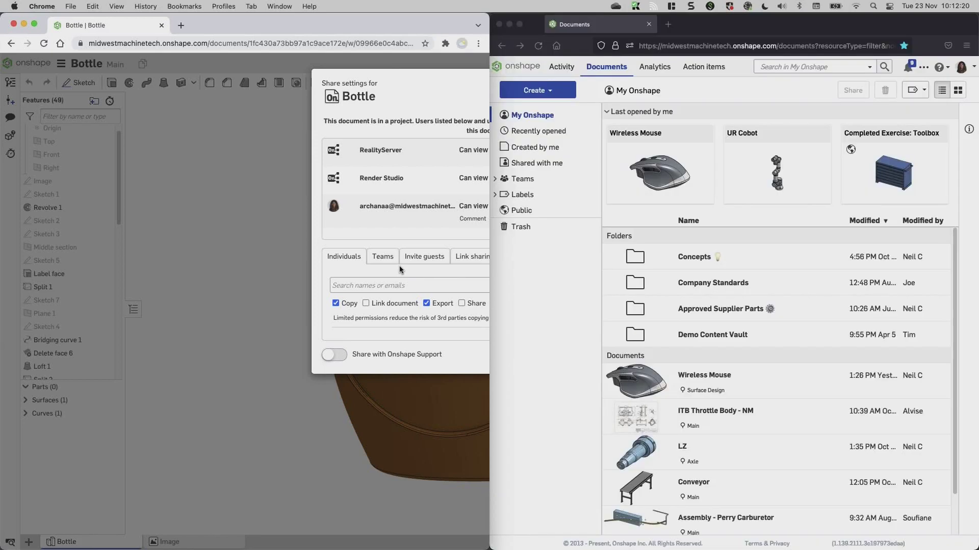
Close the Share dialog and open the shared Bottle part studio in the second window.
left_click(537, 46)
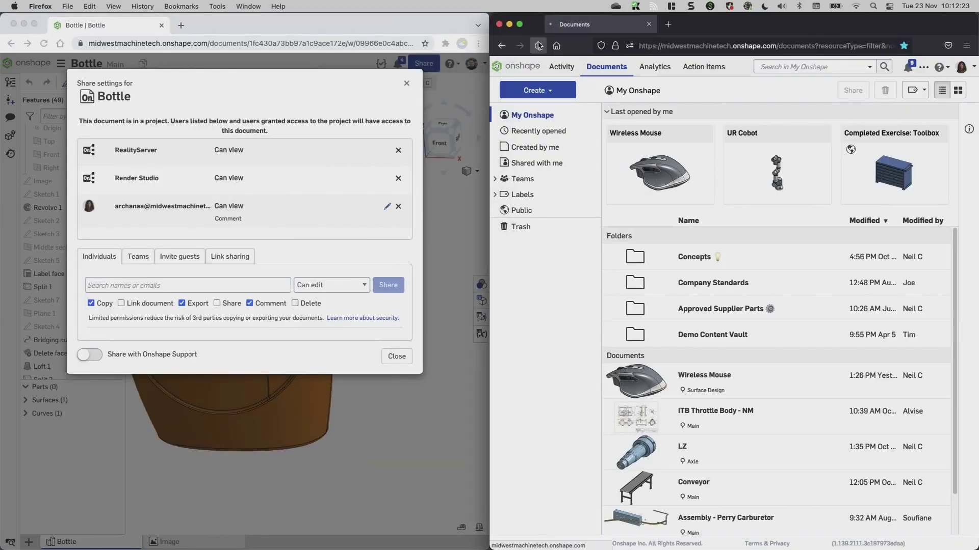
left_click(401, 357)
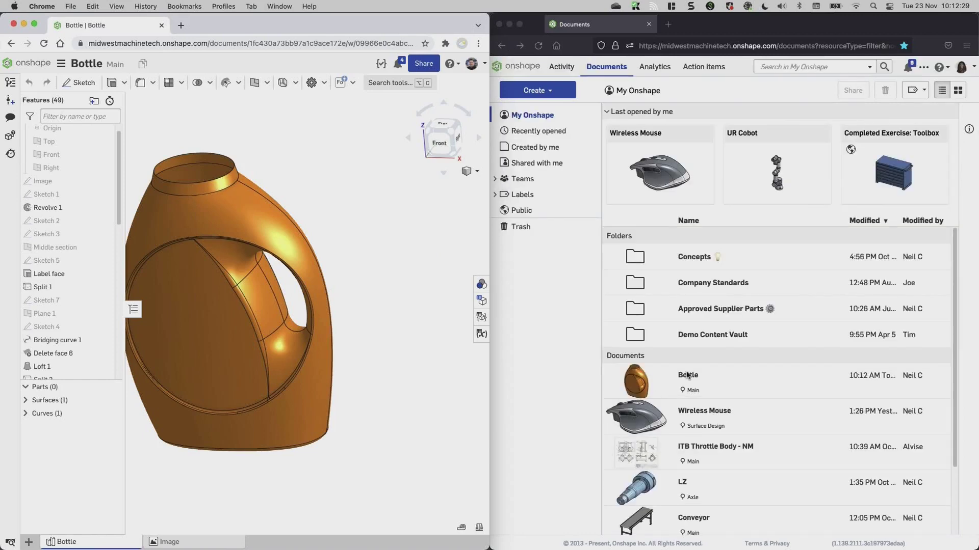
double_click(688, 376)
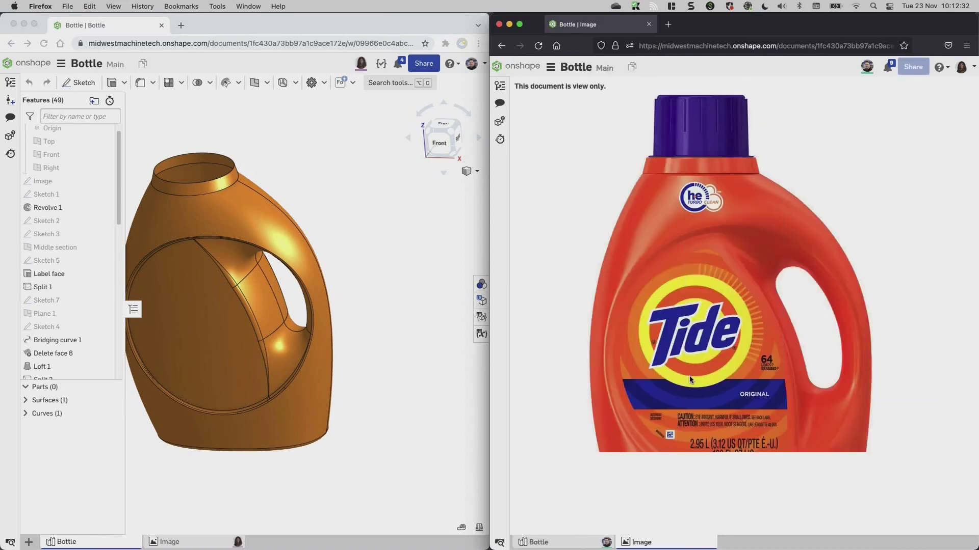
left_click(547, 542)
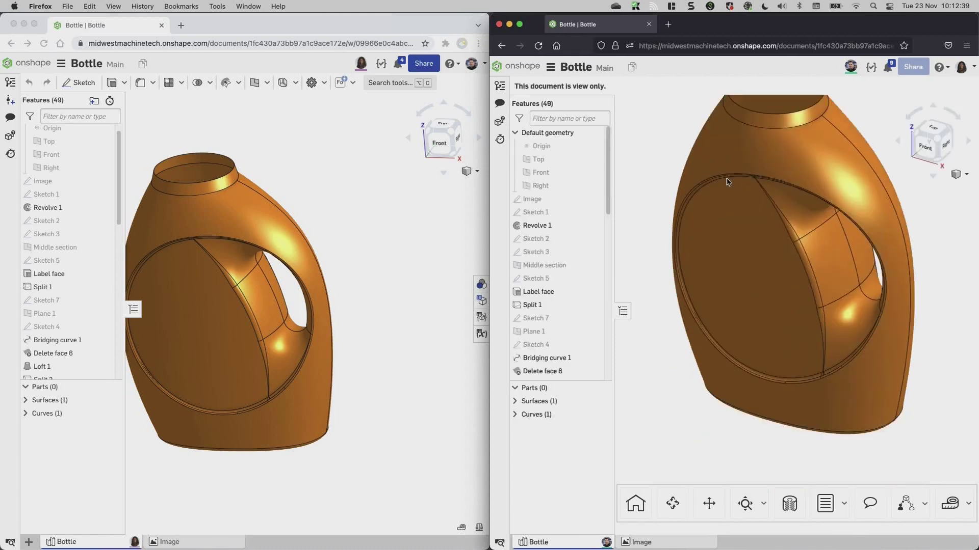
Orbit the bottle in the view-only window and open a narrowed Comments panel.
right_click_drag(727, 182, 706, 218)
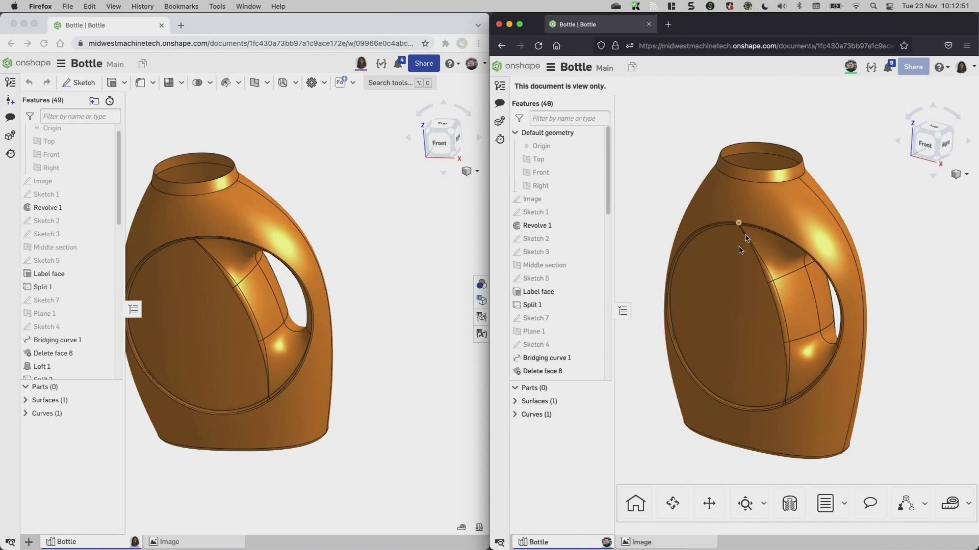
right_click_drag(706, 218, 748, 303)
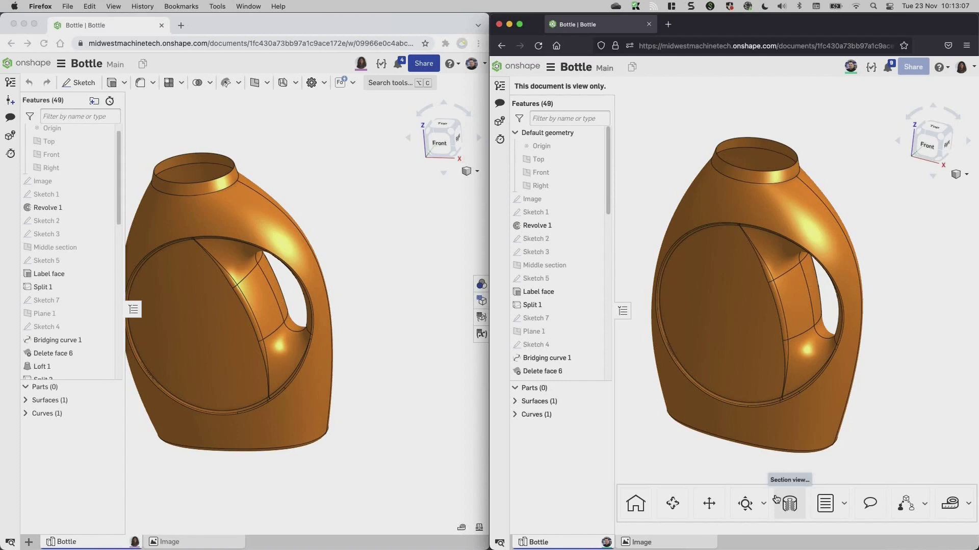
left_click(869, 503)
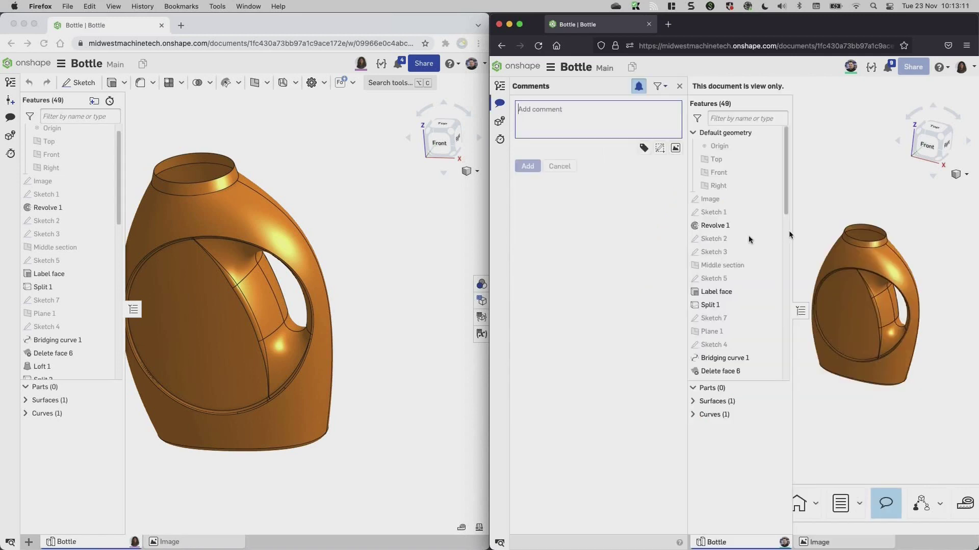
left_click_drag(687, 247, 632, 248)
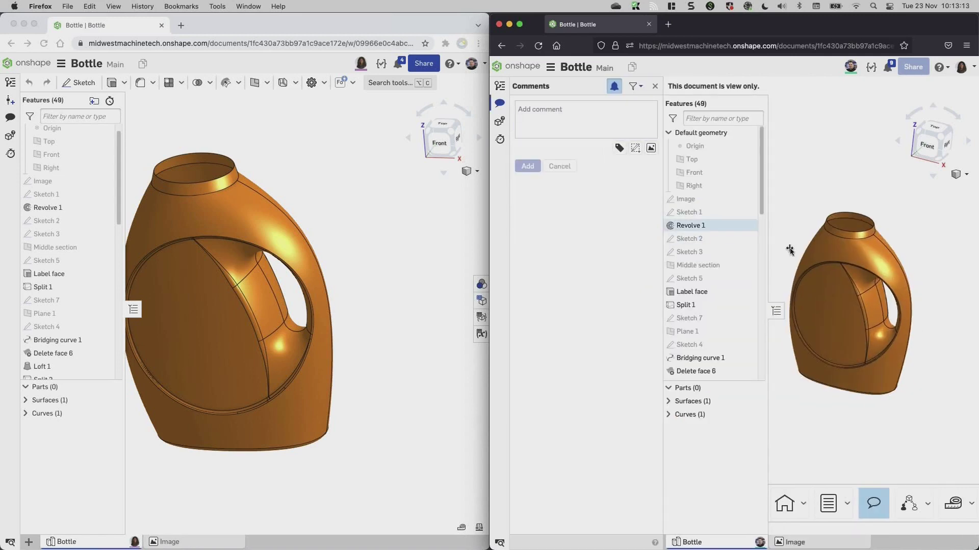
scroll(886, 300, "up", 2)
scroll(886, 300, "up", 5)
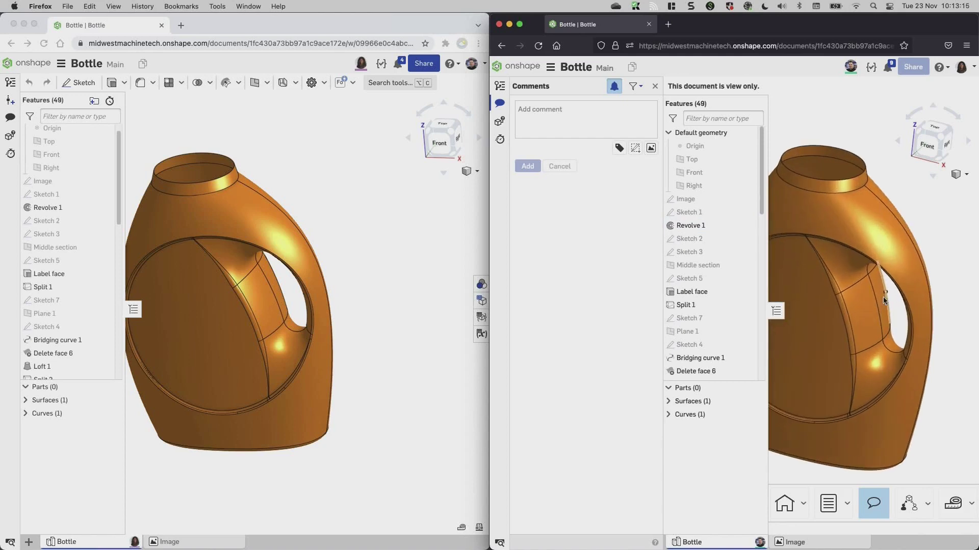
right_click_drag(899, 298, 893, 288)
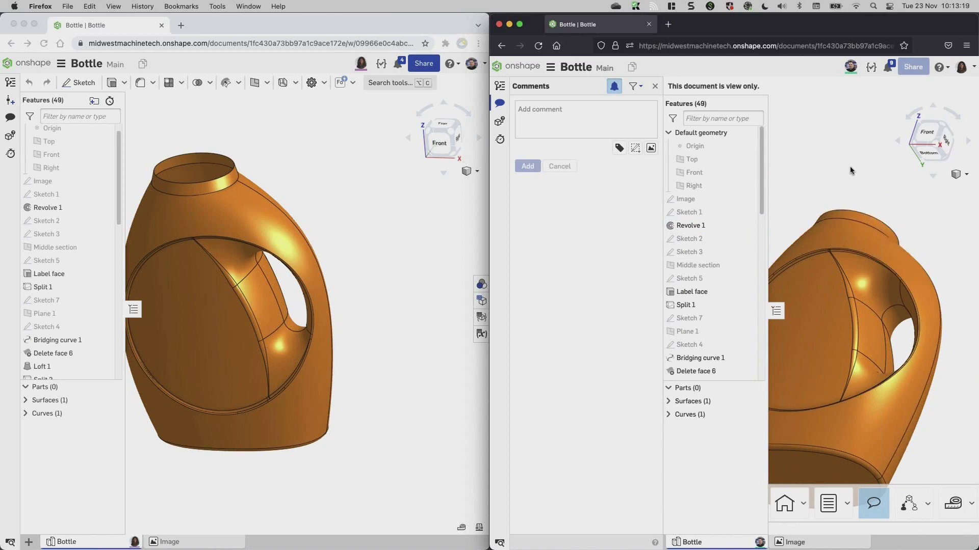
Start a new comment that @-mentions the teammate and assigns it to them.
left_click(532, 110)
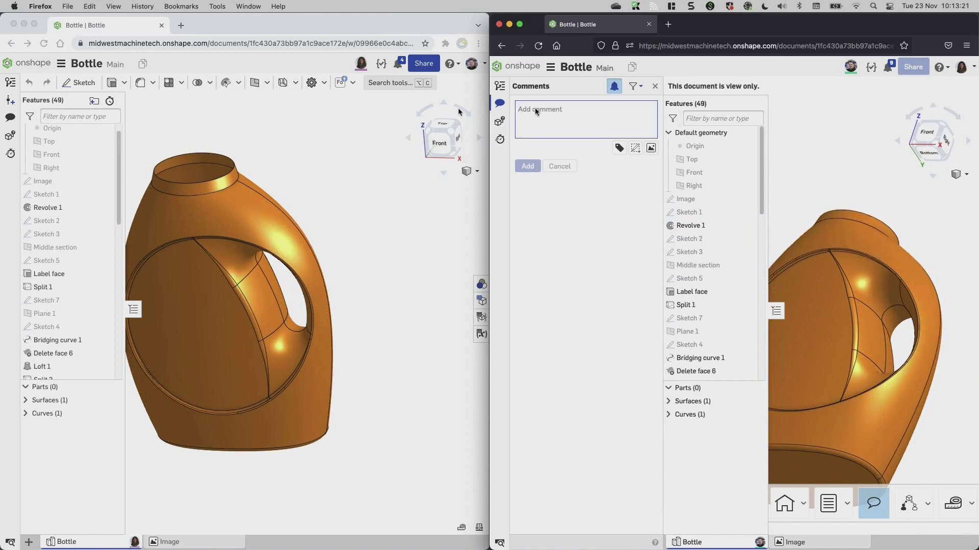
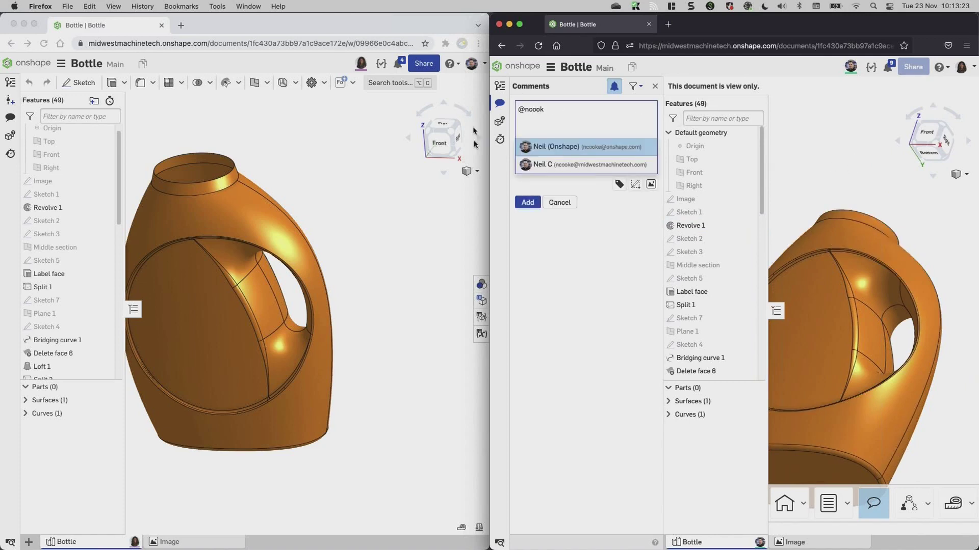
left_click(559, 164)
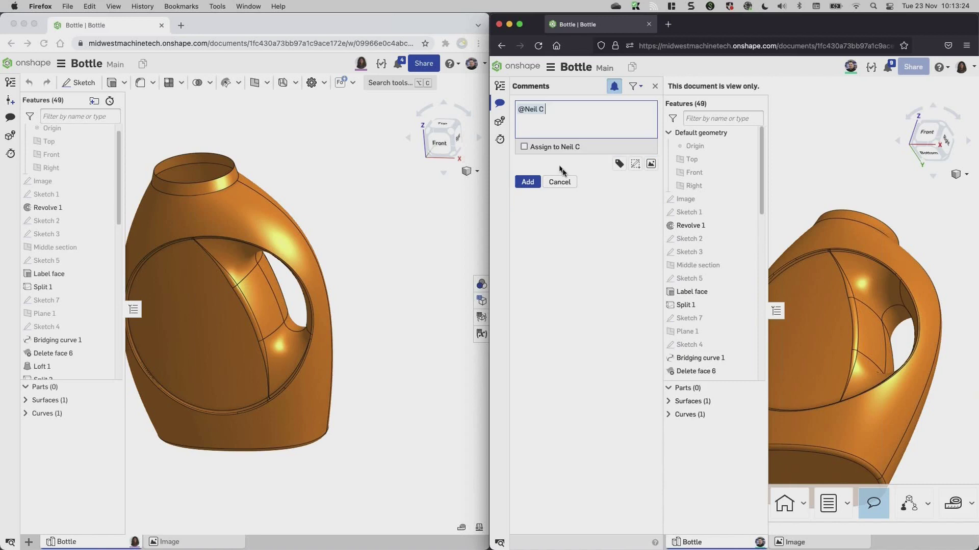
left_click(542, 146)
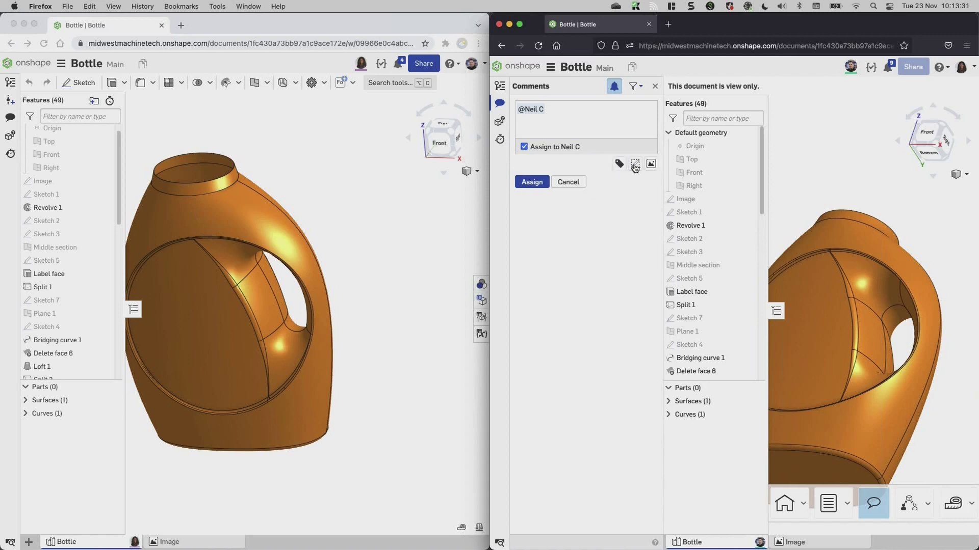
Attach a markup with a red arrow at the handle fillet and 'can we have a constant width fillet'.
left_click(635, 163)
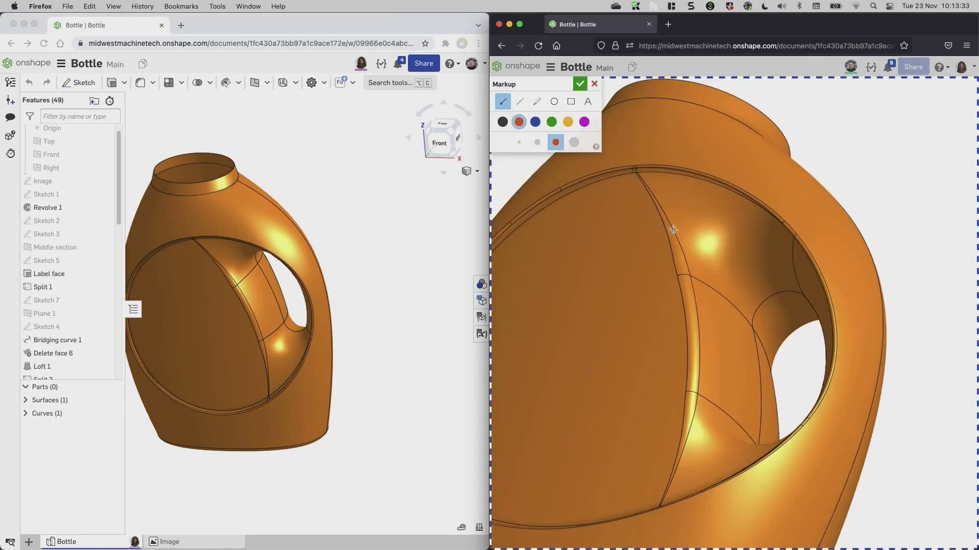
left_click_drag(820, 159, 683, 264)
left_click(588, 102)
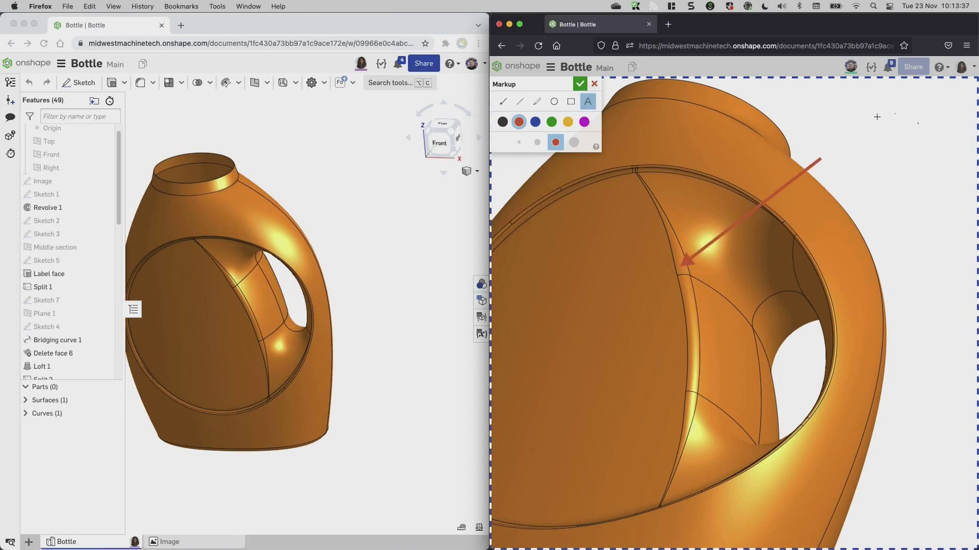
left_click_drag(837, 126, 940, 188)
type("can we have a")
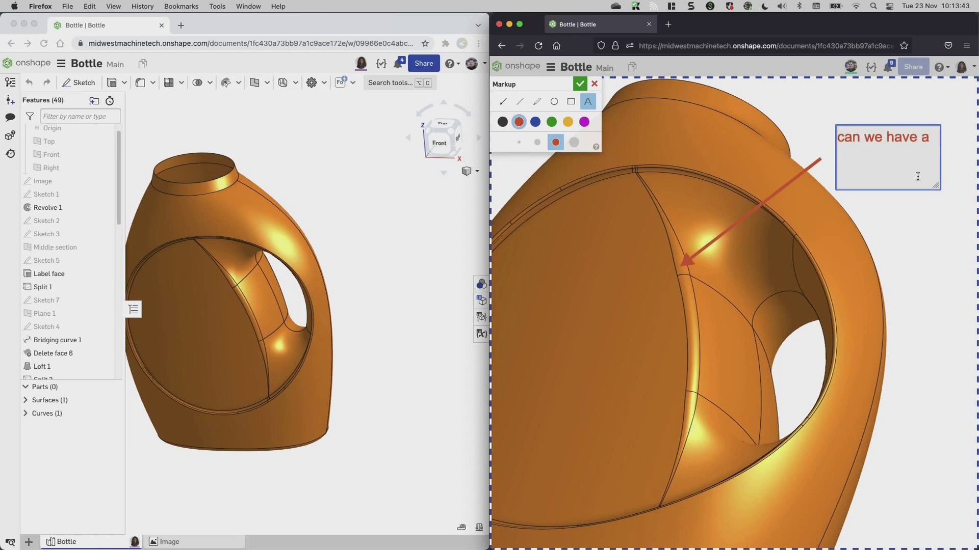
type(" constant wisdth")
key("BackSpace")
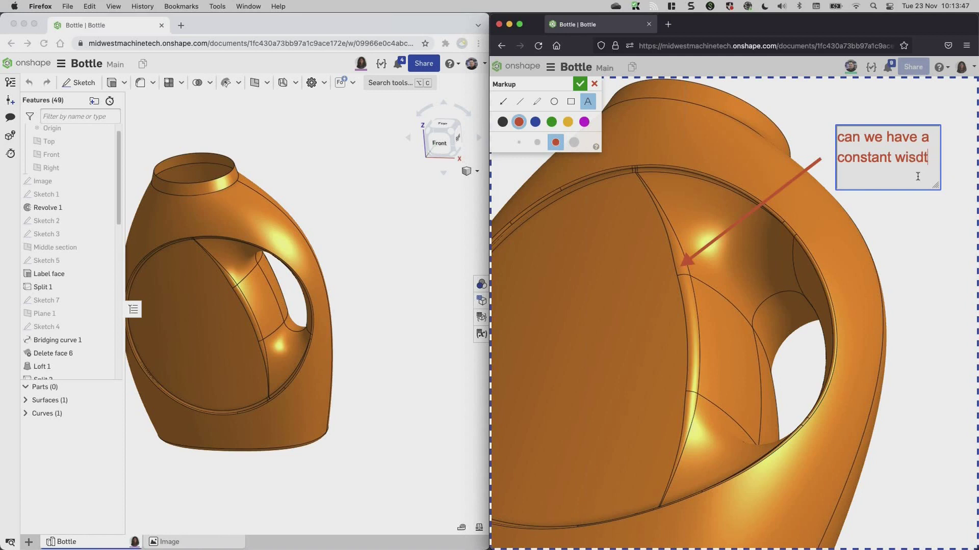
key("BackSpace")
key("BackSpace")
key("BackSpace")
type("dth fillet")
left_click(934, 211)
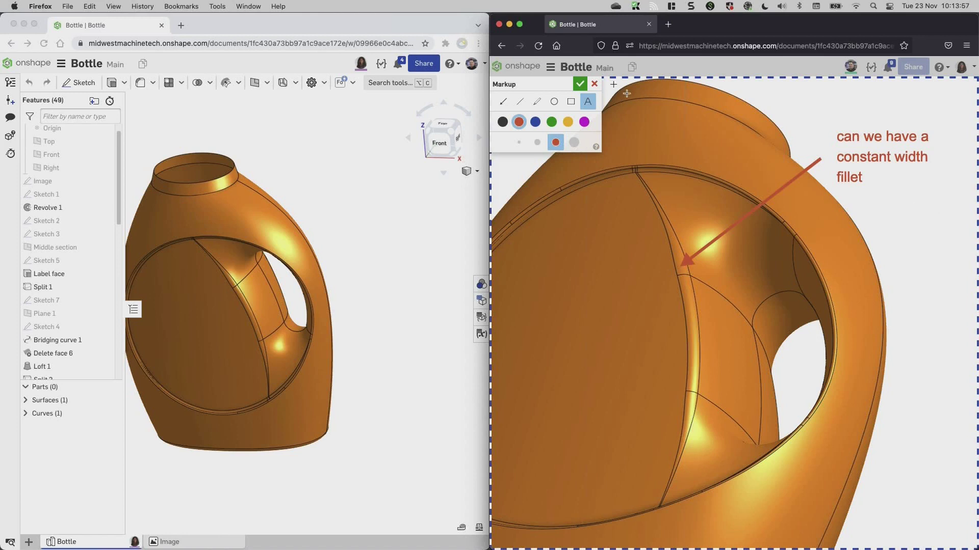
left_click(580, 84)
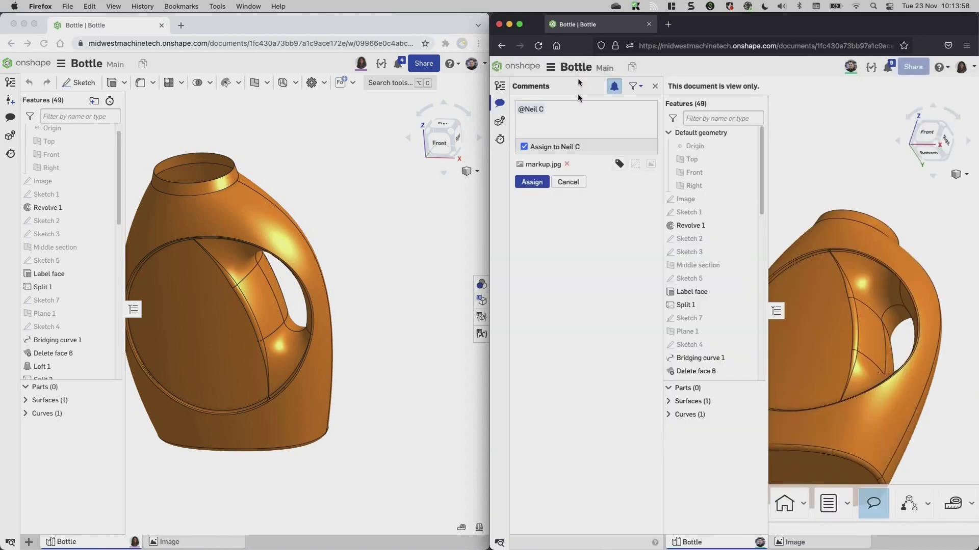
Post the assigned comment, then view its markup.jpg in the assignee's window and close Comments.
left_click(531, 183)
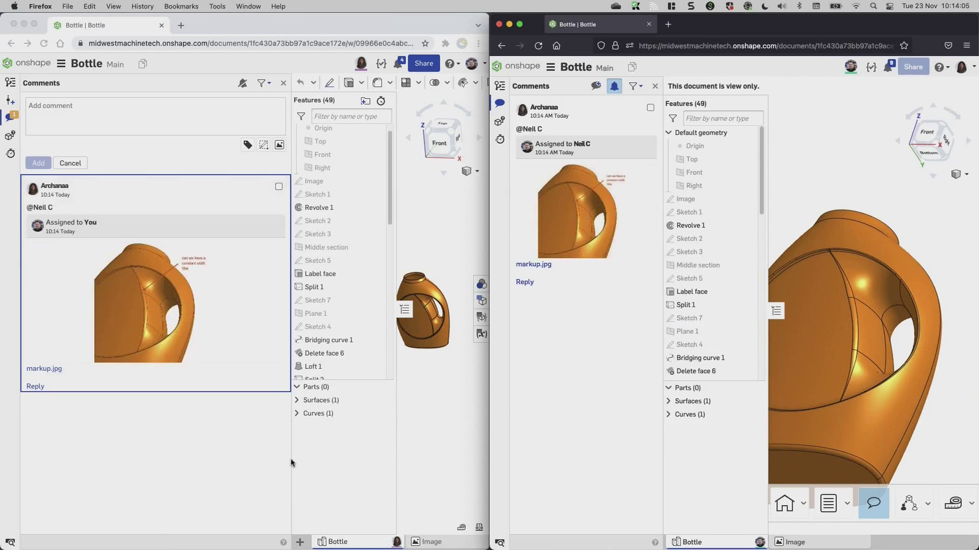
left_click(291, 460)
left_click_drag(291, 460, 173, 433)
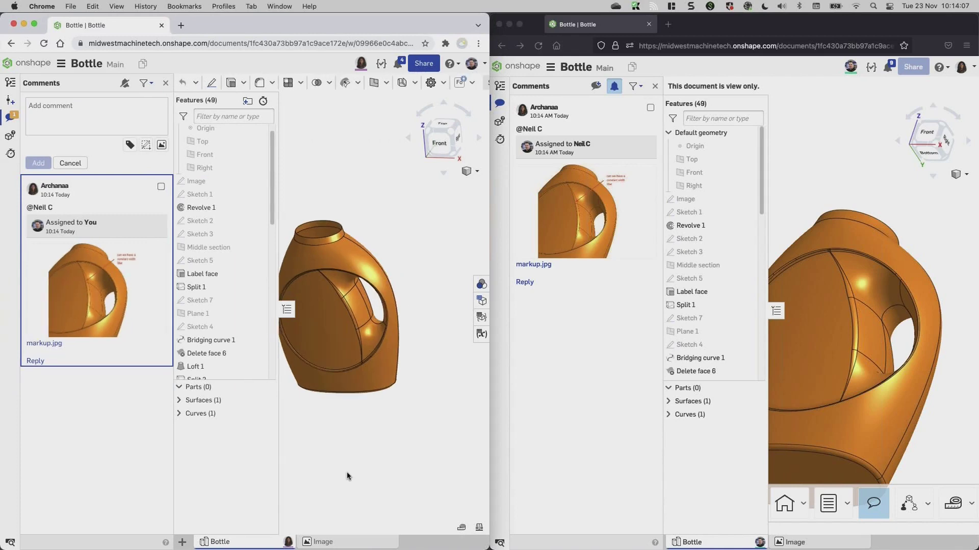
left_click(91, 308)
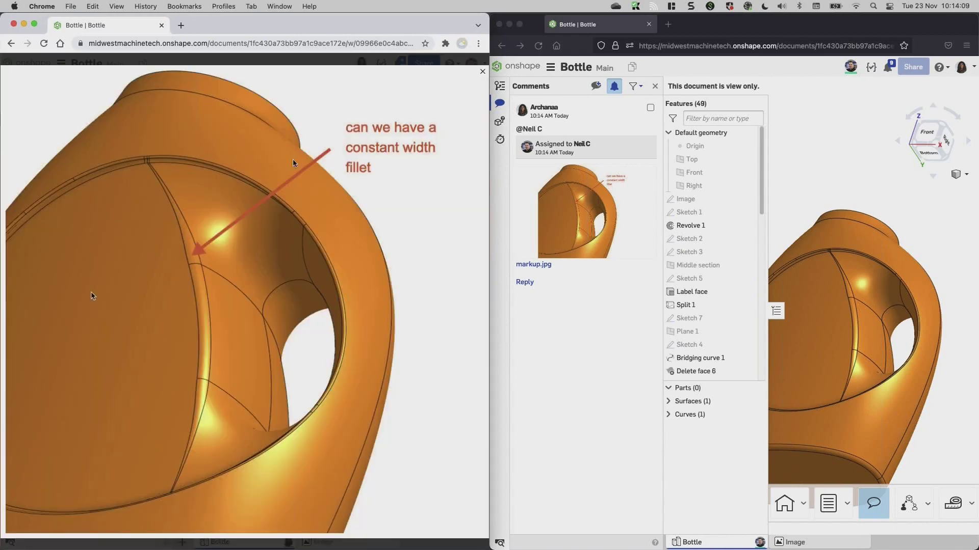
left_click(482, 72)
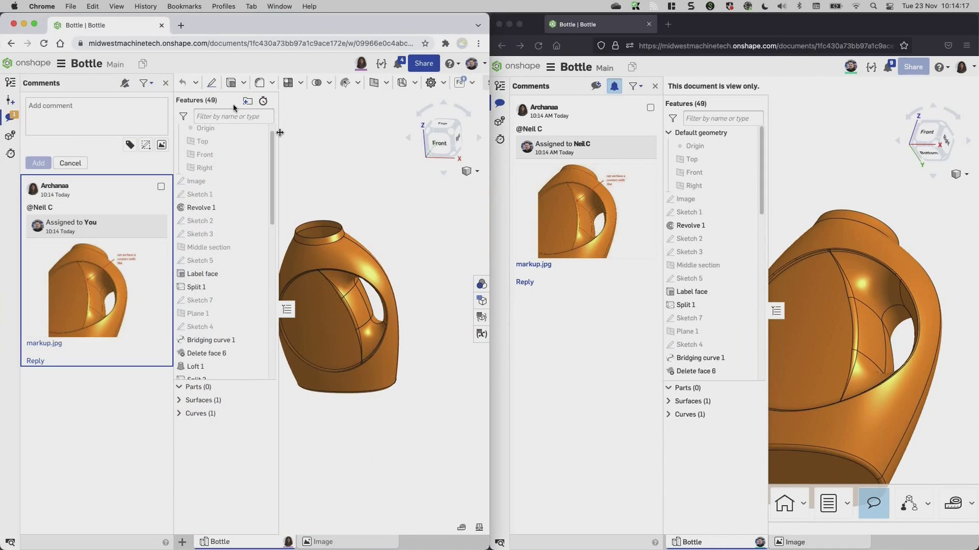
left_click(165, 83)
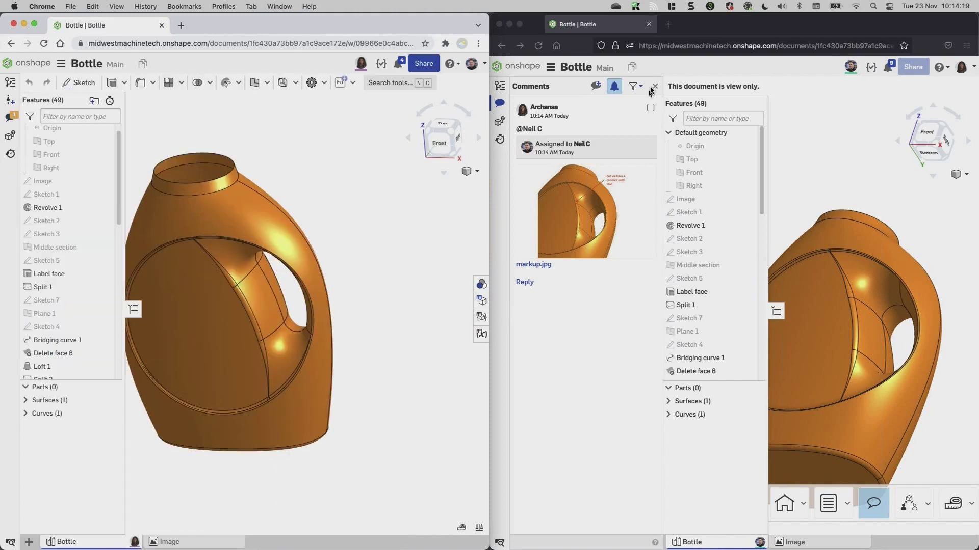
Follow the reviewer's view under the handle and select the fillet face, identified as Fillet 1.
key("super+Tab")
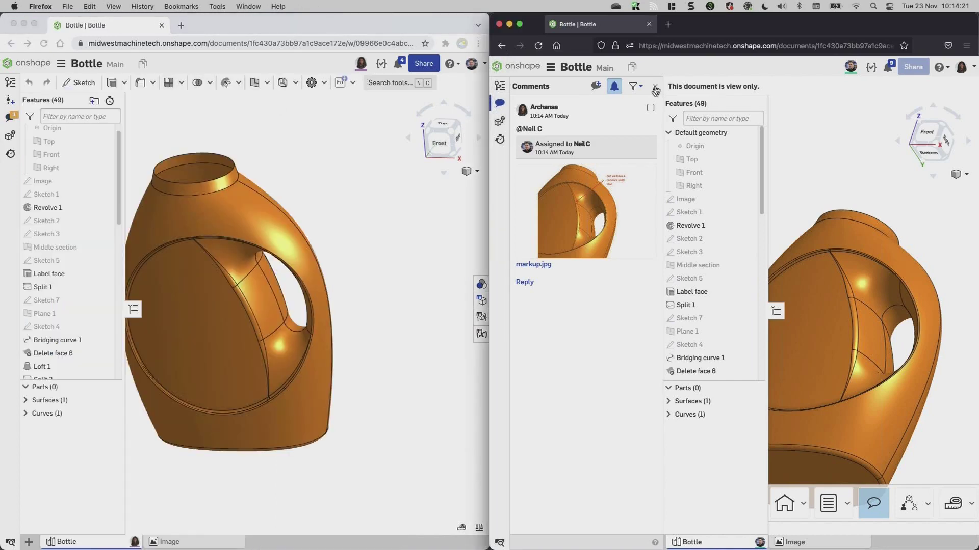
left_click(655, 86)
left_click(361, 63)
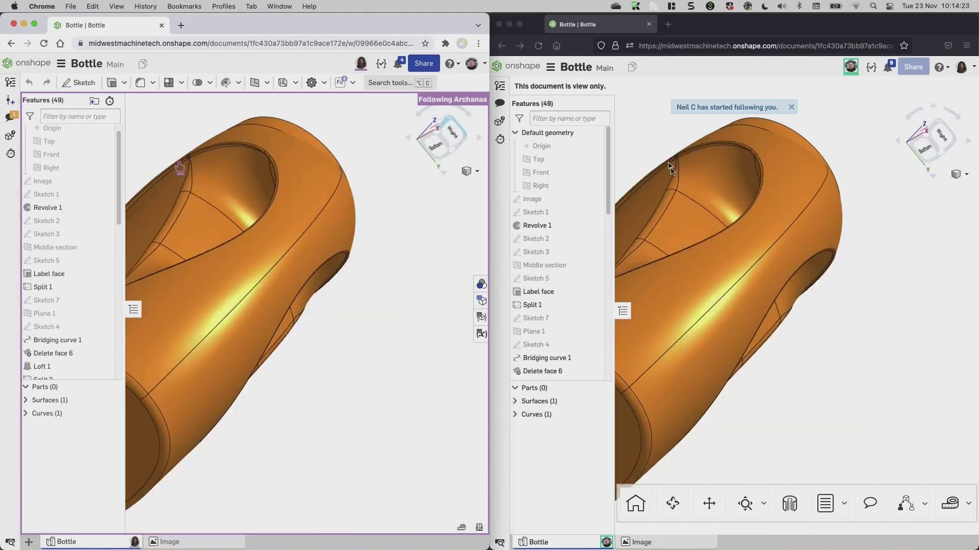
right_click_drag(671, 168, 693, 193)
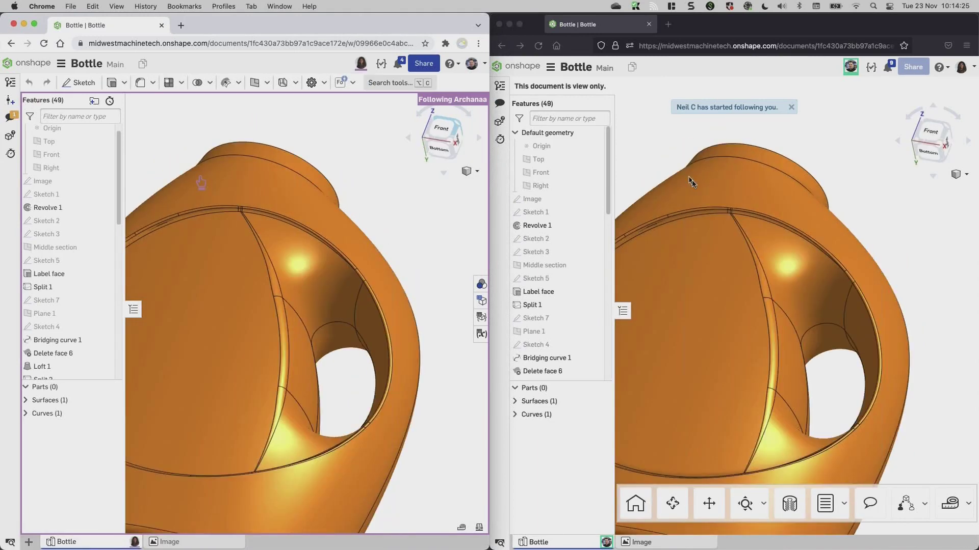
right_click_drag(753, 346, 765, 317)
left_click(767, 318)
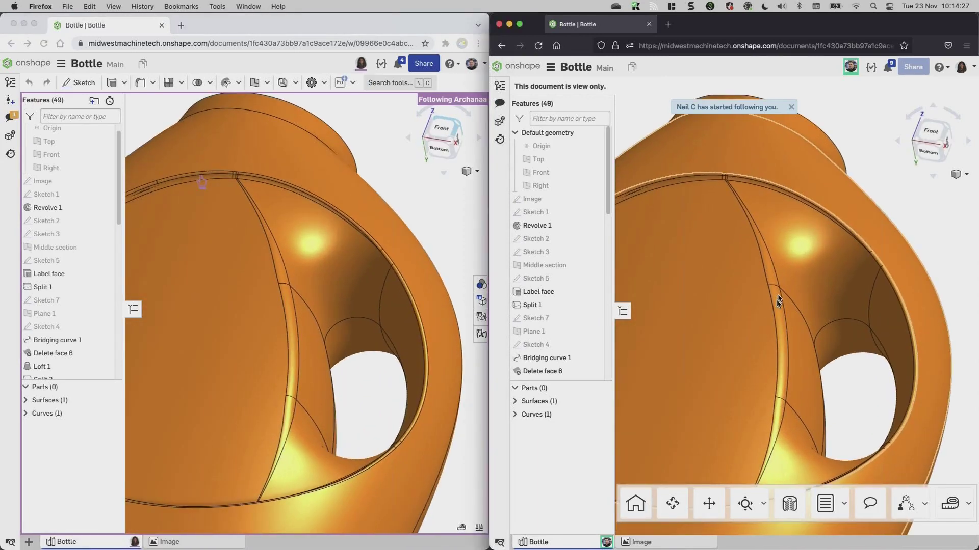
left_click(777, 304)
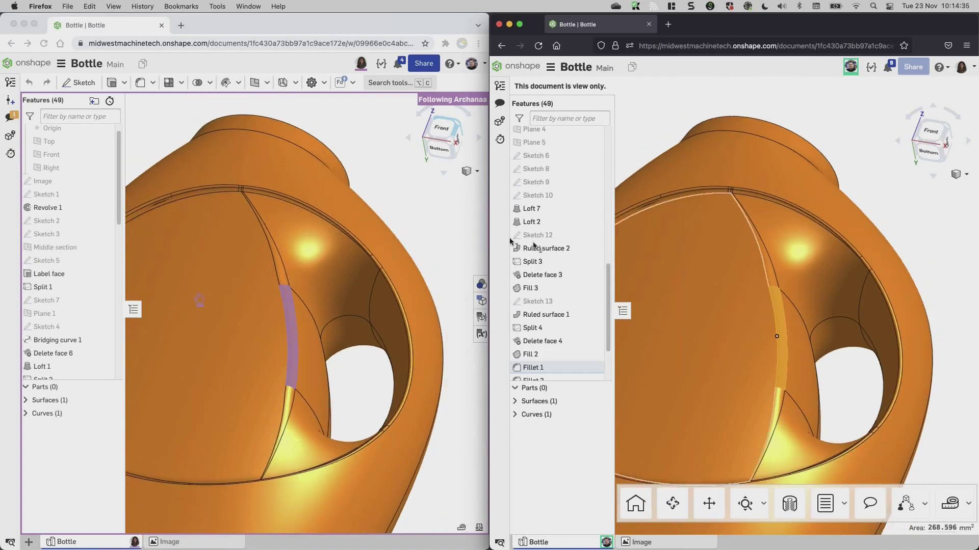
left_click(393, 179)
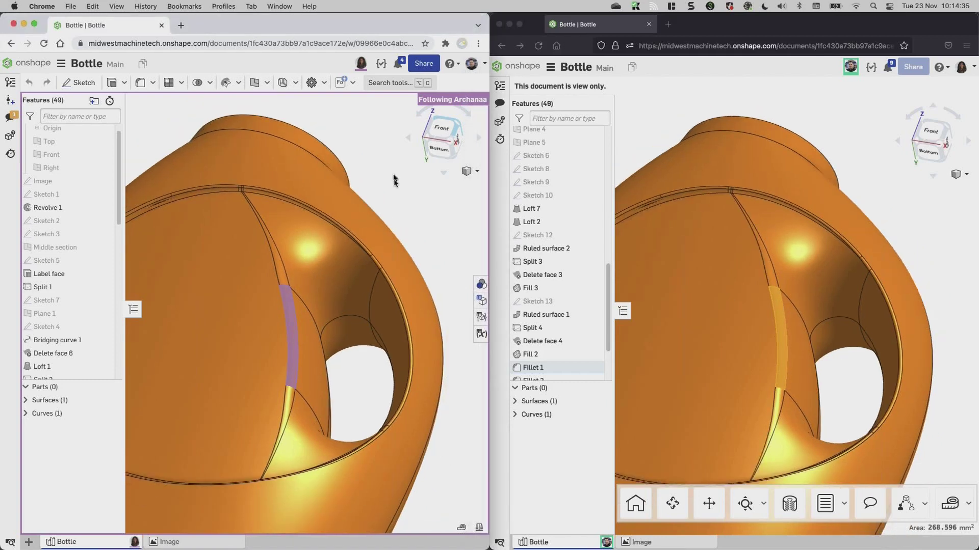
Stop following and change Fillet 1 from a 5 mm radius to a constant 5 mm width.
left_click(153, 83)
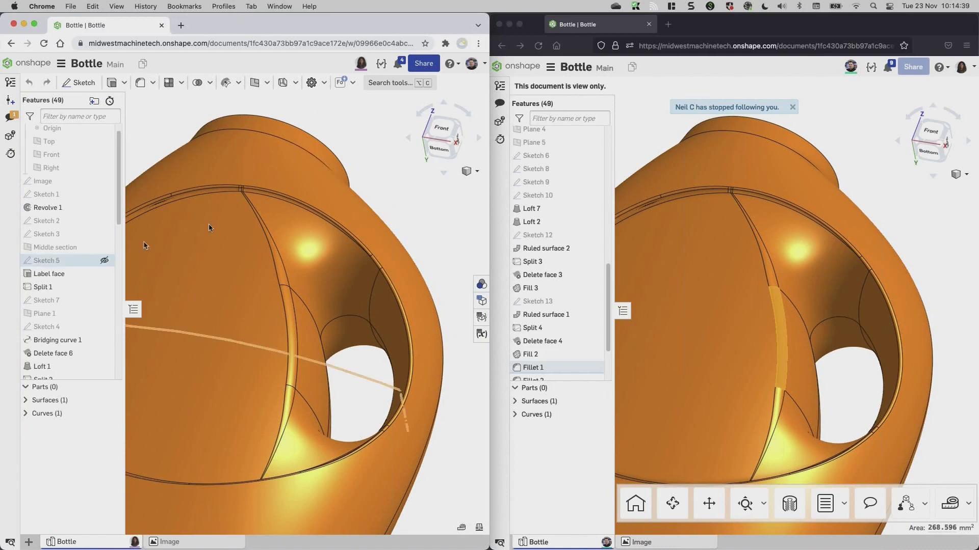
scroll(294, 313, "up", 3)
left_click(284, 294)
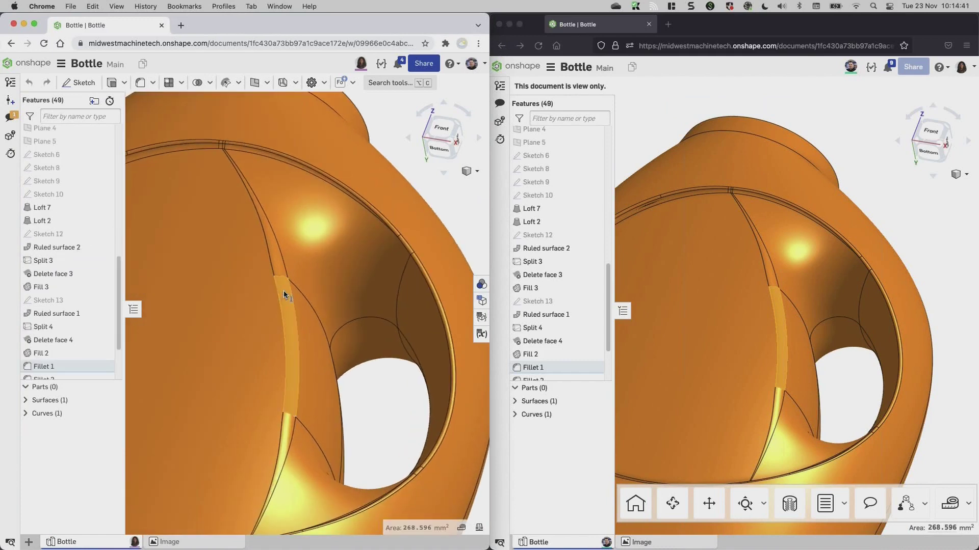
right_click(284, 294)
left_click(306, 299)
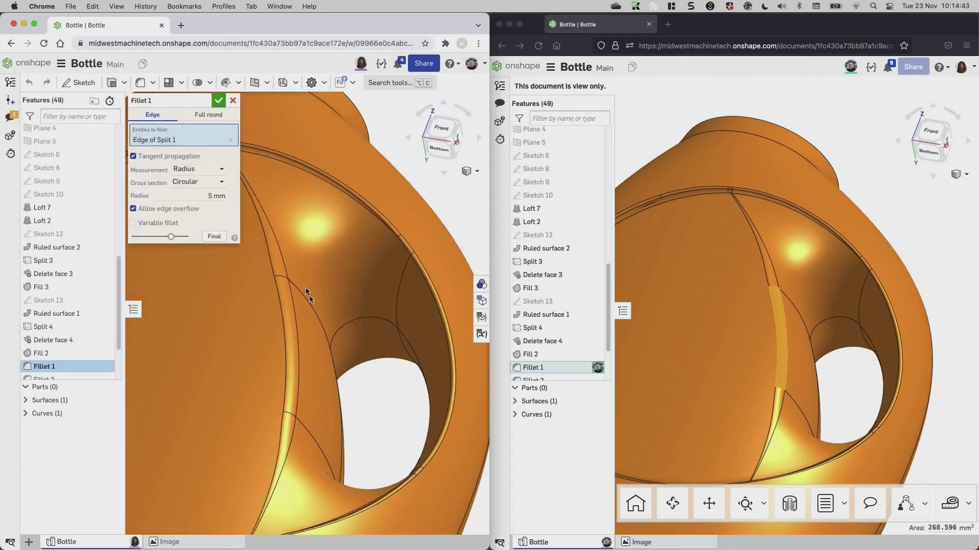
left_click(219, 170)
left_click(204, 199)
right_click_drag(382, 212, 396, 207)
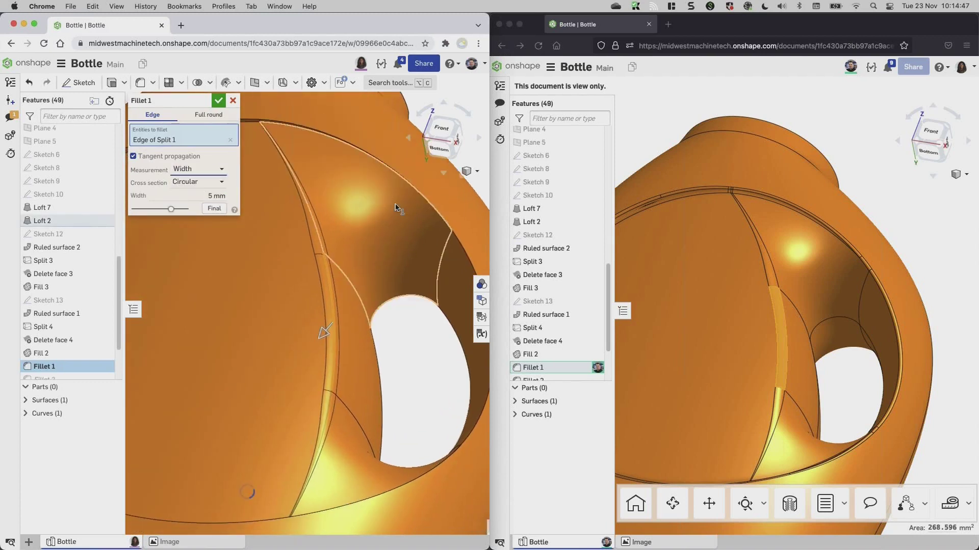
left_click(217, 101)
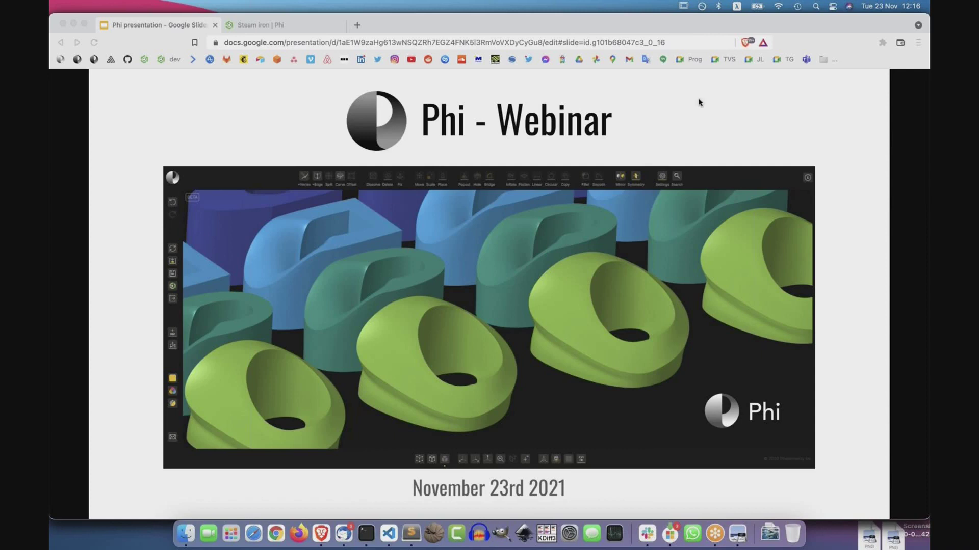
Bring forward the Brave window showing the Phi - Webinar Google Slides title slide.
left_click(673, 126)
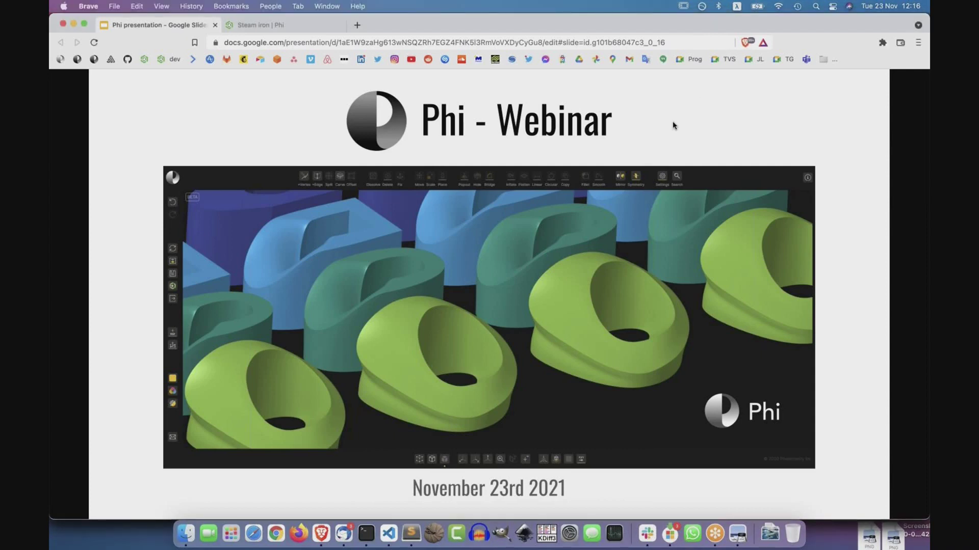
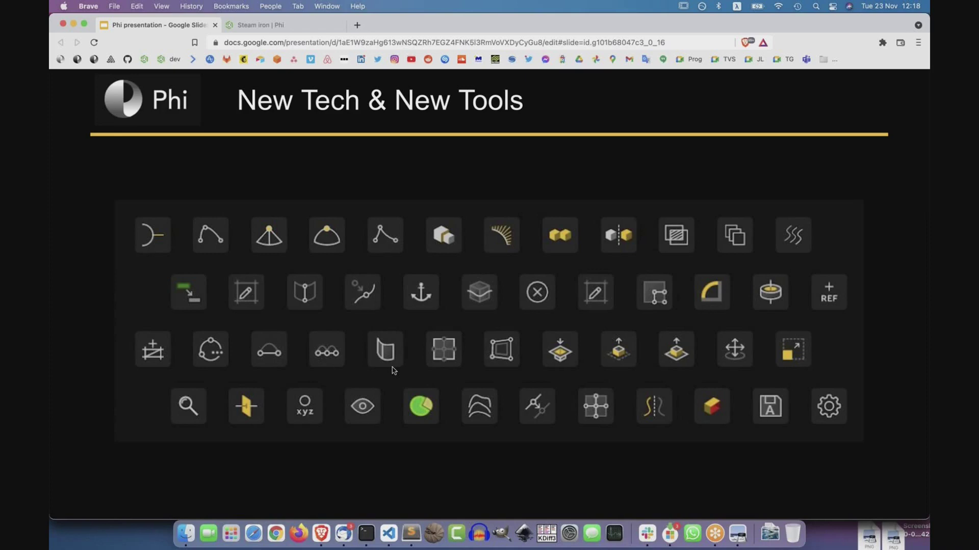
Advance the Phi deck past the learning-content slide to 'A 4 minute intro to Phi'.
key("Right")
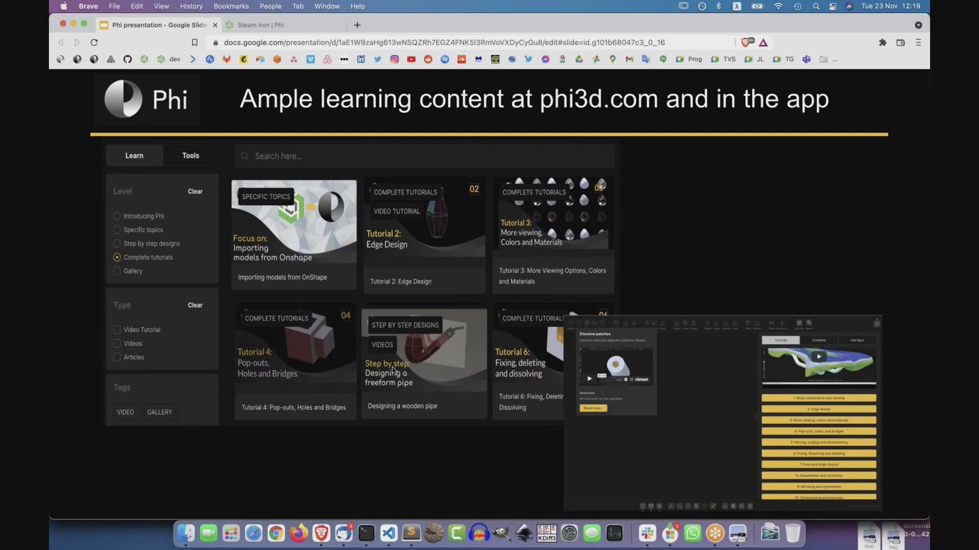
key("Right")
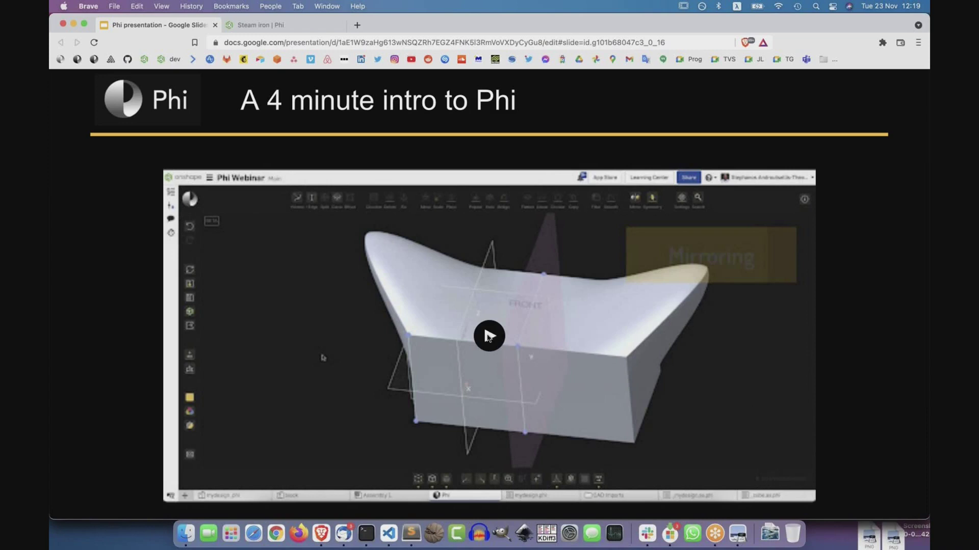
Play the intro video full screen, where the red nose is stretched into a long blade.
left_click(488, 336)
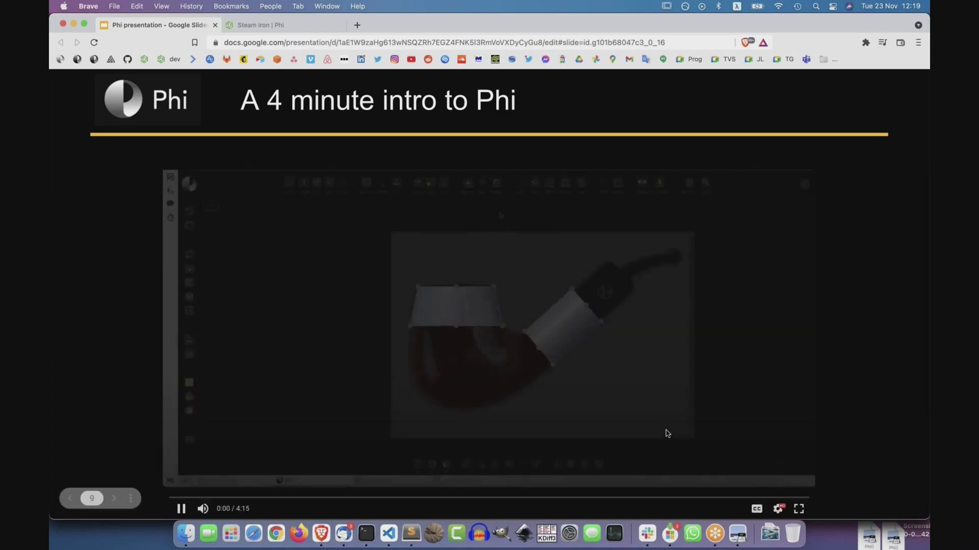
key("f")
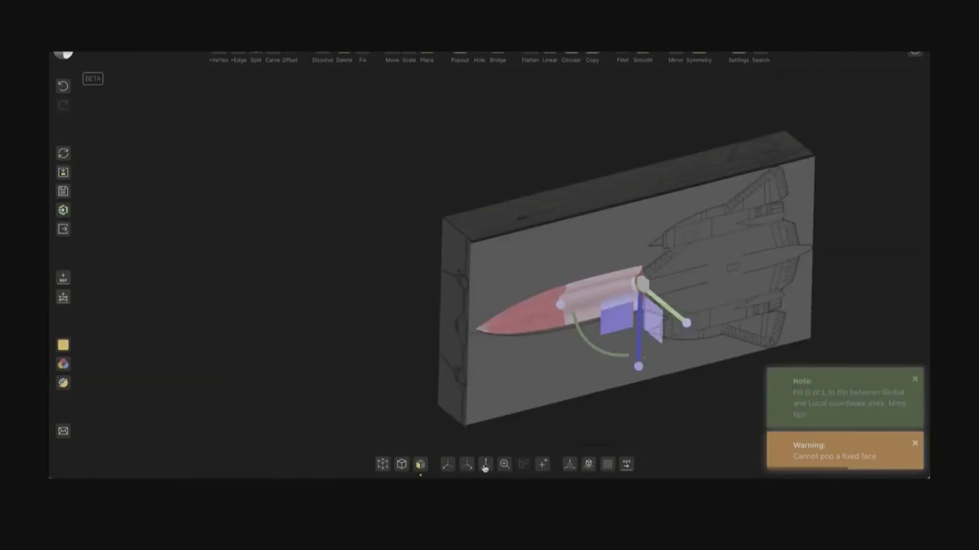
left_click(485, 465)
left_click_drag(568, 288, 745, 289)
left_click(701, 324)
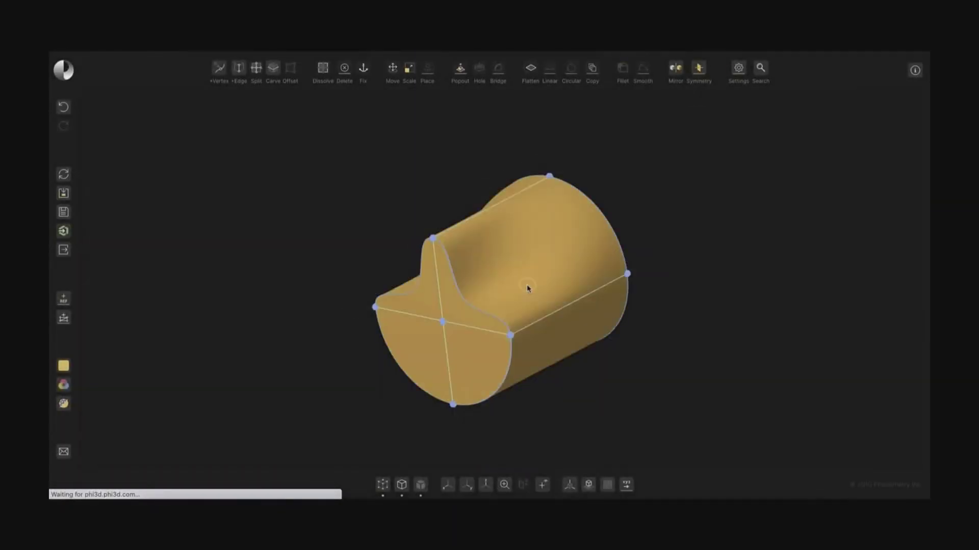
Round the lower cylinder's top edge loop into an arc and orbit the tube.
left_click(528, 288)
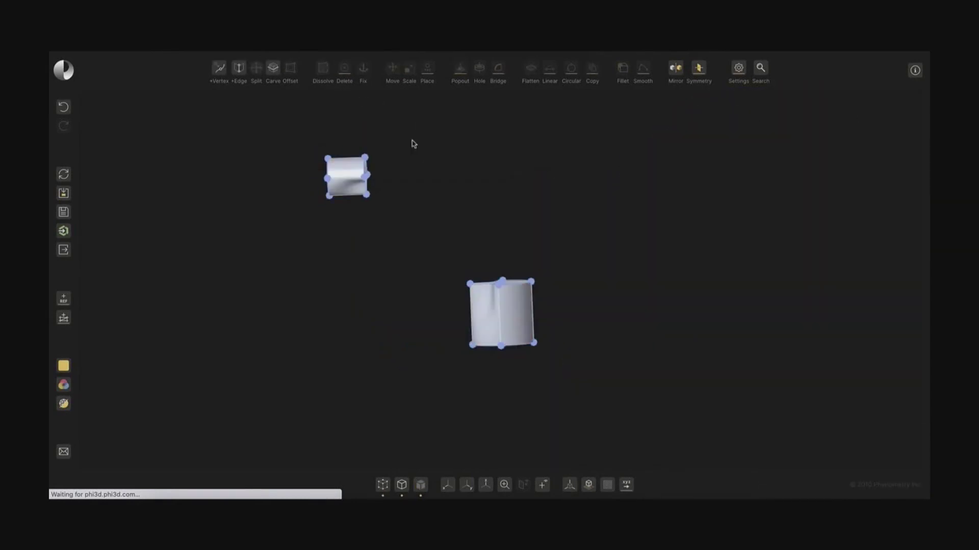
left_click_drag(449, 234, 561, 291)
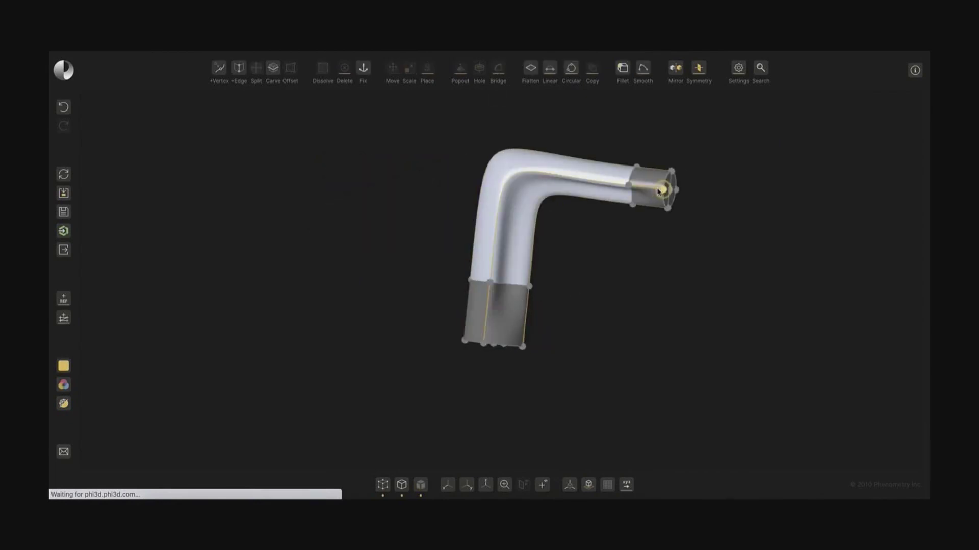
left_click(643, 68)
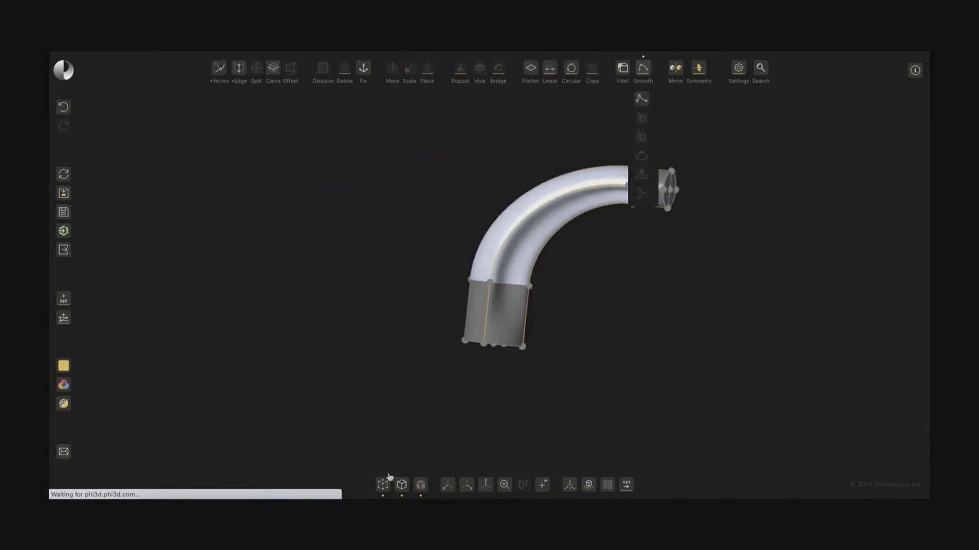
left_click_drag(450, 439, 442, 249)
left_click(64, 385)
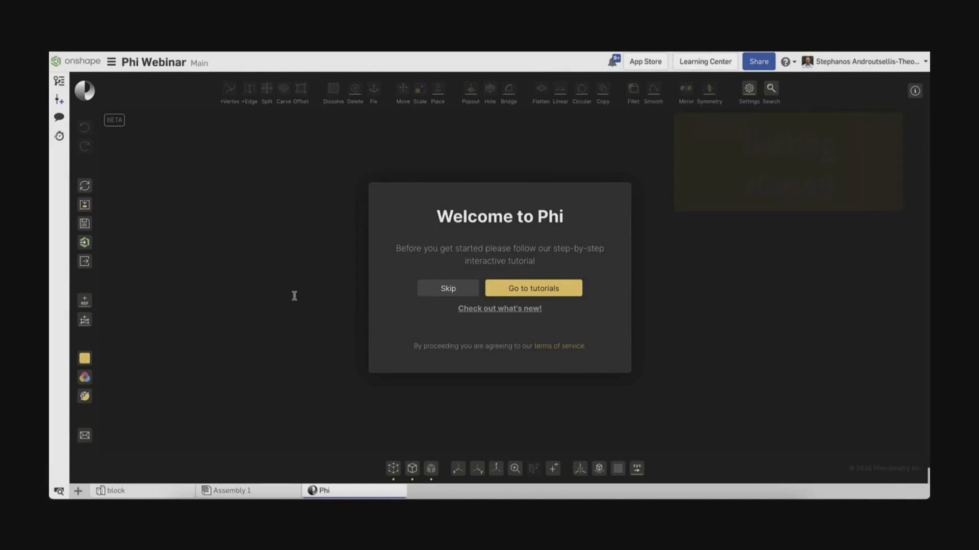
Skip the welcome tutorial, view the import and saved-file options, then start from a 5 cm cube.
left_click(448, 289)
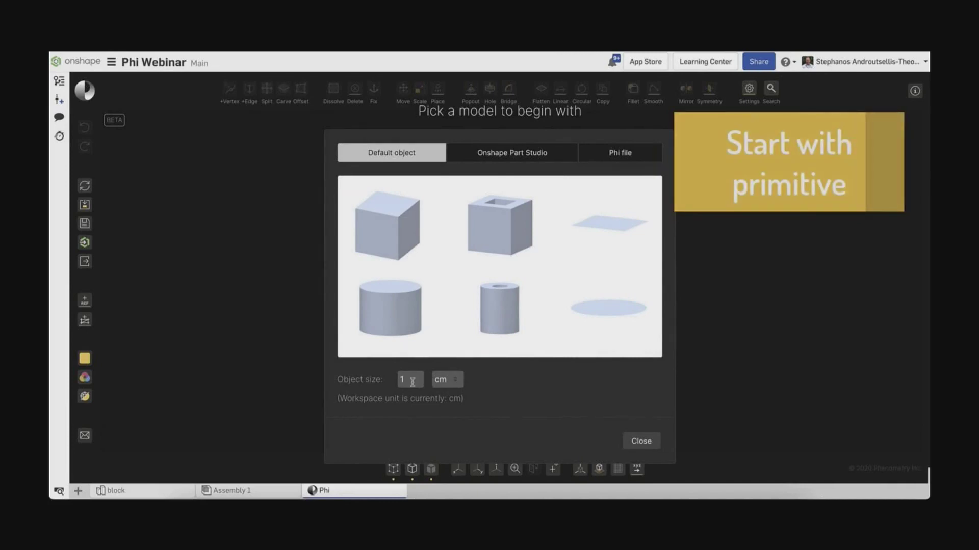
left_click(512, 152)
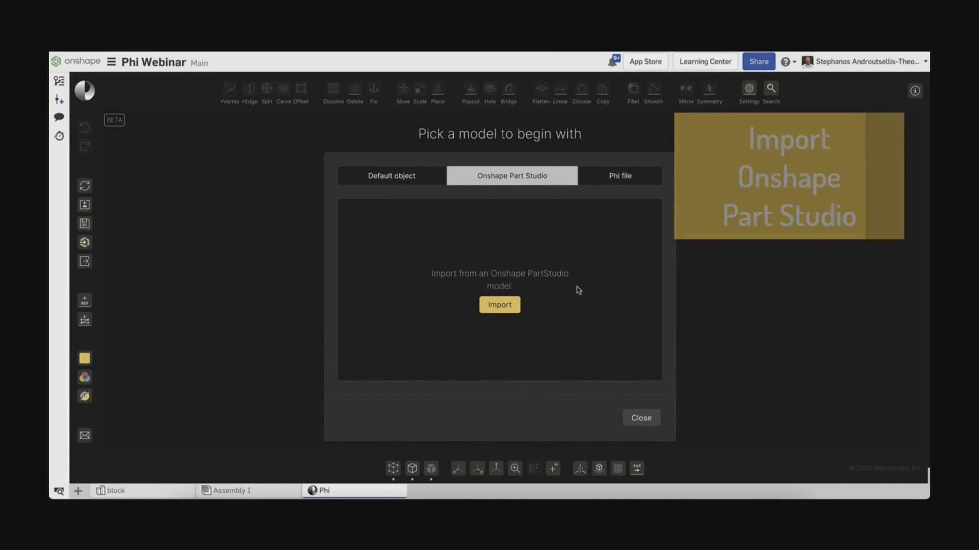
left_click(621, 180)
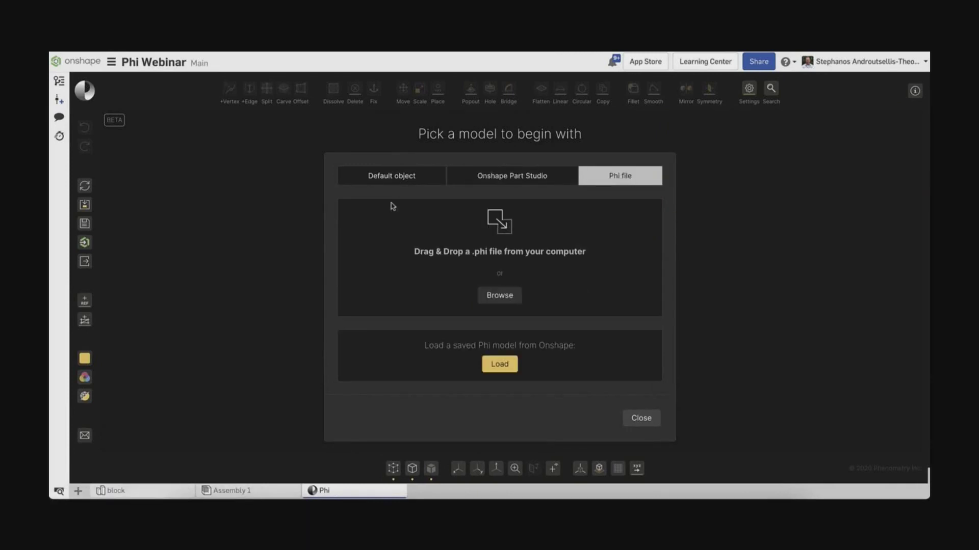
left_click(390, 176)
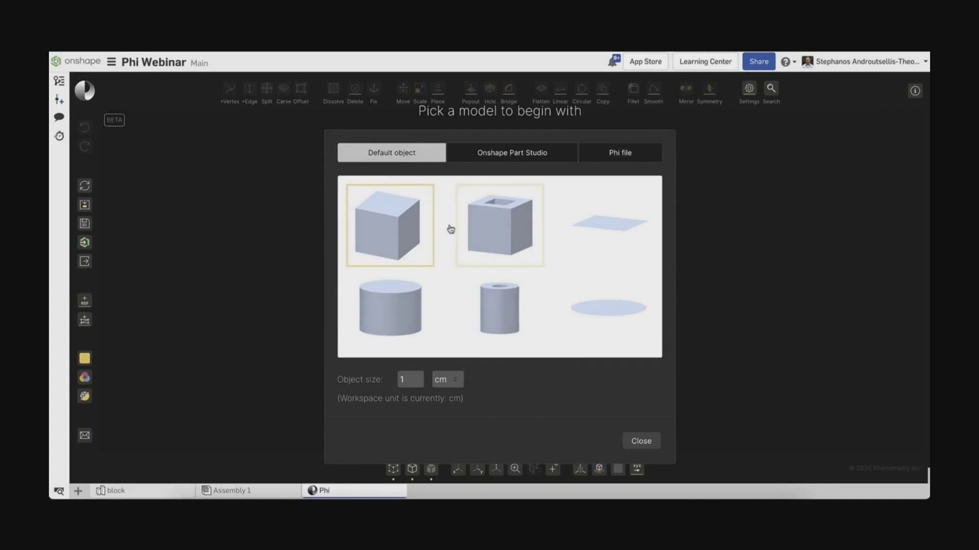
left_click(408, 380)
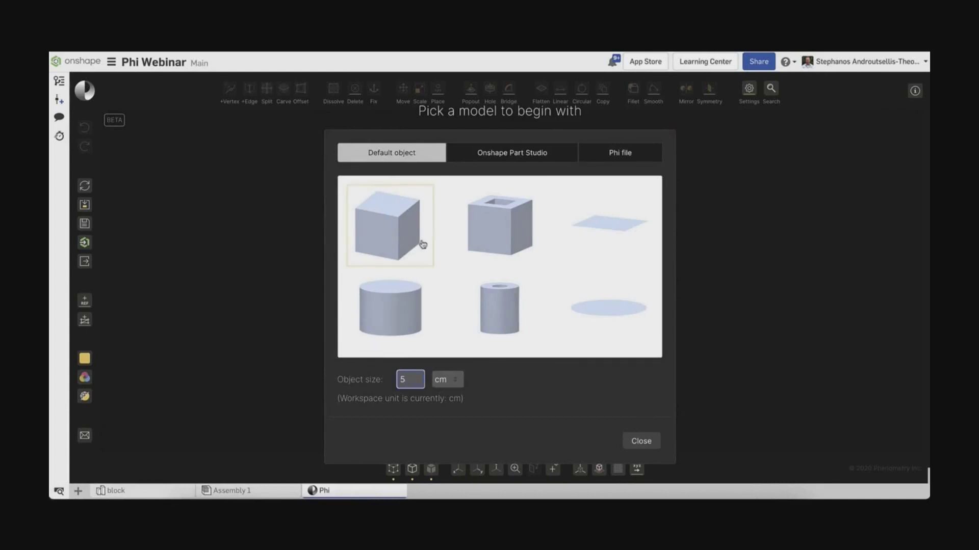
left_click(395, 228)
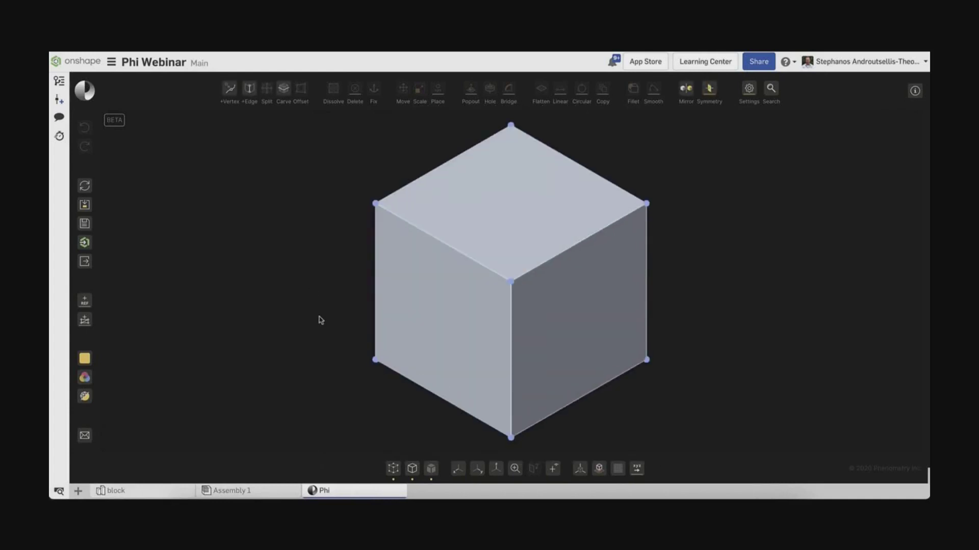
Pull the cube's top edge up into an arch and stretch the right edge far outward.
left_click_drag(511, 242, 513, 143)
right_click_drag(651, 230, 657, 356)
left_click_drag(696, 355, 653, 422)
right_click_drag(653, 421, 640, 360)
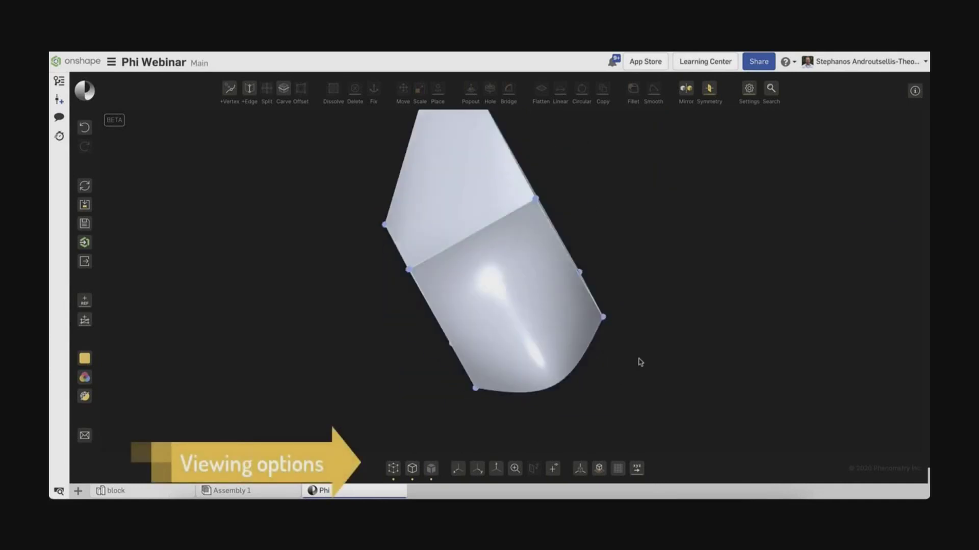
Make the model blue and the background white, and apply the smooth light grey material.
left_click(749, 90)
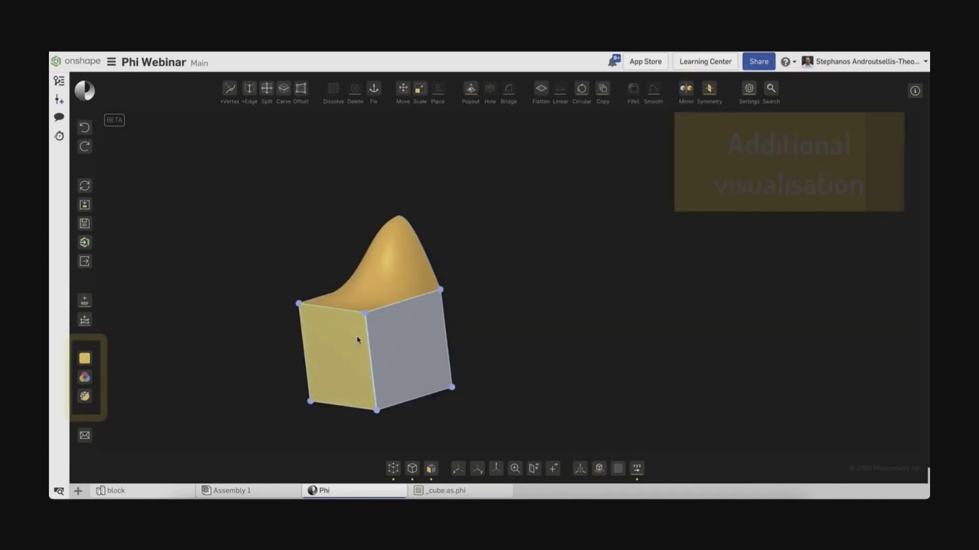
left_click(85, 359)
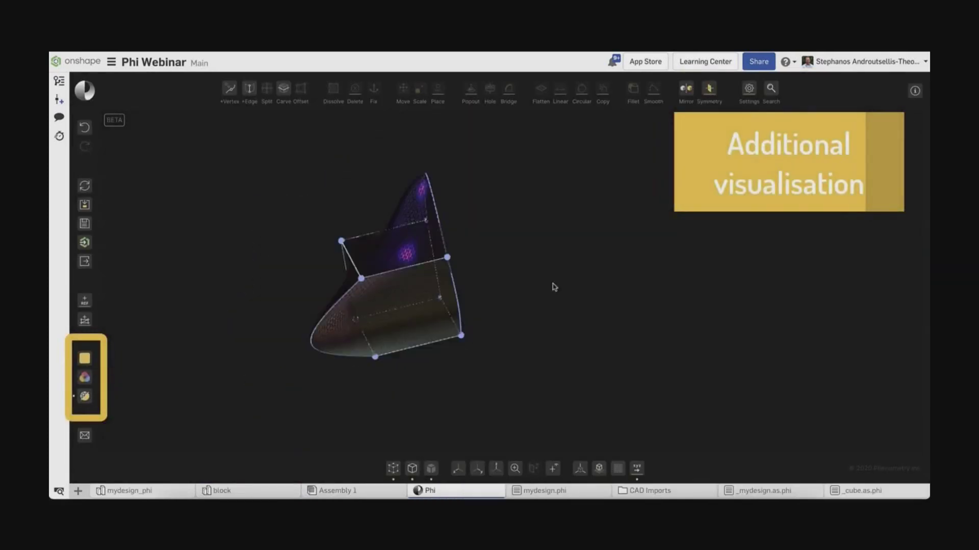
left_click(749, 89)
left_click(732, 272)
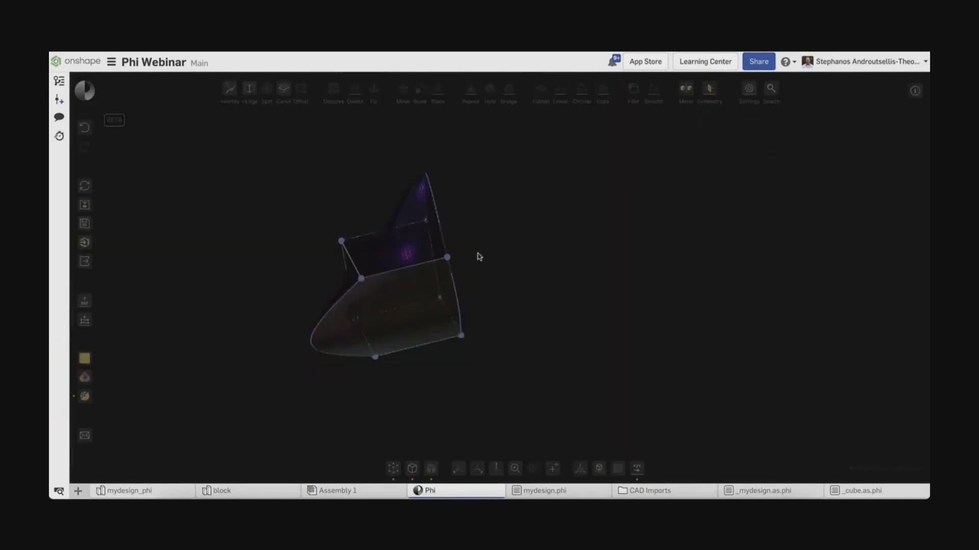
left_click(246, 205)
left_click(419, 437)
left_click(84, 378)
left_click(249, 245)
left_click(344, 425)
scroll(292, 323, "up", 10)
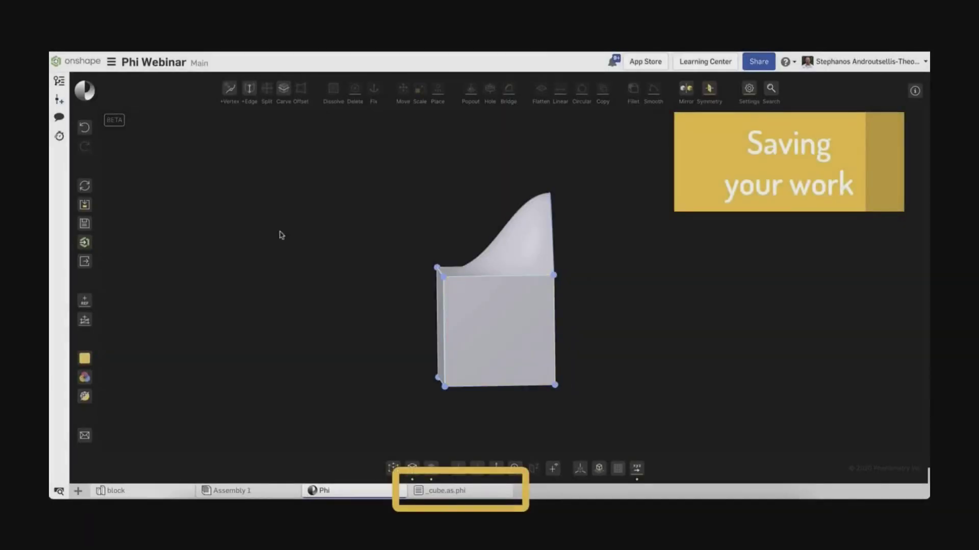
Save the model into the Onshape document as mydesign.phi.
left_click(85, 224)
left_click(459, 212)
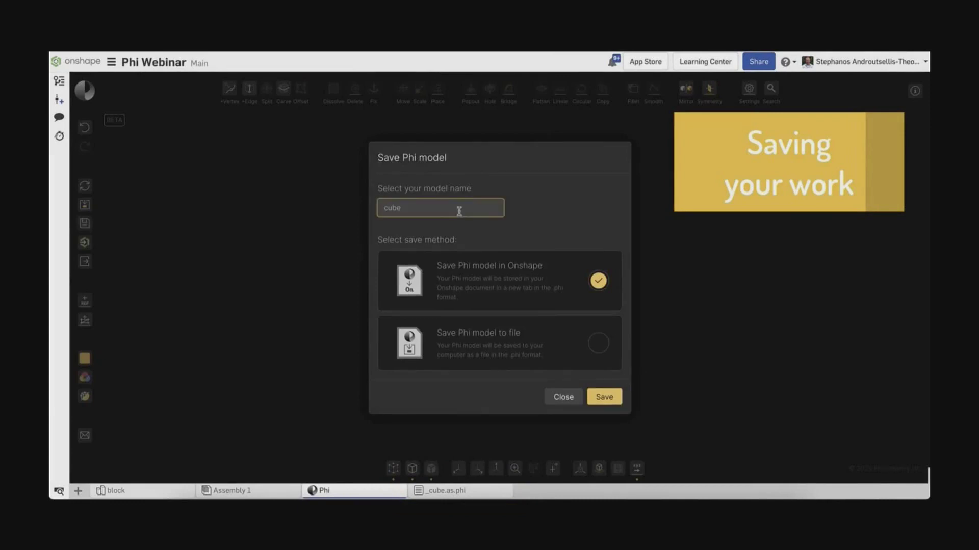
left_click(604, 397)
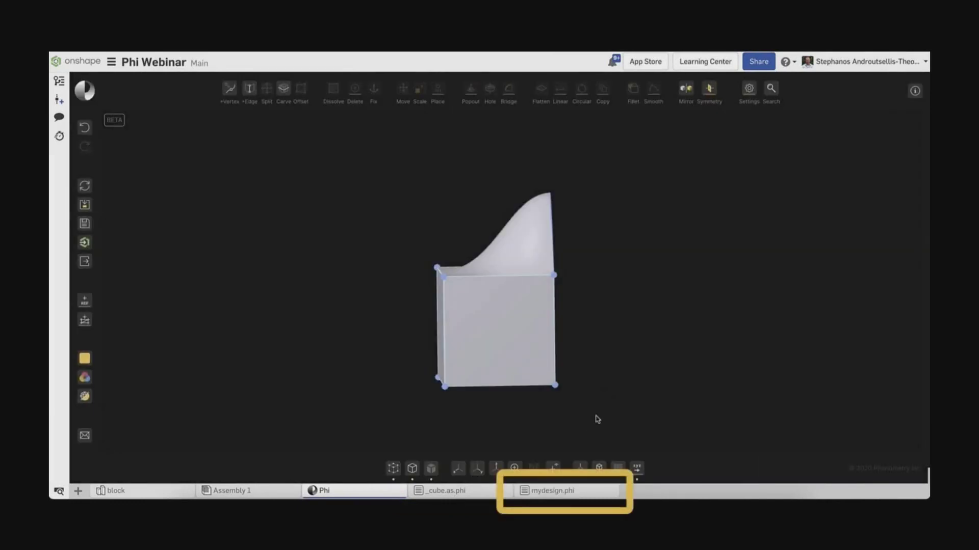
Send the model to a new mydesign_phi Onshape Part Studio.
right_click_drag(657, 367, 624, 377)
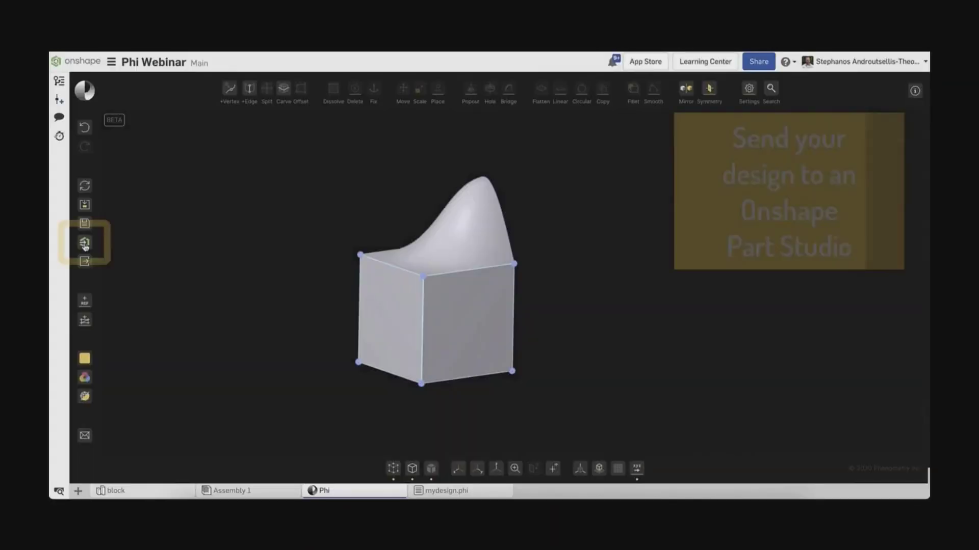
left_click(84, 242)
left_click(582, 320)
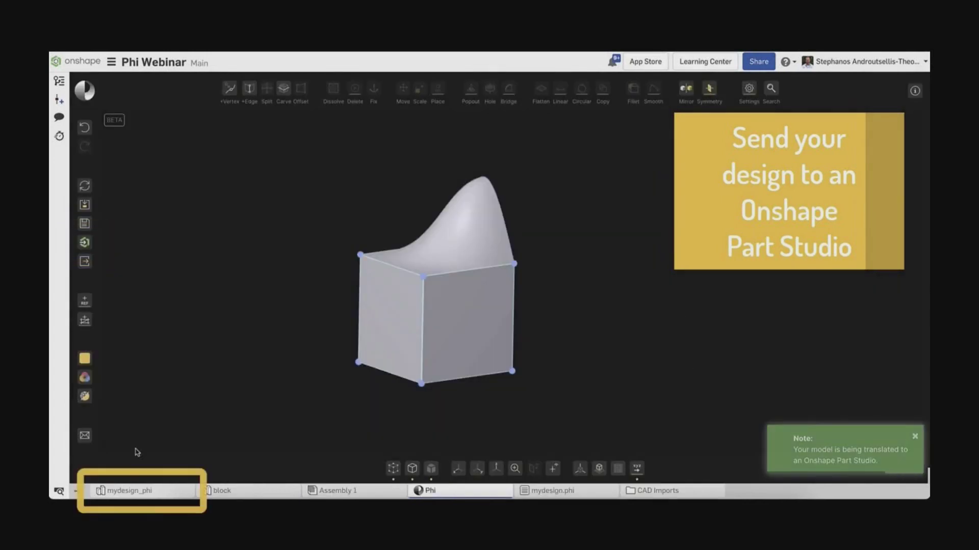
In the mydesign_phi Part Studio, hide the planes and fillet two edges of the imported part.
left_click(125, 492)
key("p")
scroll(345, 280, "up", 3)
right_click_drag(345, 280, 696, 332)
left_click(695, 334)
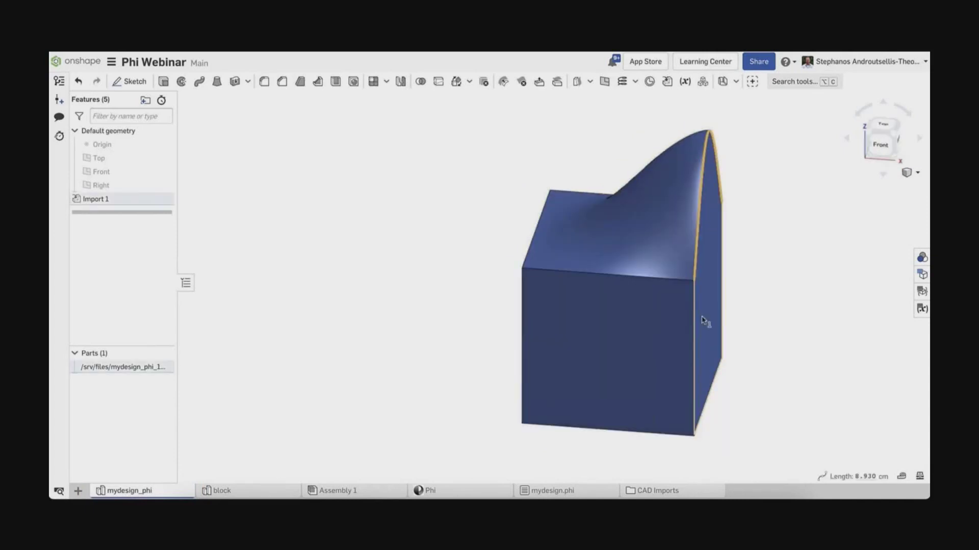
left_click(719, 372)
left_click(264, 81)
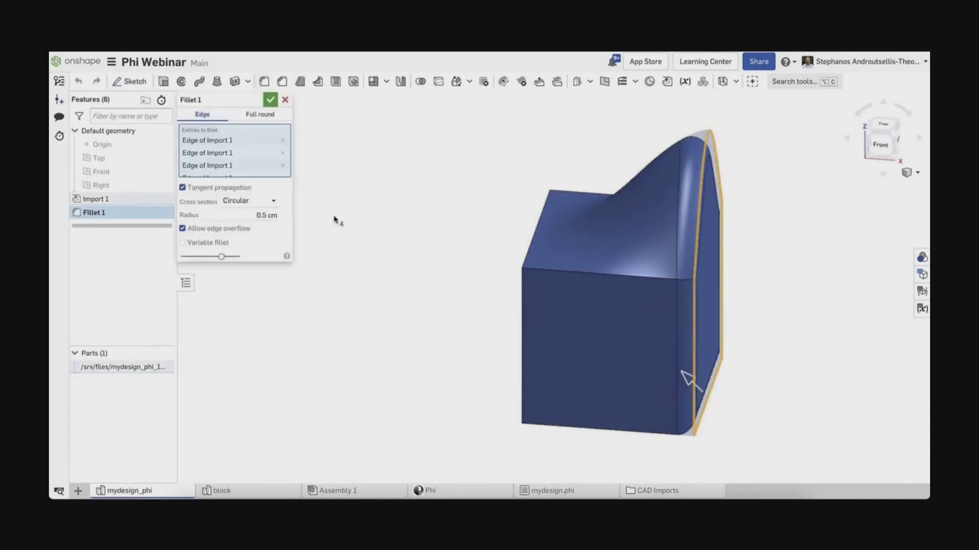
left_click(270, 100)
right_click_drag(357, 255, 516, 258)
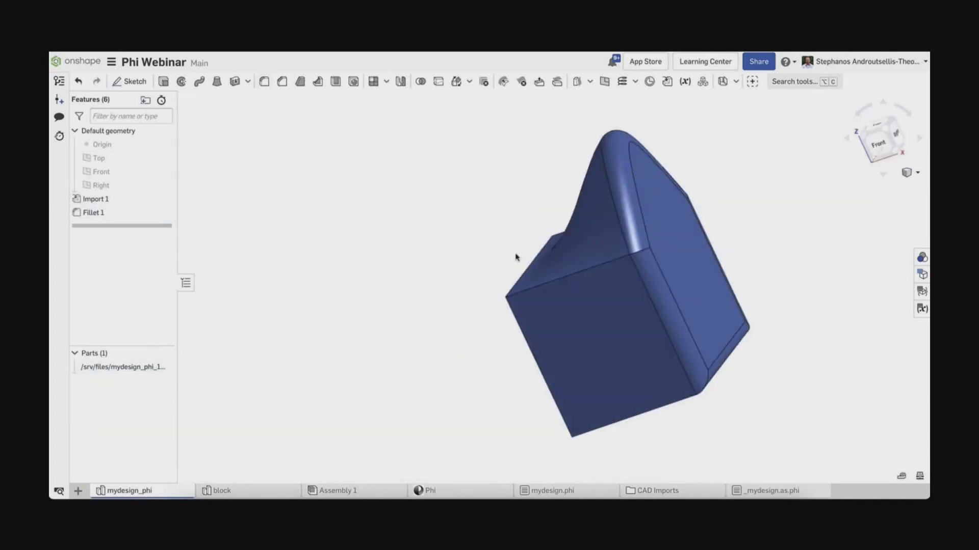
Resend the Phi model to Onshape and inspect the updated part's flared, octagonal end.
left_click(431, 491)
right_click_drag(510, 434, 564, 423)
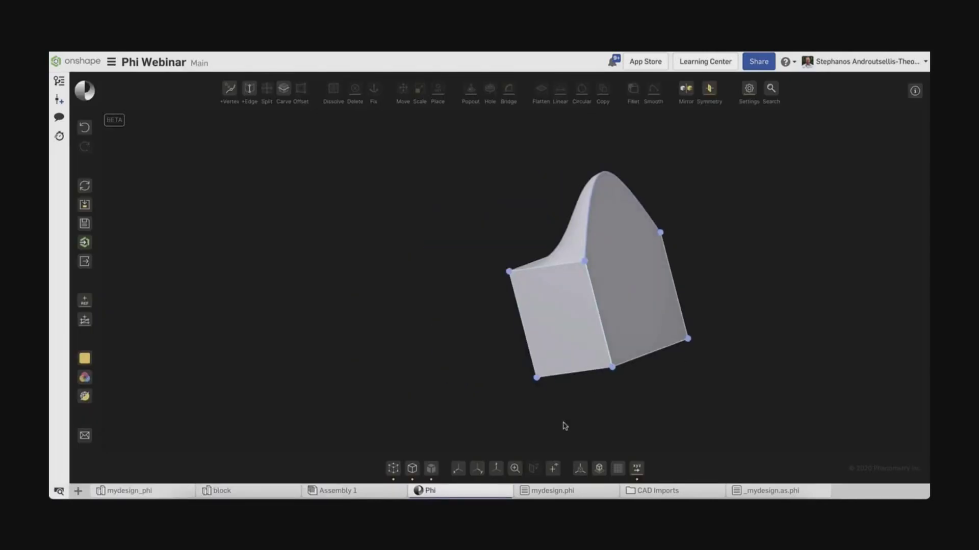
left_click(460, 474)
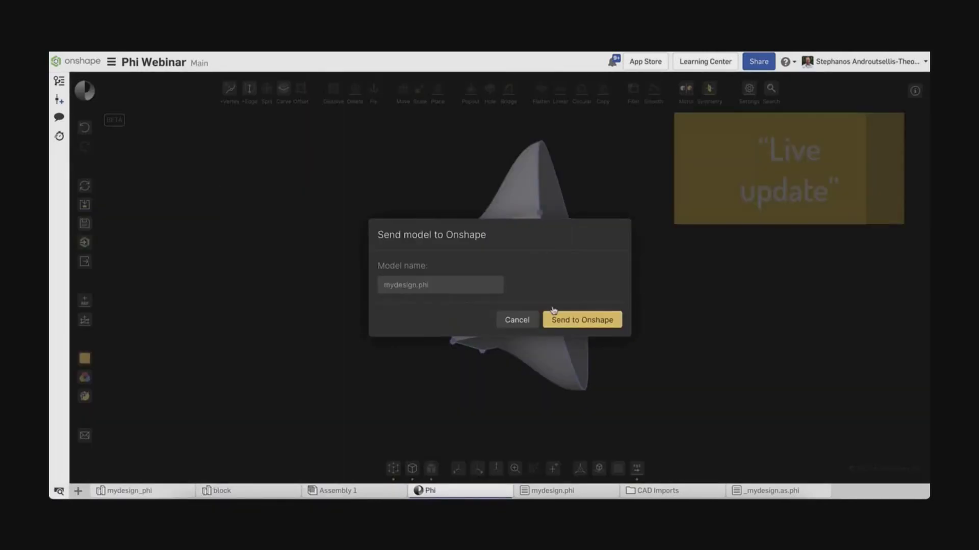
left_click(553, 316)
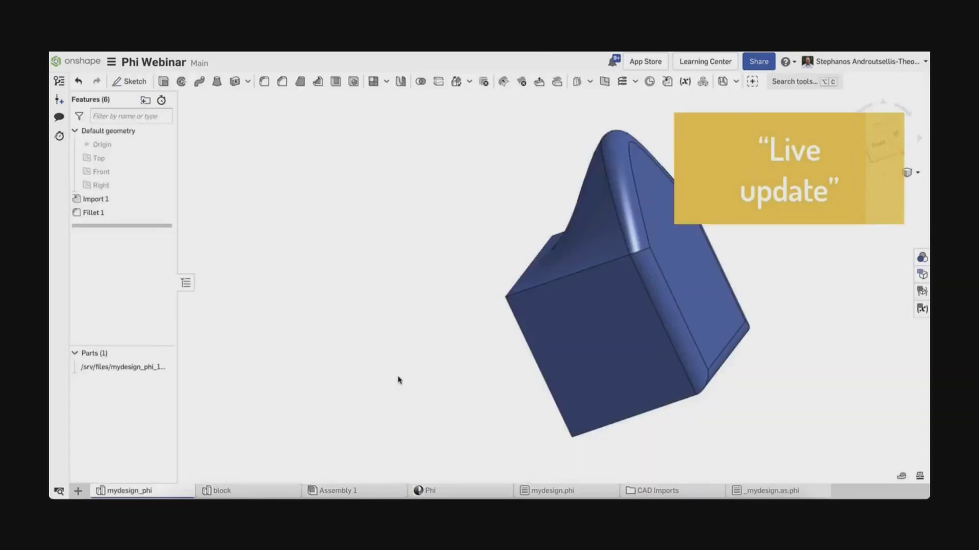
right_click_drag(407, 360, 432, 334)
right_click_drag(699, 317, 714, 278)
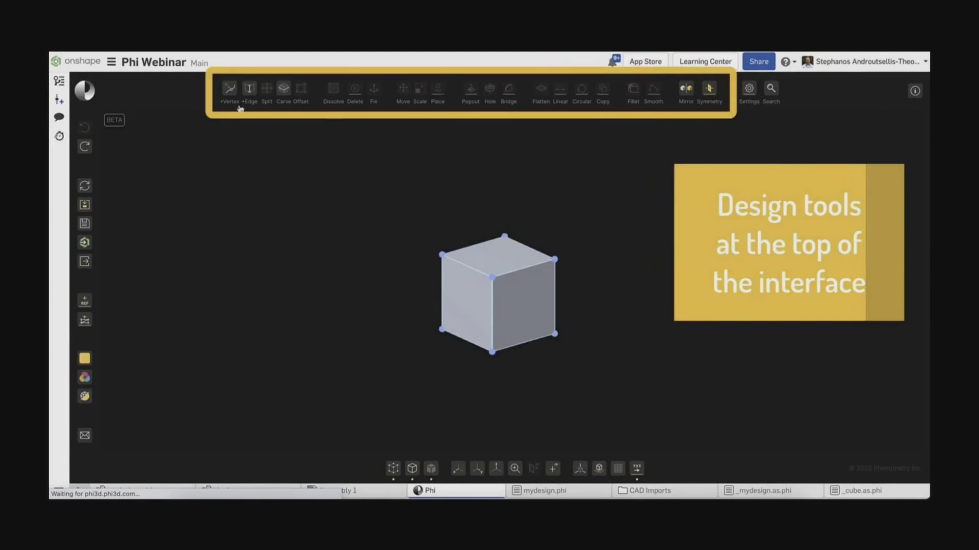
Pop a cube face out into a curved tube and move the shape 0.5 cm along the red axis.
left_click_drag(350, 317, 348, 309)
left_click(458, 294)
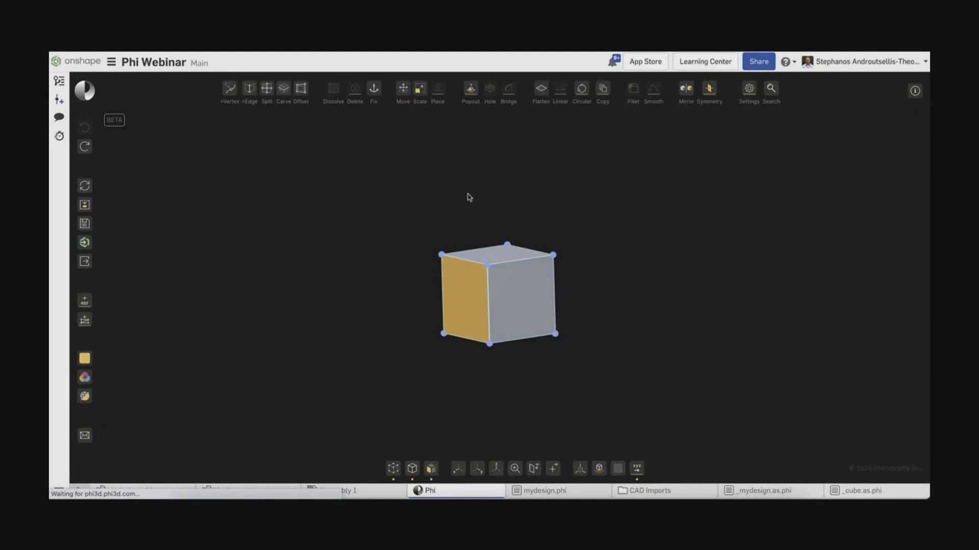
left_click(470, 90)
left_click_drag(434, 307, 326, 324)
key("m")
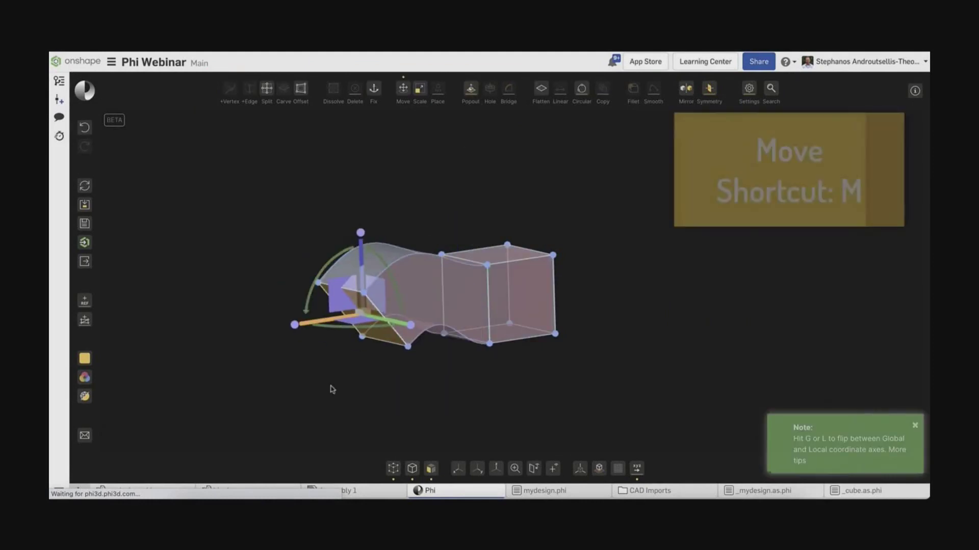
type(".5")
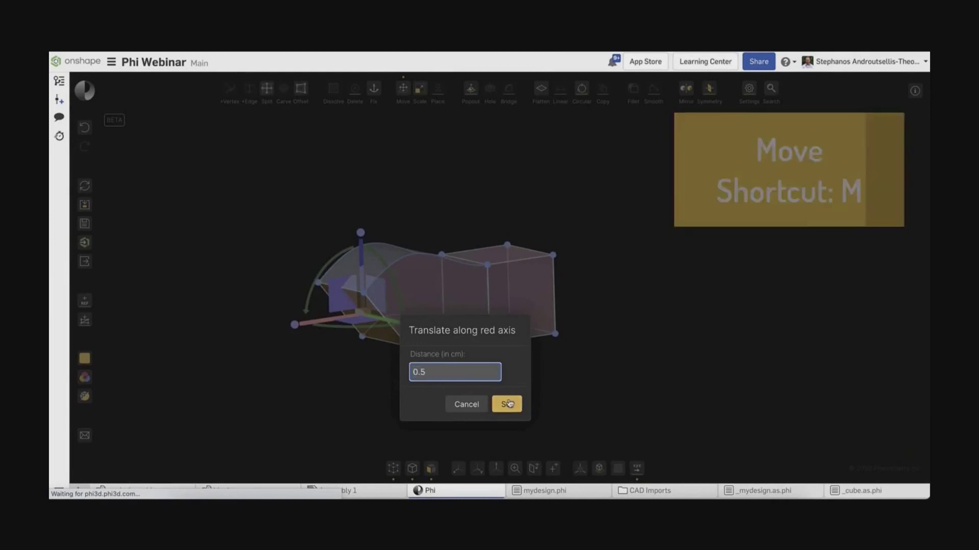
left_click(507, 404)
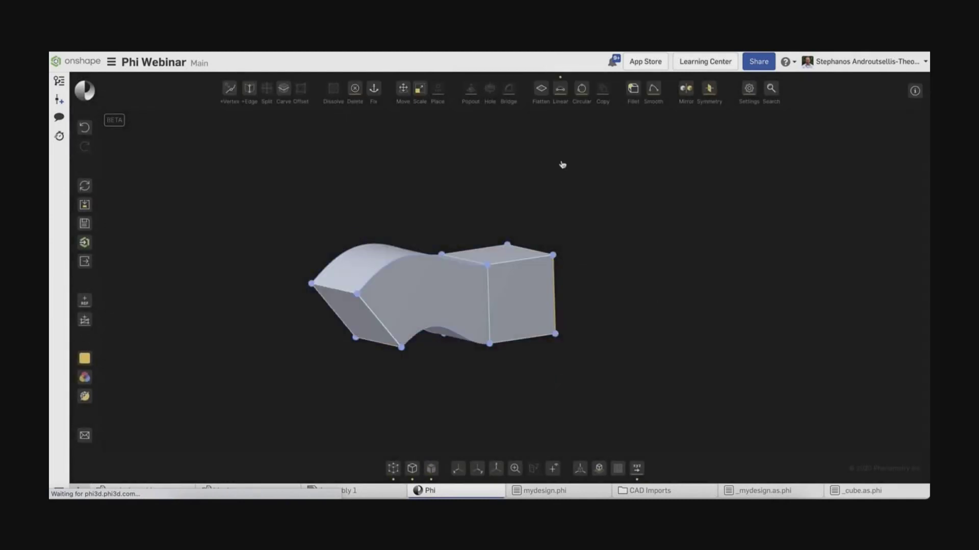
Scale the body proportionally so its end-vertex distance is 4 cm.
key("d")
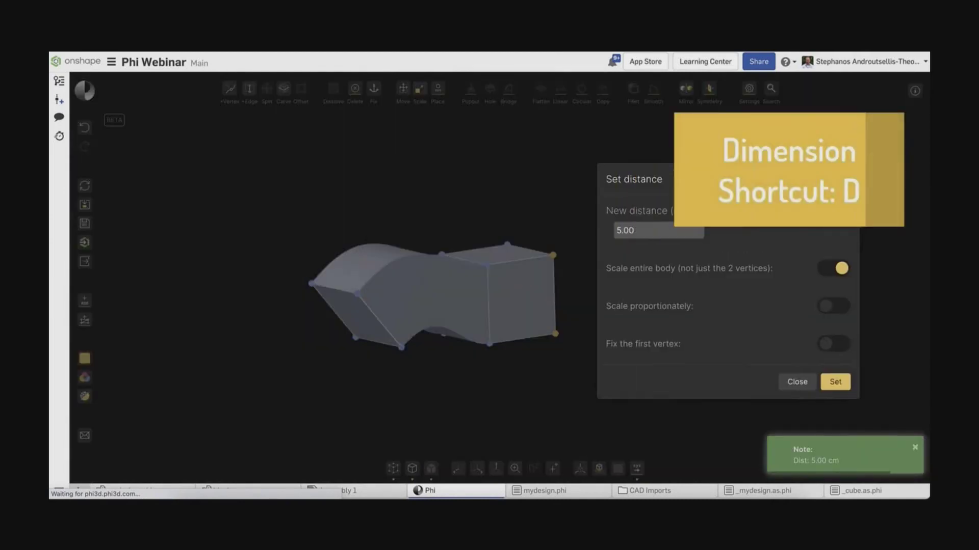
type("4")
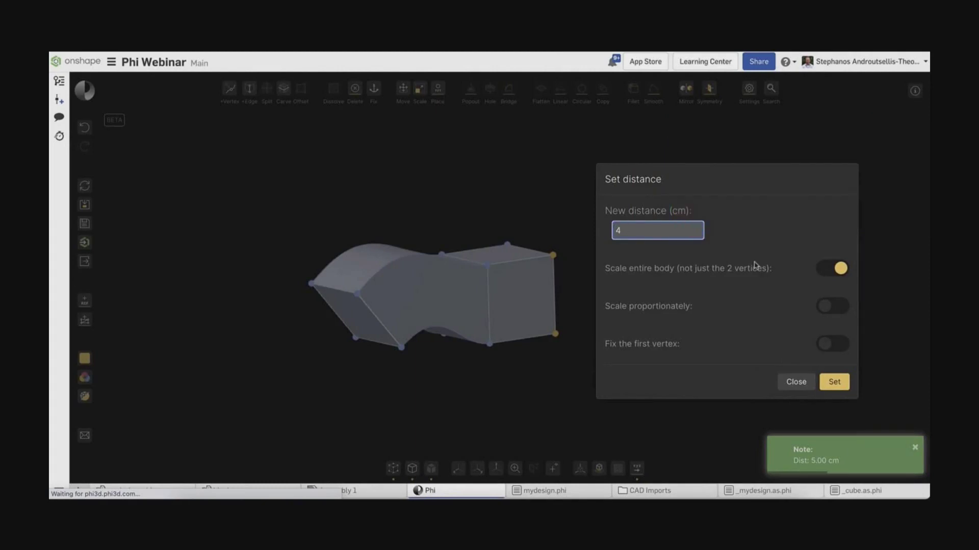
left_click(833, 306)
left_click(834, 382)
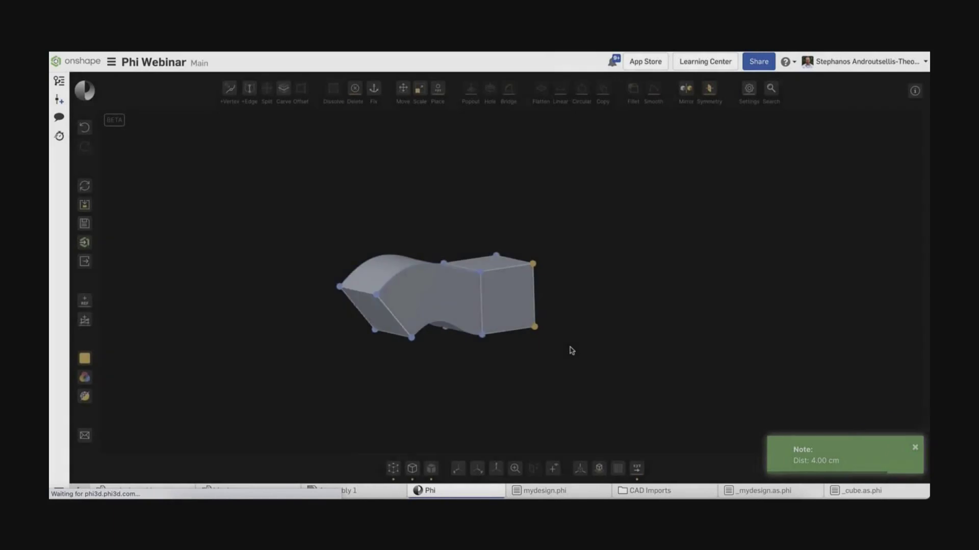
left_click(507, 298)
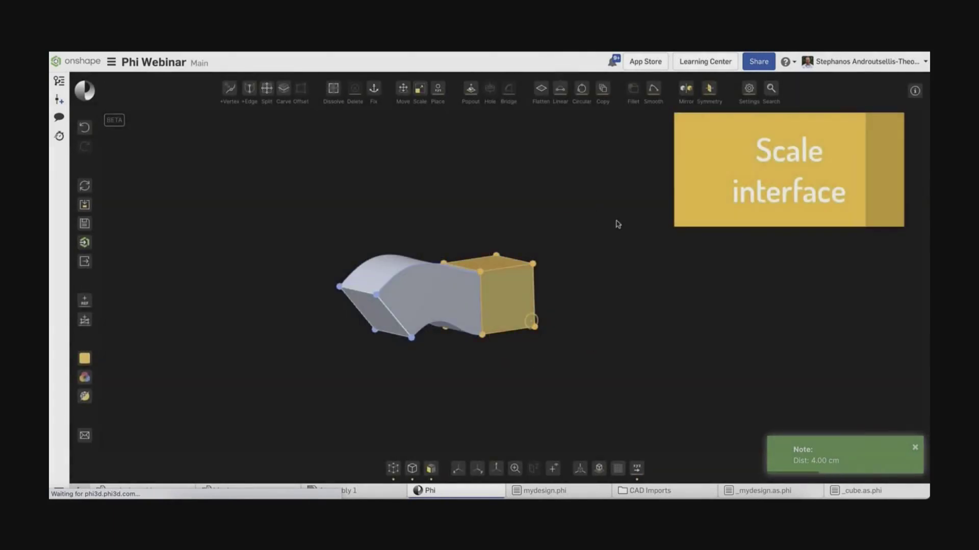
Scale the model to 50 percent.
left_click(420, 89)
double_click(269, 290)
type("50")
left_click(354, 442)
right_click_drag(635, 361, 457, 228)
Add vertices on the top and bottom edges of the model.
key("v")
left_click(397, 262)
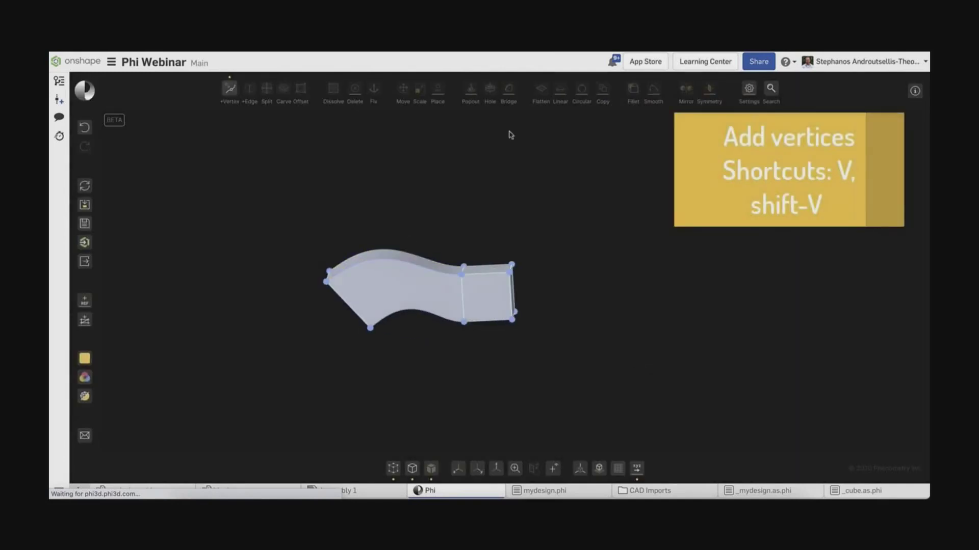
scroll(415, 316, "up", 5)
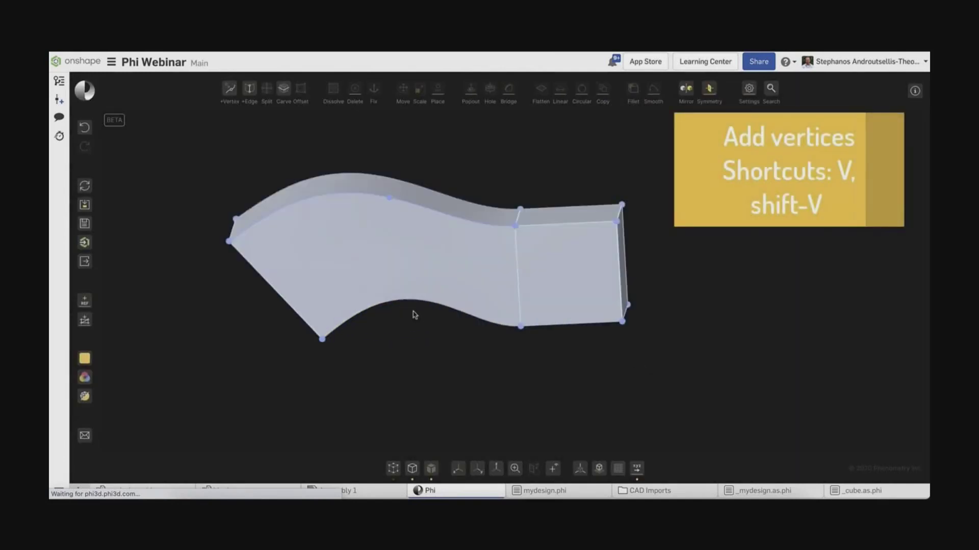
scroll(413, 301, "down", 3)
left_click(414, 293)
left_click(86, 130)
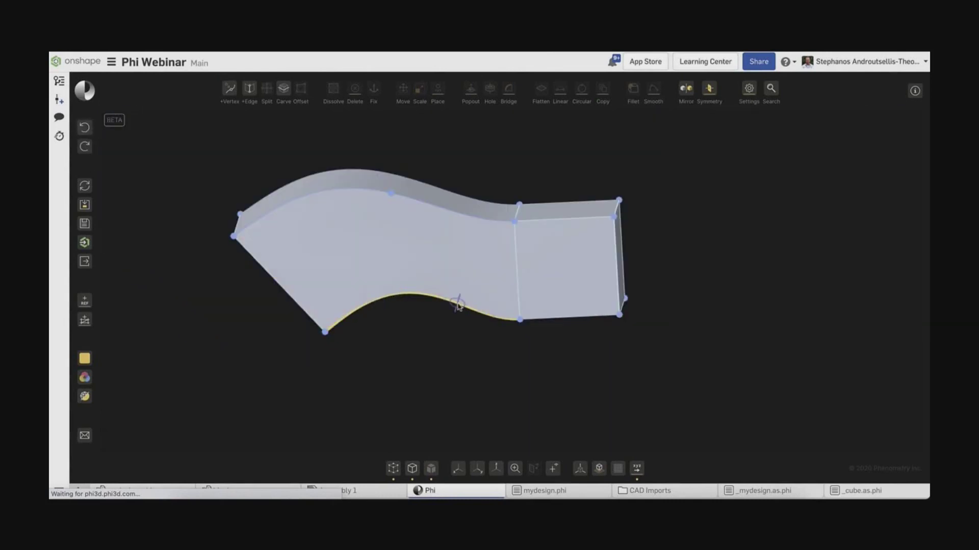
key("ctrl+y")
right_click_drag(459, 374, 695, 385)
scroll(592, 360, "down", 5)
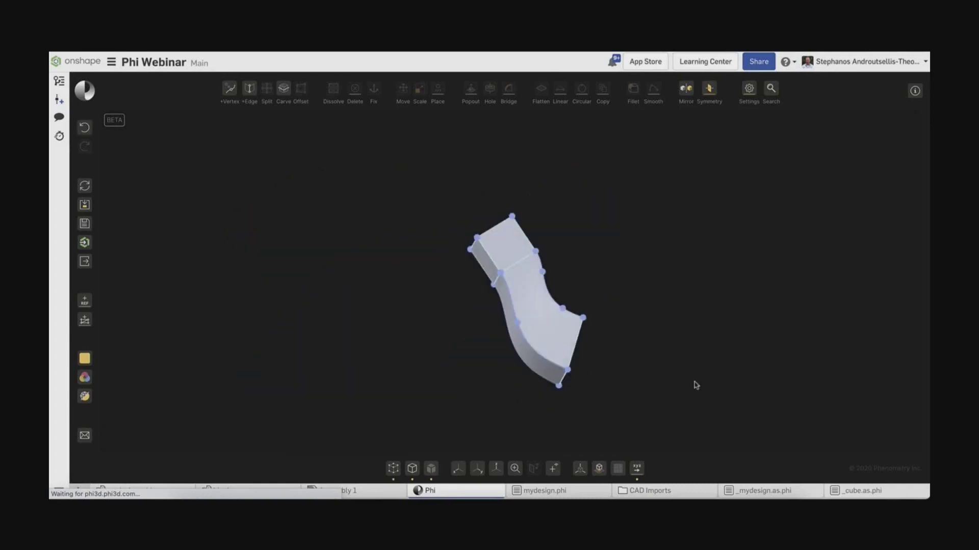
Add an edge loop across the lower part and split the model's end face.
left_click(518, 319)
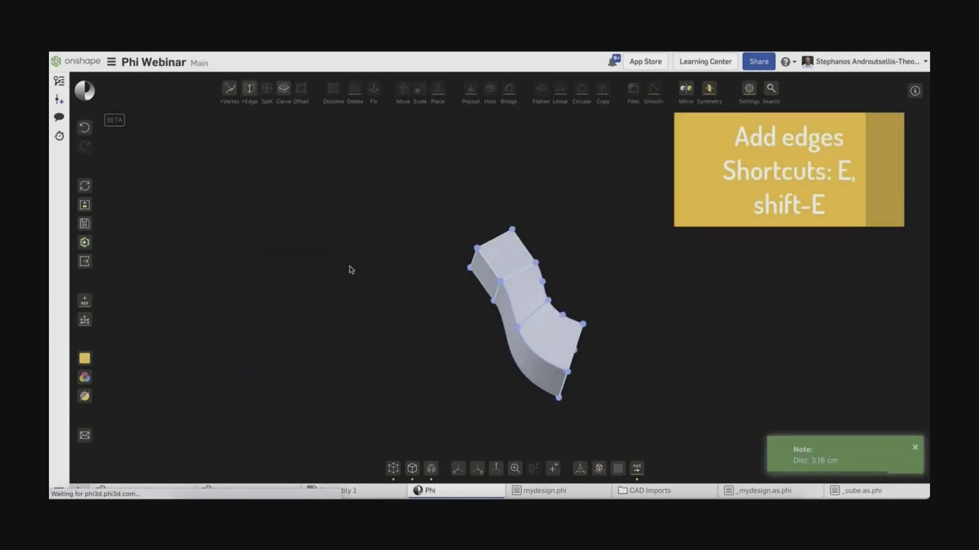
right_click_drag(351, 270, 490, 336)
left_click(503, 350)
left_click(515, 469)
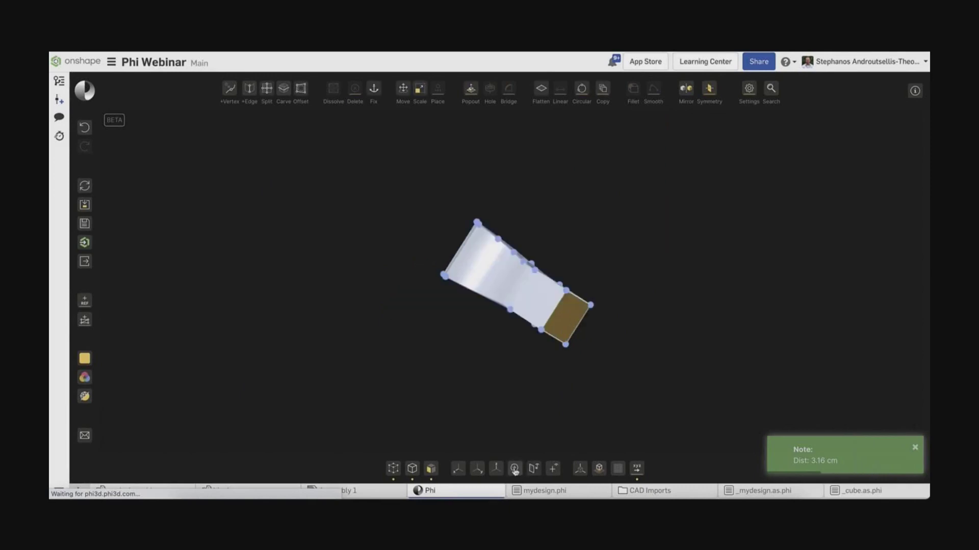
key("e")
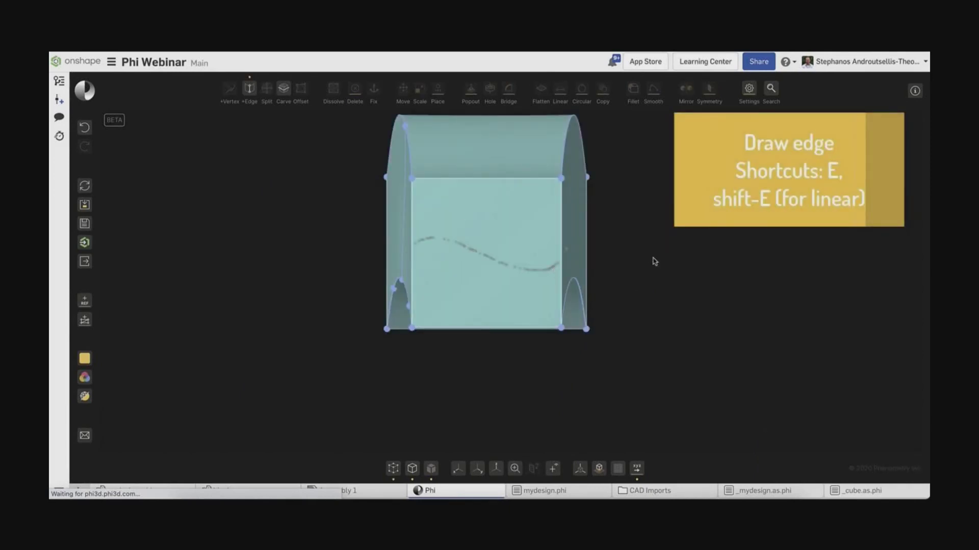
Pull the upper part of the split end face out into a new block.
right_click_drag(656, 262, 535, 219)
left_click(500, 200)
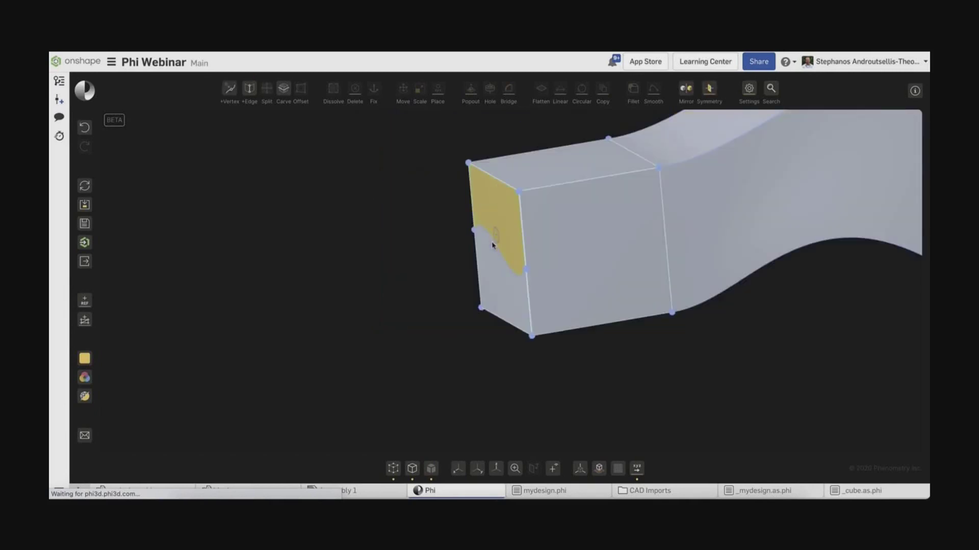
key("m")
left_click_drag(515, 214, 367, 231)
Dissolve all faces of the small stepped end block.
left_click(373, 345)
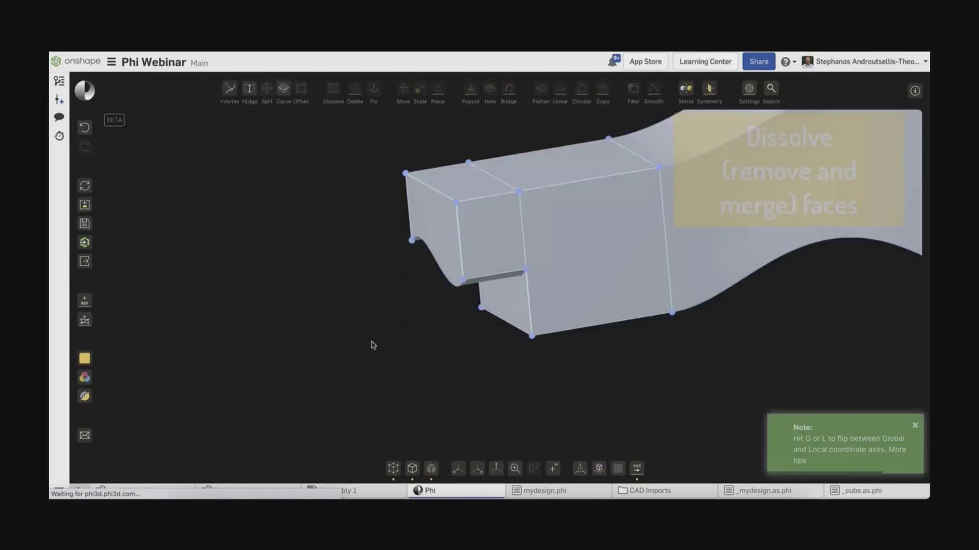
key("f")
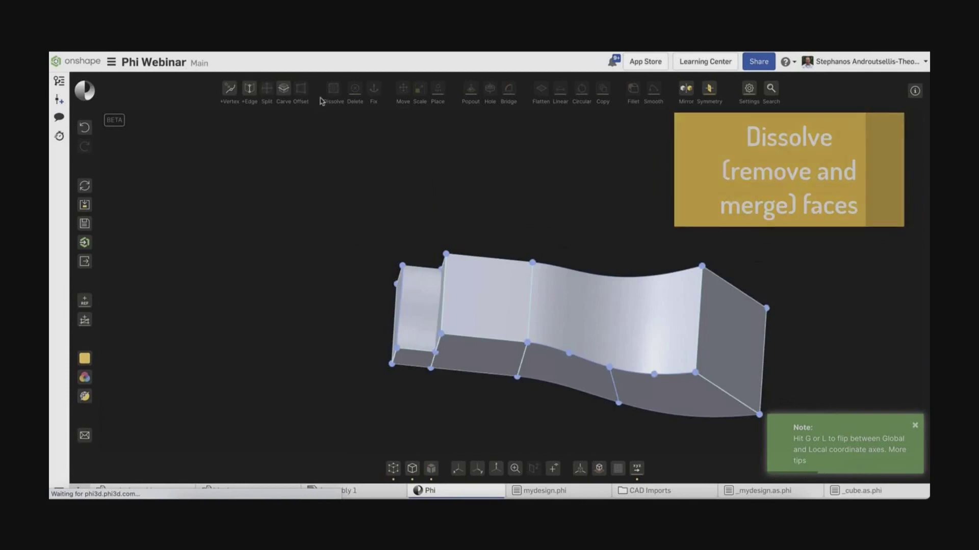
left_click_drag(374, 212, 474, 387)
left_click(333, 89)
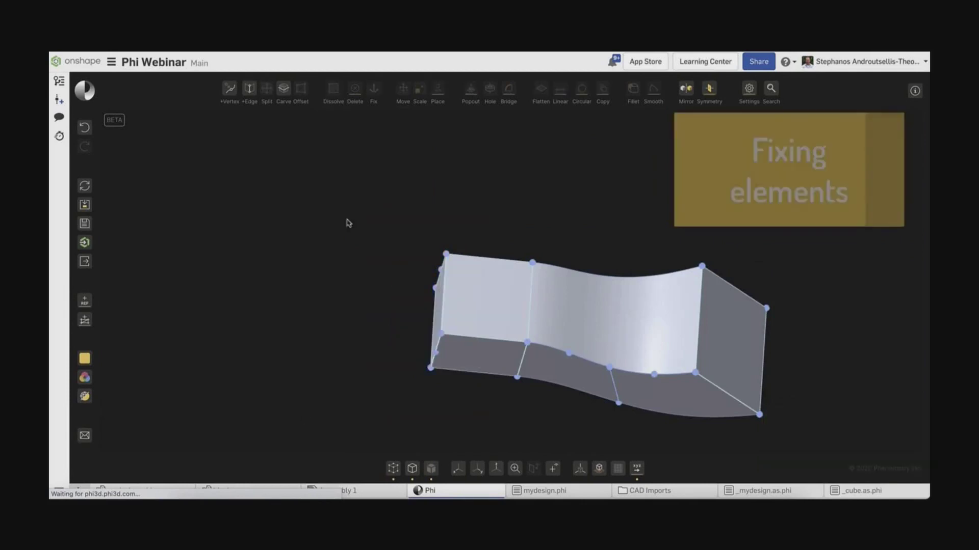
Copy the body and place the copy beside the original.
right_click_drag(348, 223, 421, 278)
left_click(421, 278)
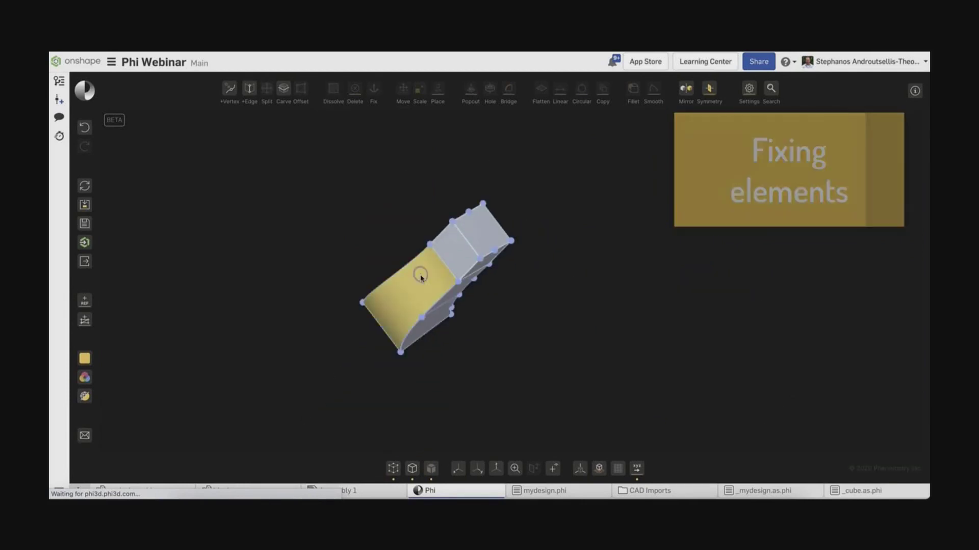
key("ctrl+c")
left_click_drag(421, 227, 575, 278)
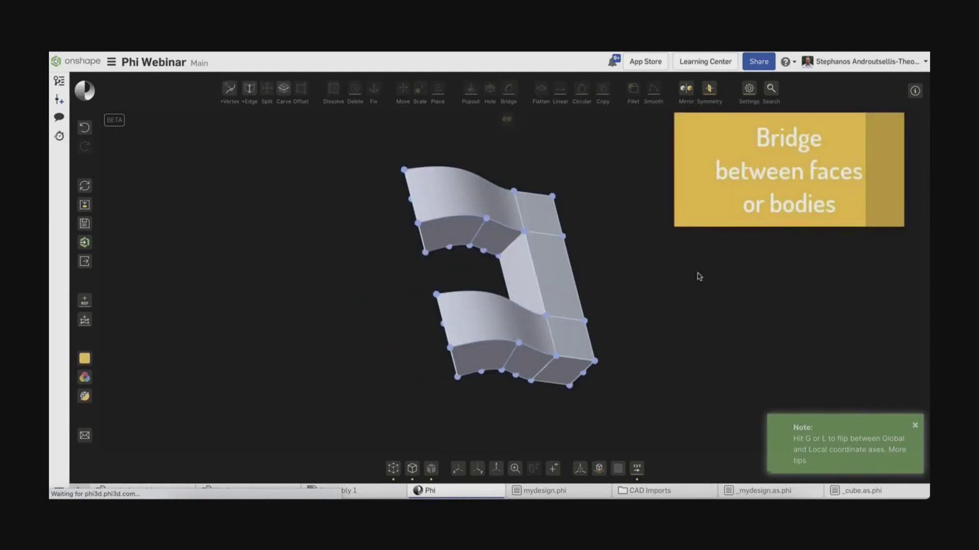
Make both square end faces circular.
right_click_drag(699, 276, 599, 245)
left_click(597, 239)
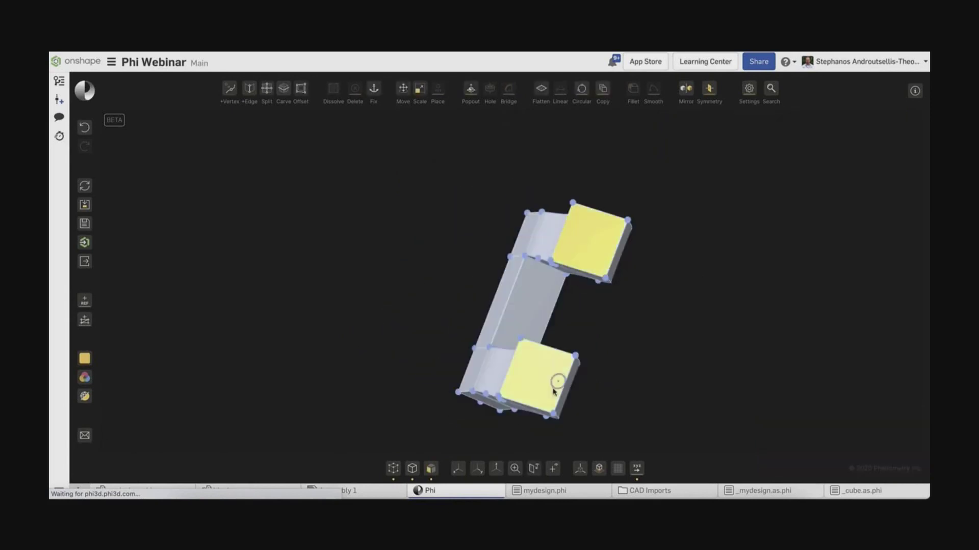
left_click(581, 89)
left_click(553, 356)
left_click(581, 88)
right_click_drag(689, 249, 574, 350)
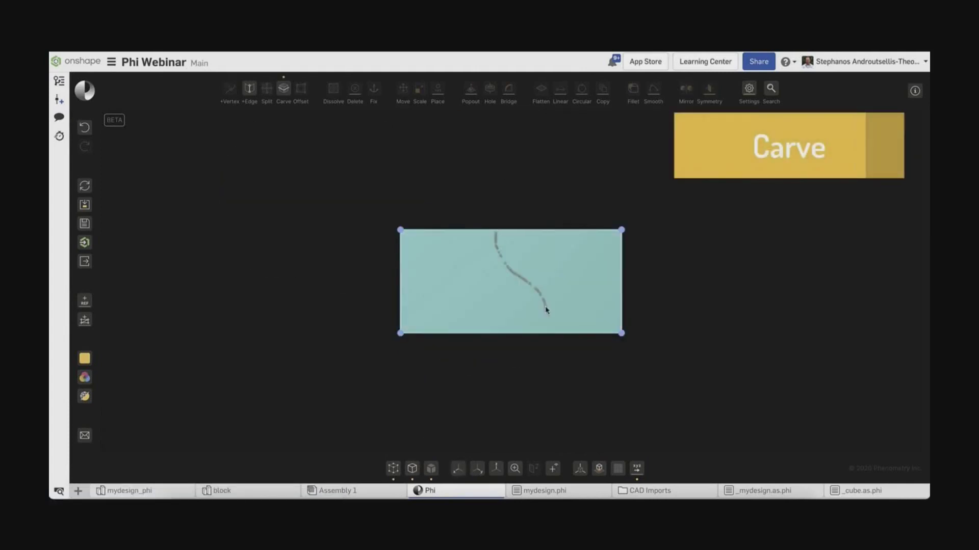
Carve the box along the drawn curve and view it isometrically.
key("Return")
right_click_drag(710, 179, 345, 110)
key("ctrl+z")
left_click(512, 472)
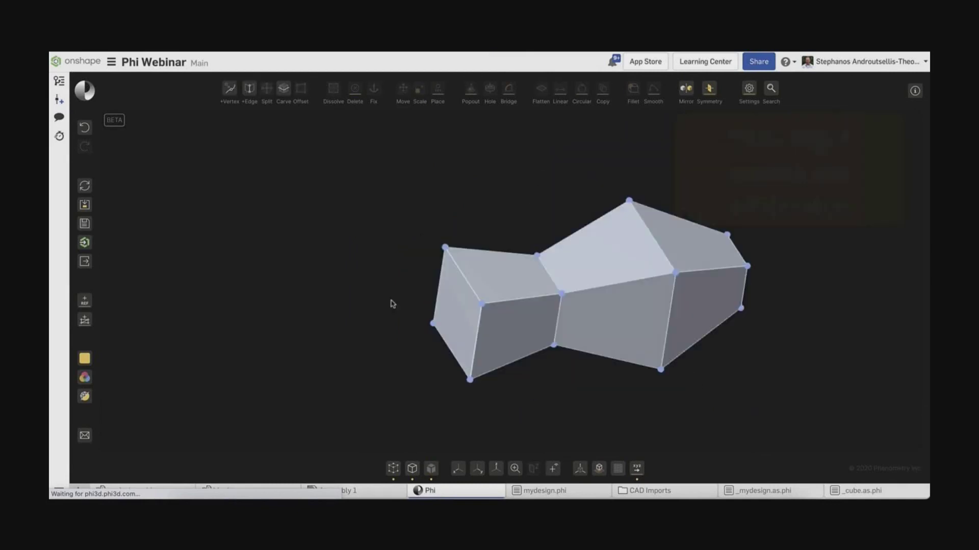
Make the selected edges smooth and continuous at the chosen smoothing strength.
right_click_drag(605, 286, 502, 284)
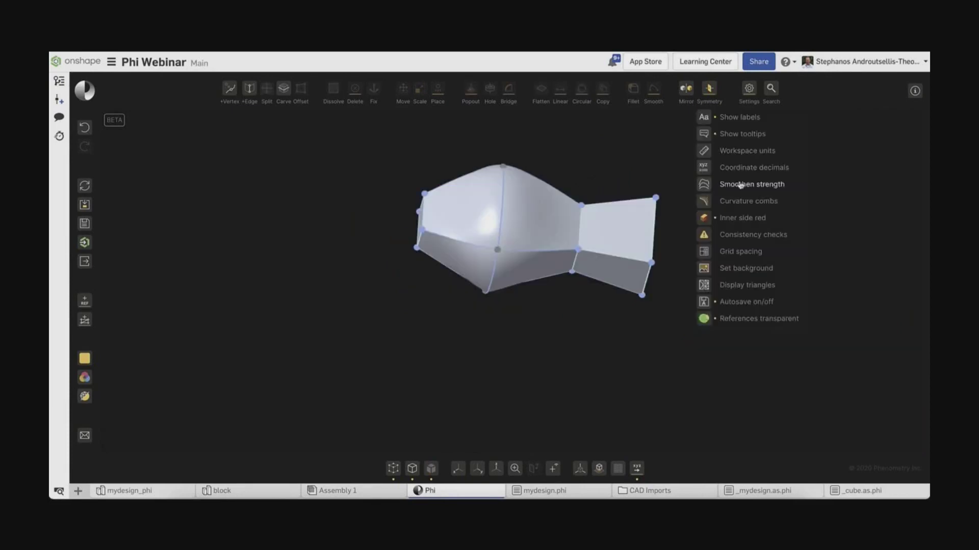
left_click(732, 185)
left_click(603, 328)
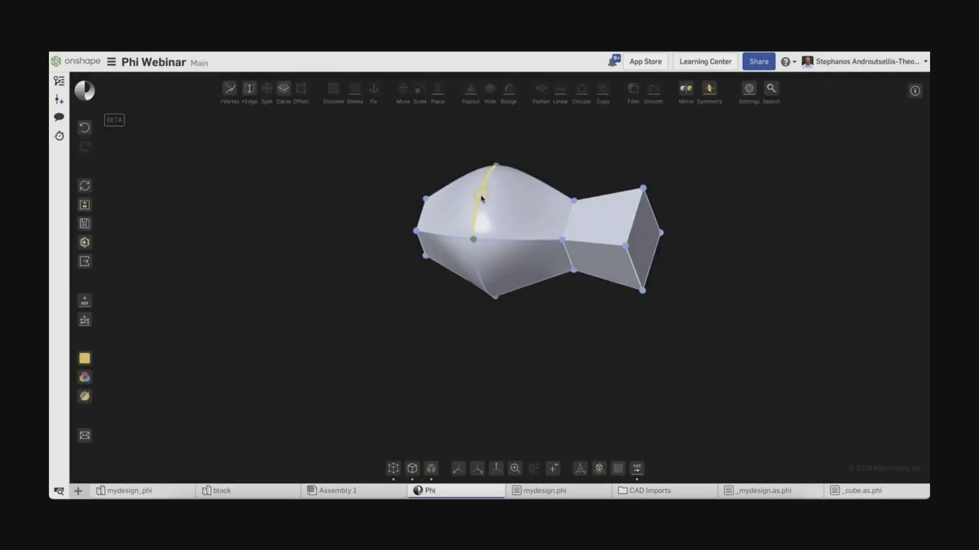
Show enlarged curvature combs, 100 per edge, on a selected edge.
left_click(481, 197)
left_click(749, 89)
left_click(734, 199)
left_click_drag(475, 223, 728, 223)
left_click(785, 231)
left_click(745, 321)
left_click(782, 291)
left_click(856, 368)
right_click_drag(684, 369, 772, 361)
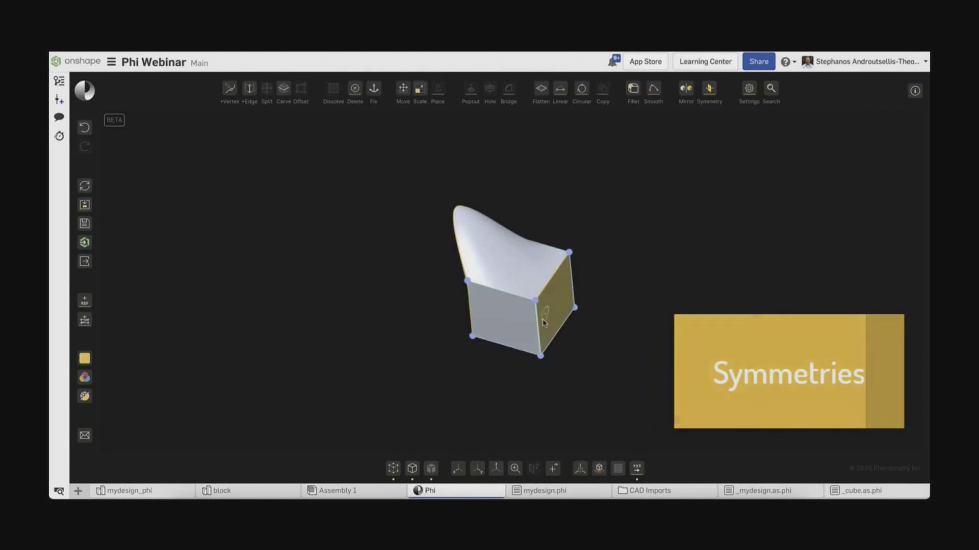
Make the model mirror-symmetric and orbit around it to check the shape.
left_click(708, 89)
right_click_drag(453, 209, 549, 292)
right_click_drag(468, 349, 603, 297)
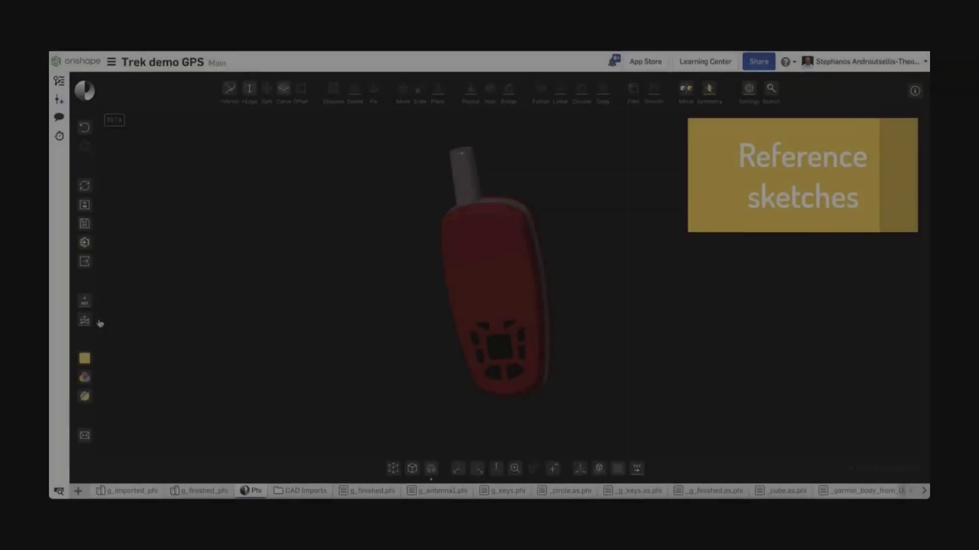
Import the anvil reference from its Part Studio and convert its face into an editable Phi face.
left_click(84, 321)
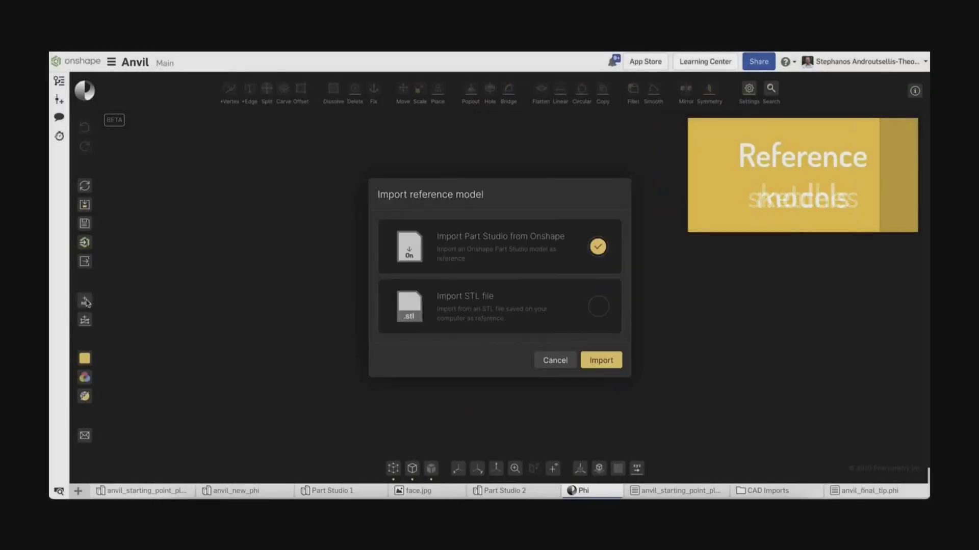
left_click(602, 362)
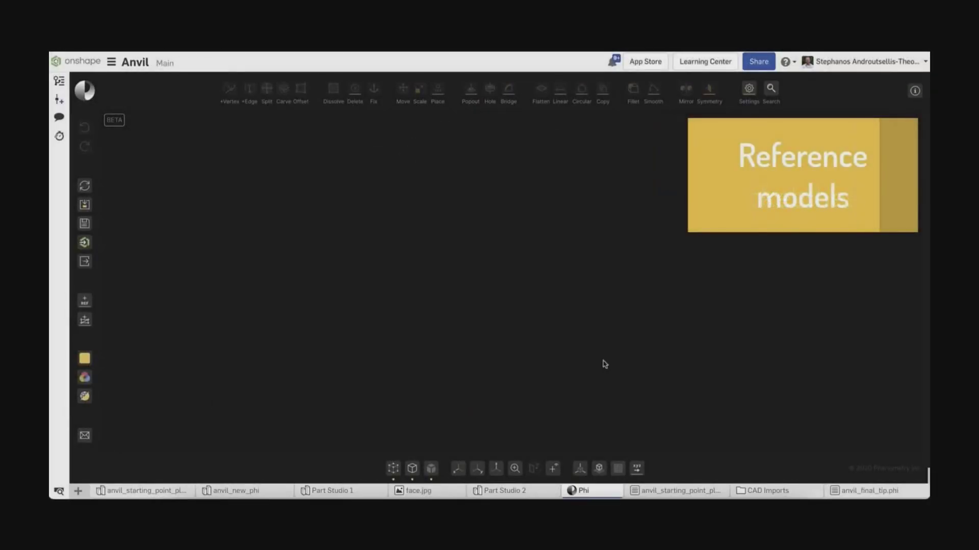
left_click(278, 227)
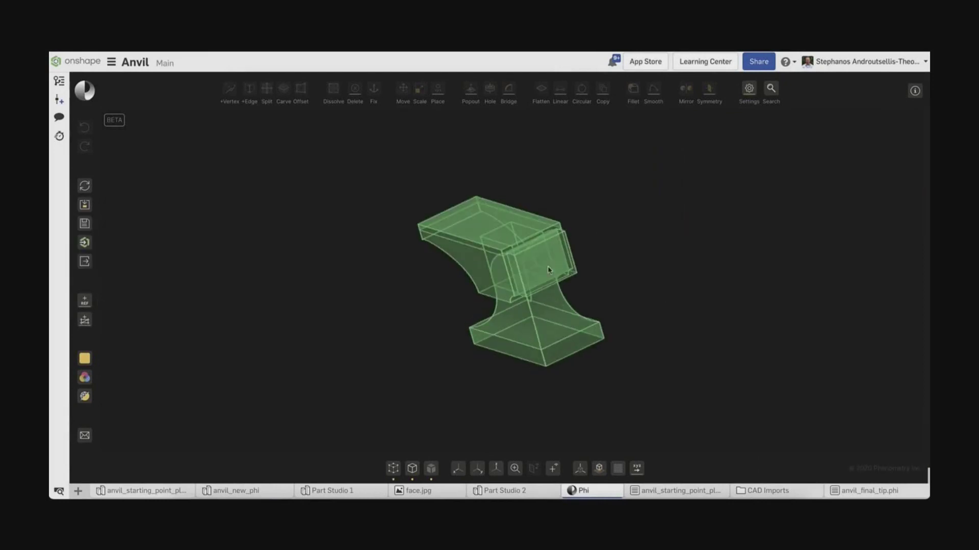
left_click(538, 263)
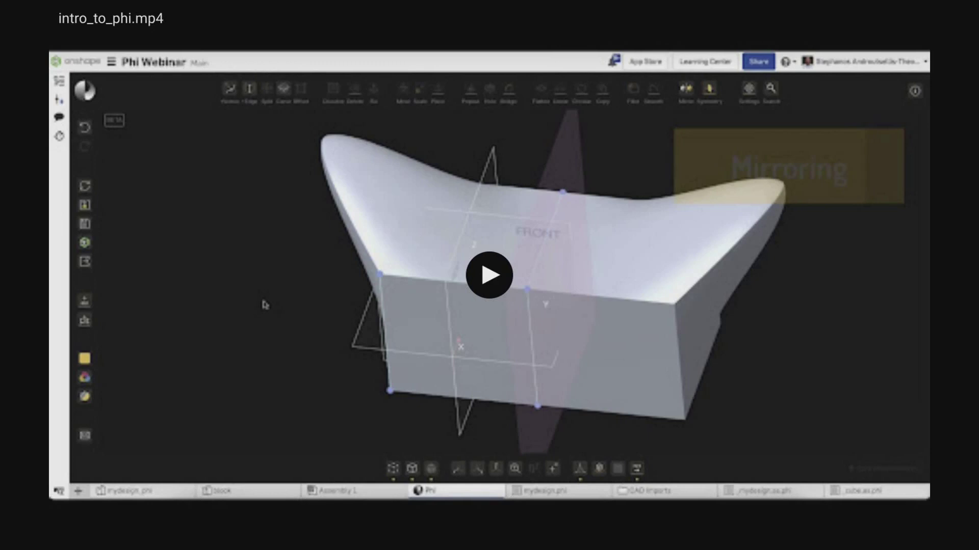
Play and pause the intro video, exit full screen, and advance to the Iron demo slide.
key("space")
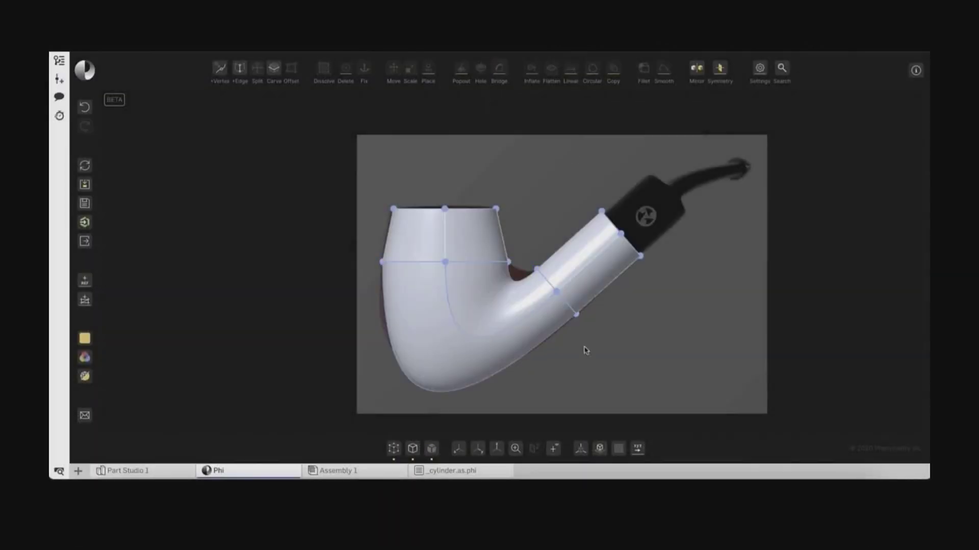
mouse_move(104, 509)
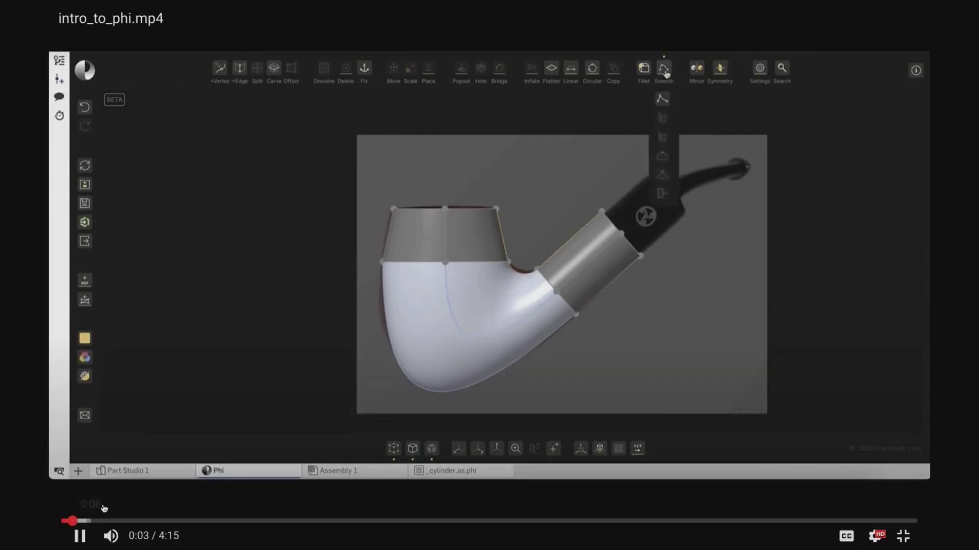
key("space")
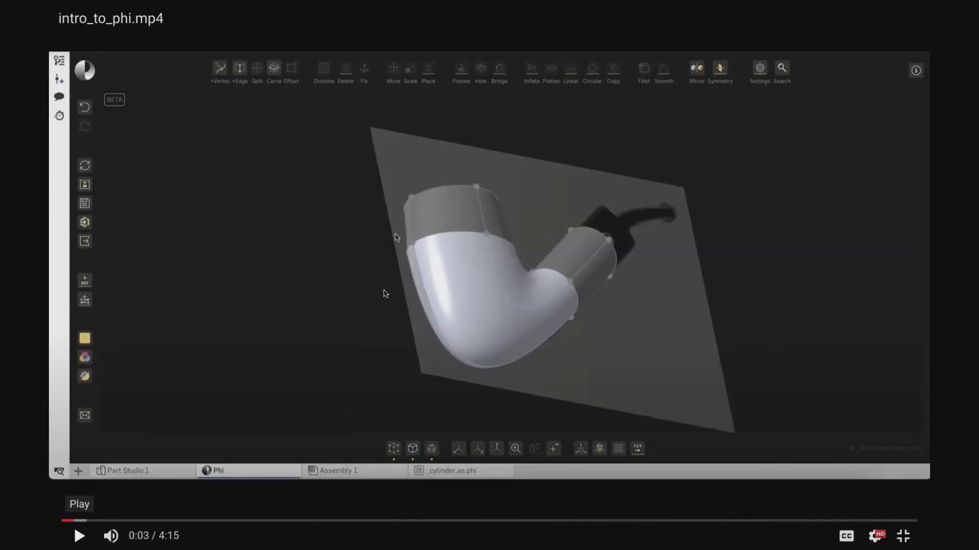
key("Escape")
key("Right")
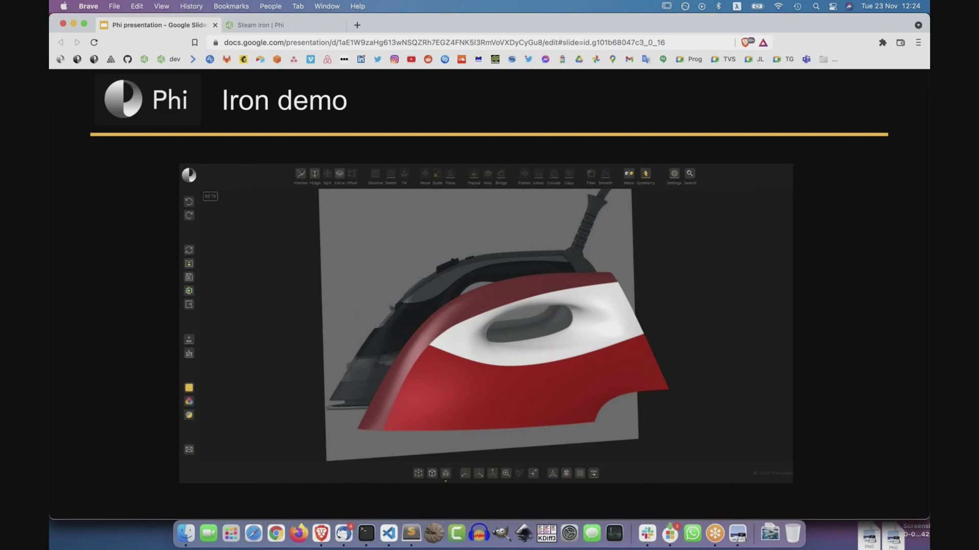
Switch from the slide deck to the 'Steam iron | Phi' document in Onshape.
left_click(292, 25)
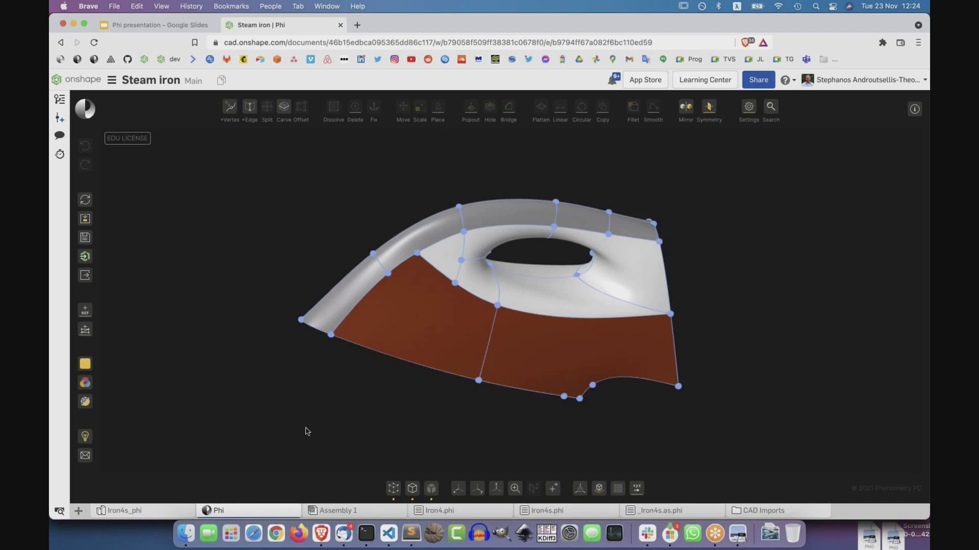
left_click(396, 491)
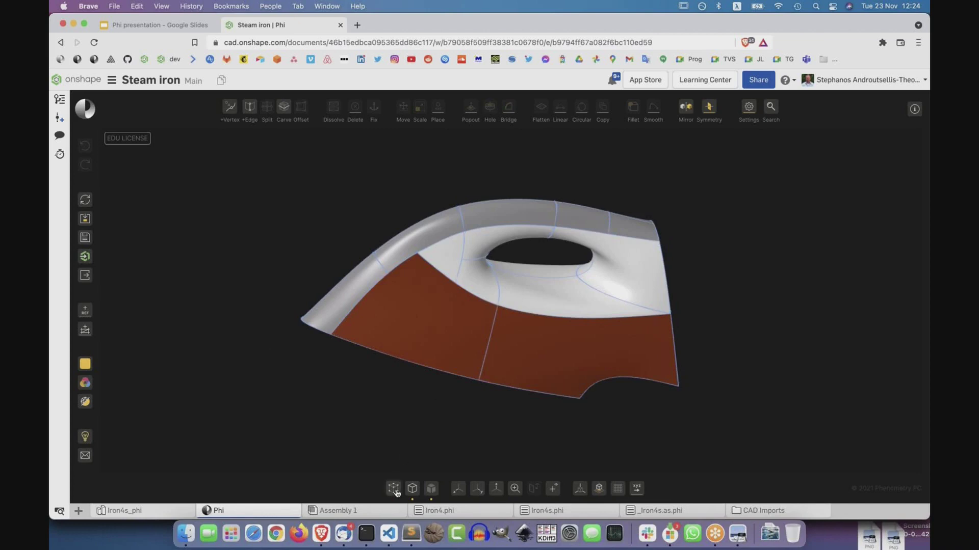
left_click(396, 490)
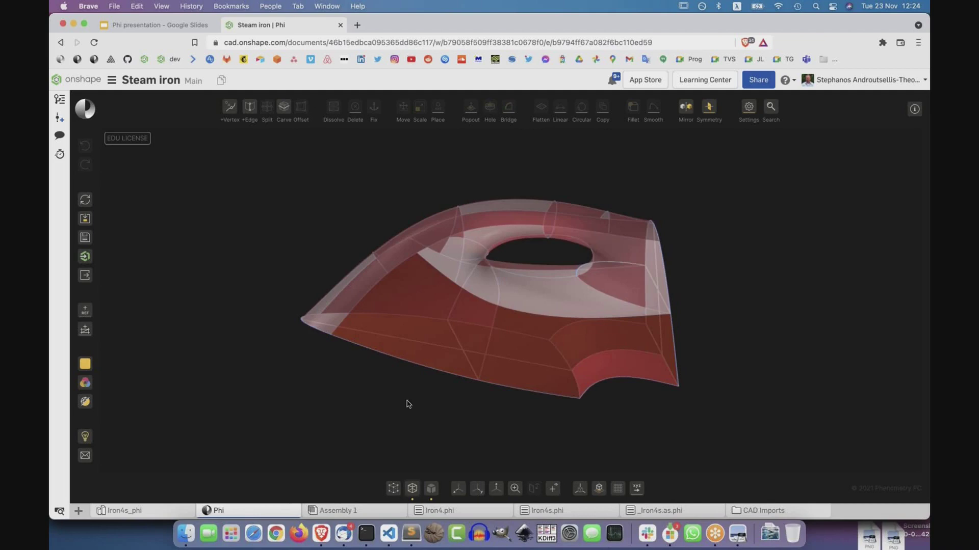
left_click_drag(407, 404, 410, 406)
left_click(412, 489)
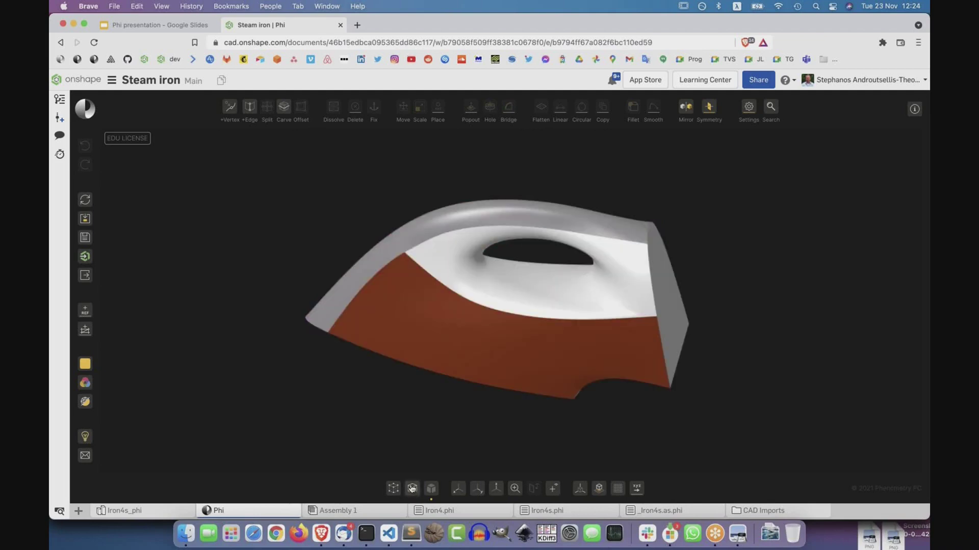
left_click(393, 491)
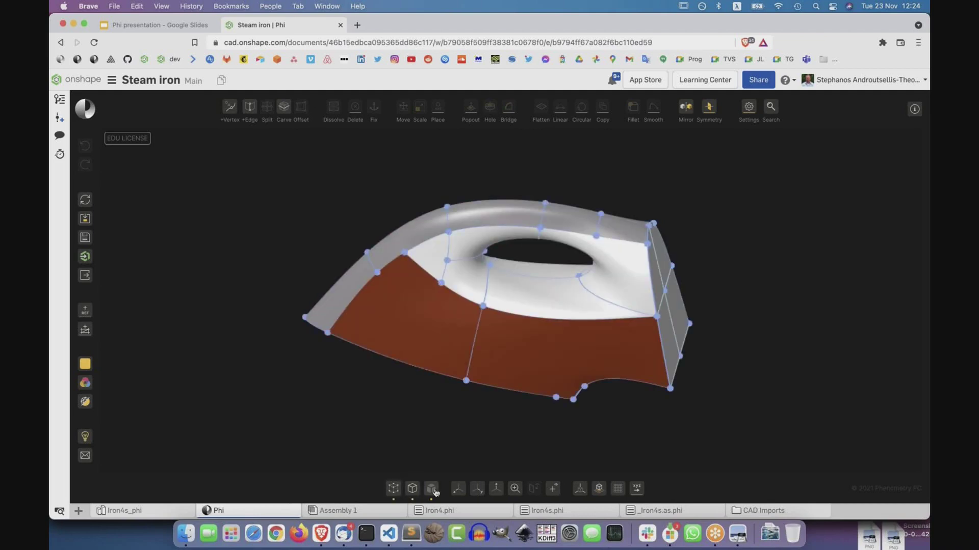
left_click(433, 490)
right_click_drag(354, 389, 434, 476)
left_click(433, 478)
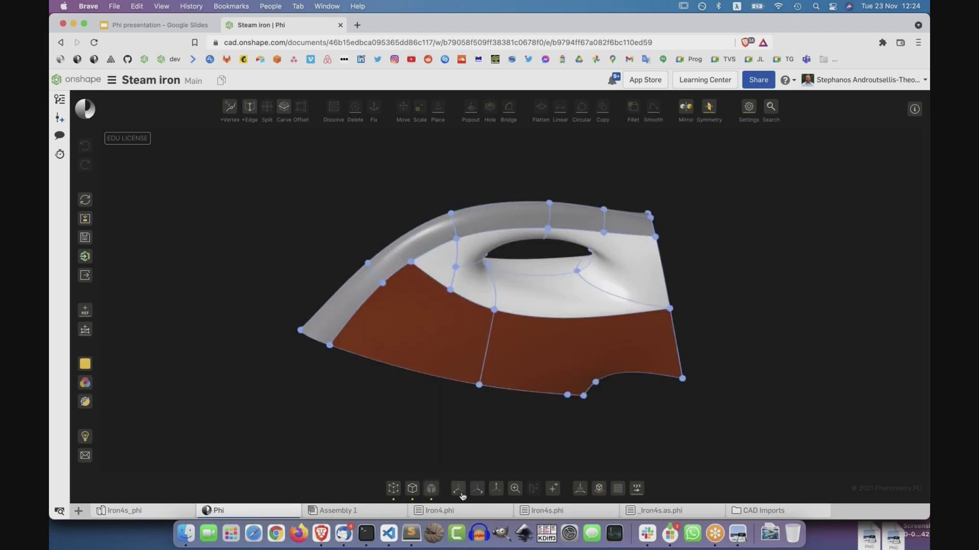
left_click(478, 491)
left_click(496, 490)
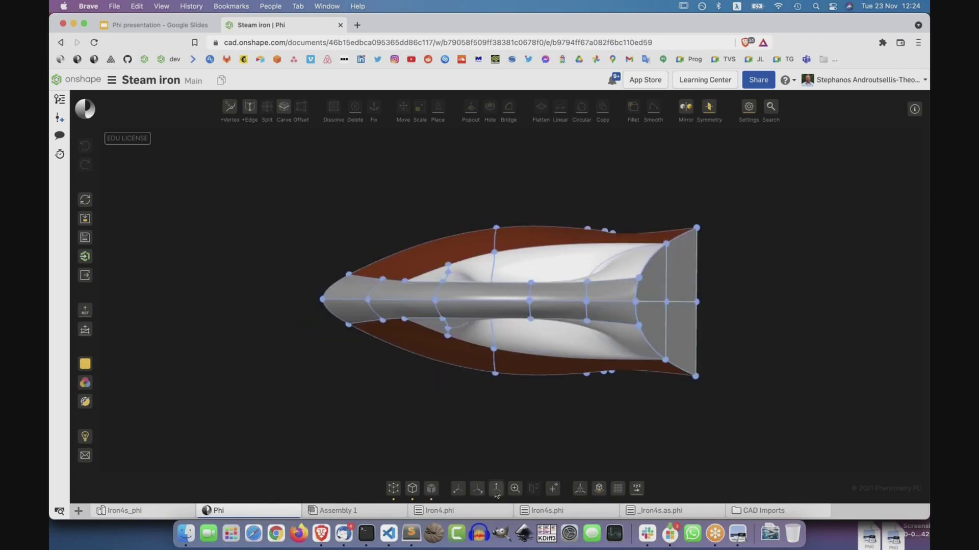
right_click_drag(612, 386, 517, 420)
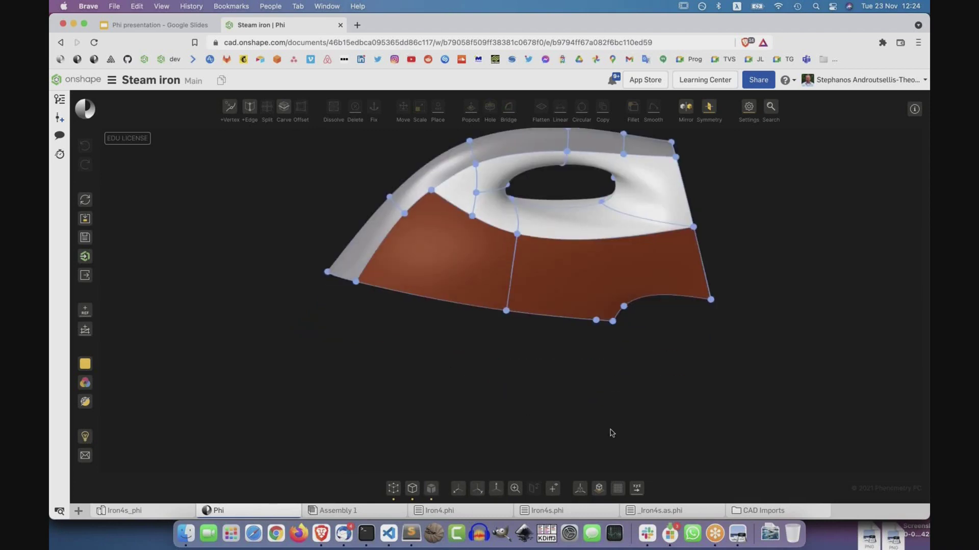
left_click(586, 489)
right_click_drag(485, 366, 533, 212)
key("f")
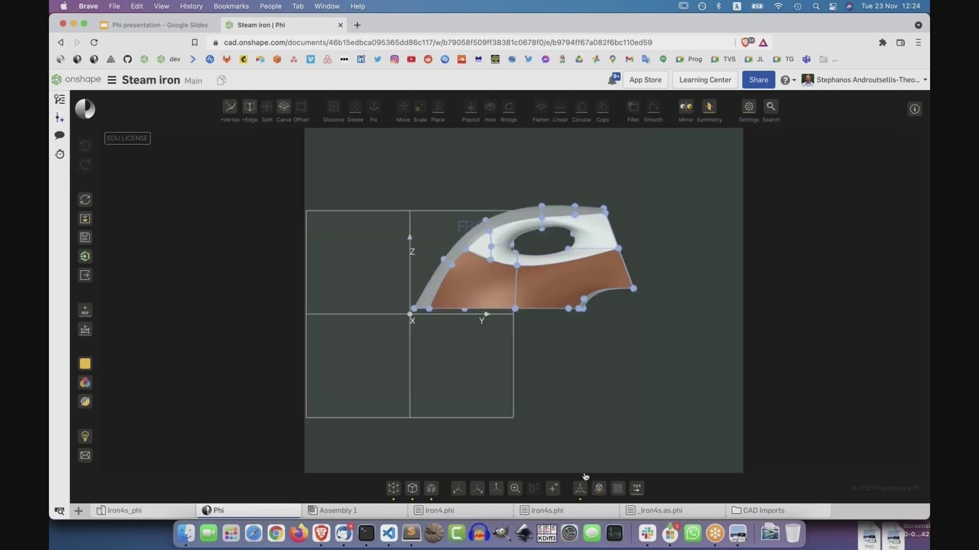
left_click(581, 487)
left_click(601, 488)
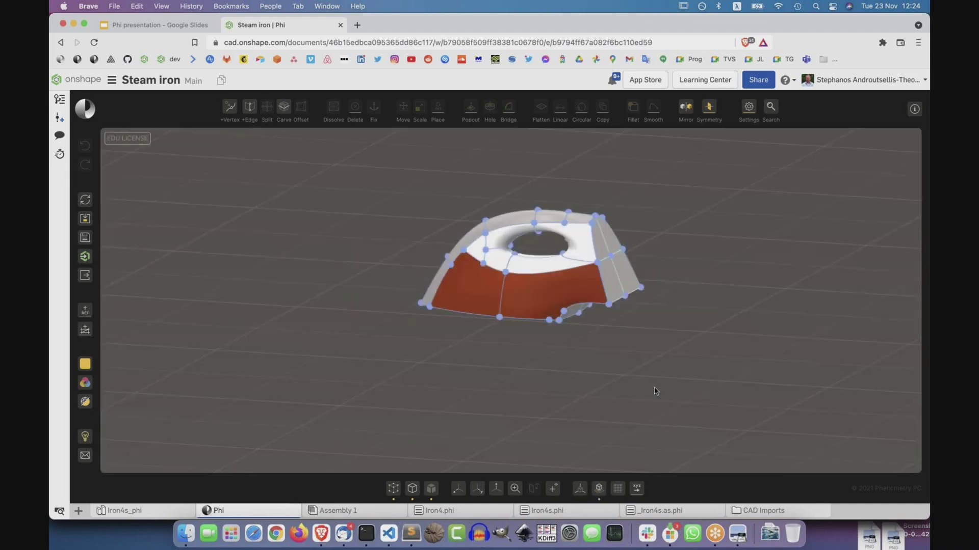
right_click_drag(651, 393, 694, 371)
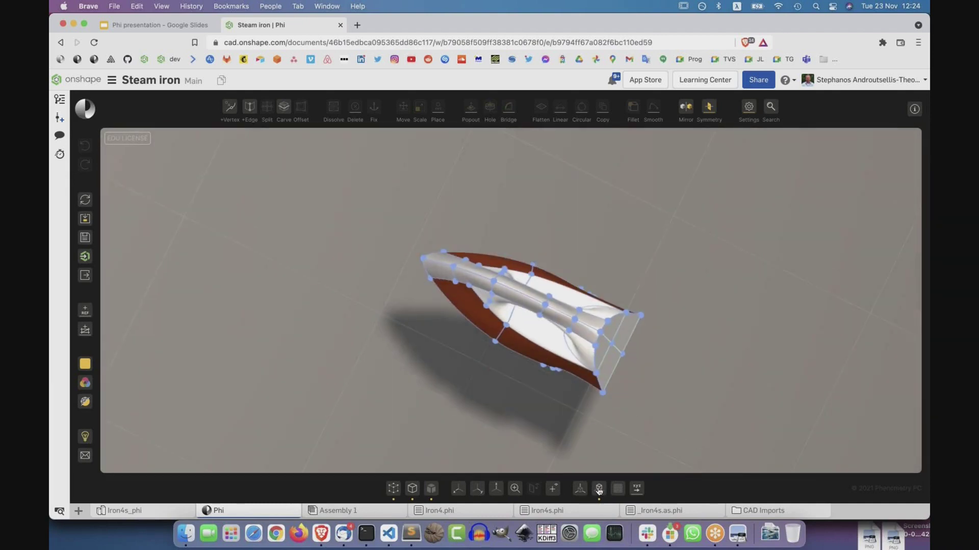
left_click(598, 490)
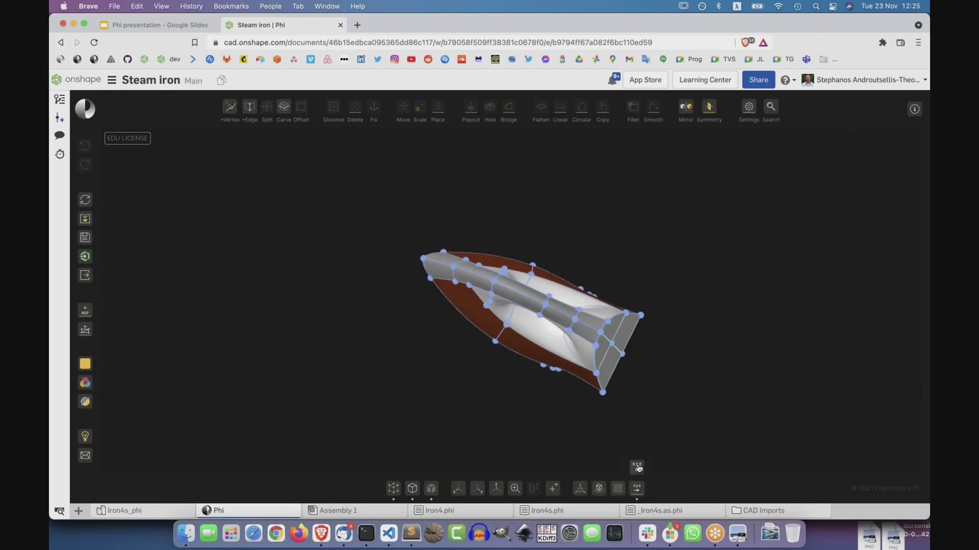
left_click(637, 467)
right_click_drag(488, 397, 584, 191)
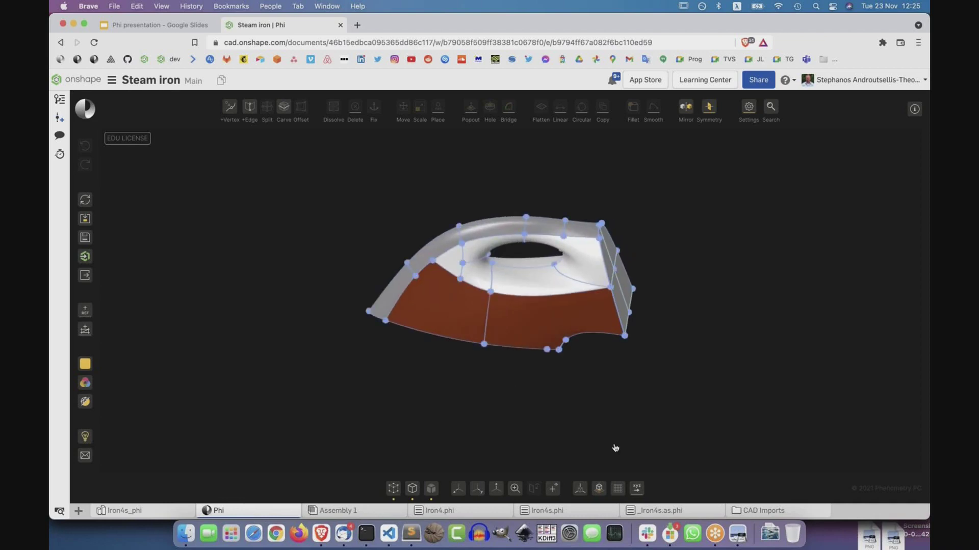
In a zoomed side view, subdivide the handle hole's upper-left edge with extra vertices.
left_click(457, 491)
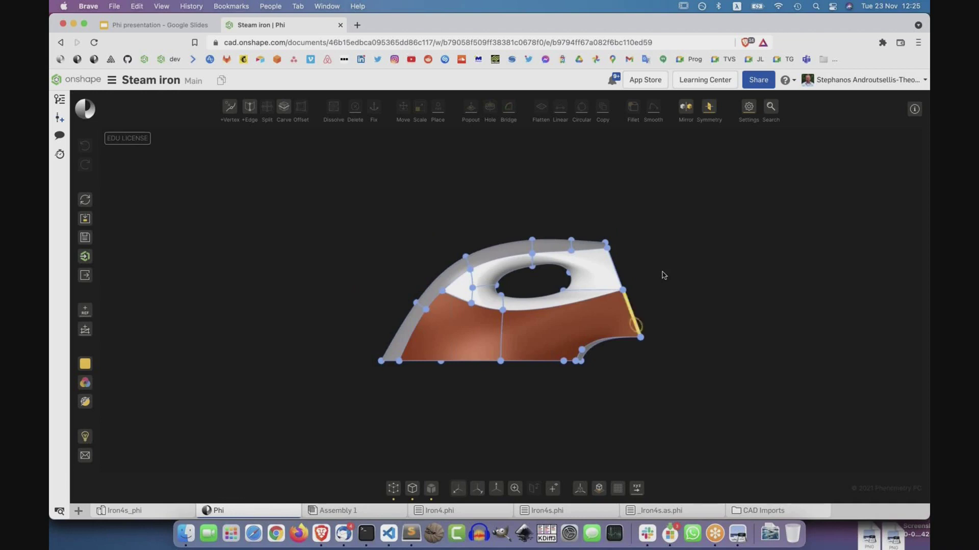
scroll(542, 270, "up", 5)
scroll(542, 270, "up", 5)
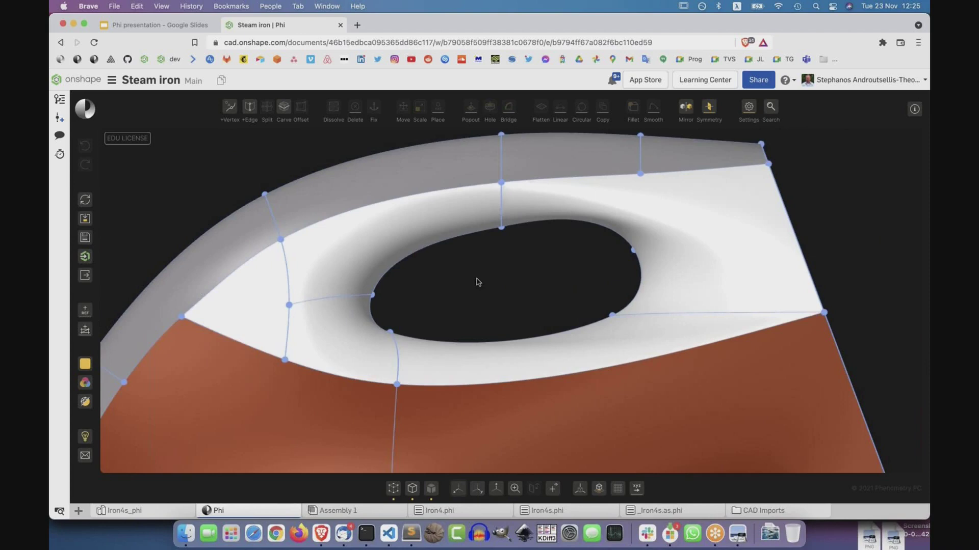
left_click(457, 238)
left_click(558, 223)
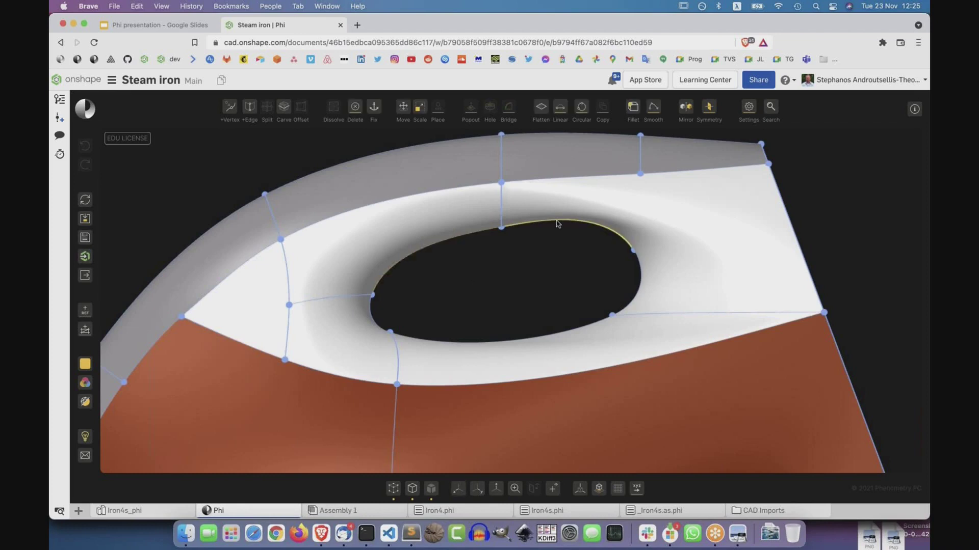
left_click(398, 264)
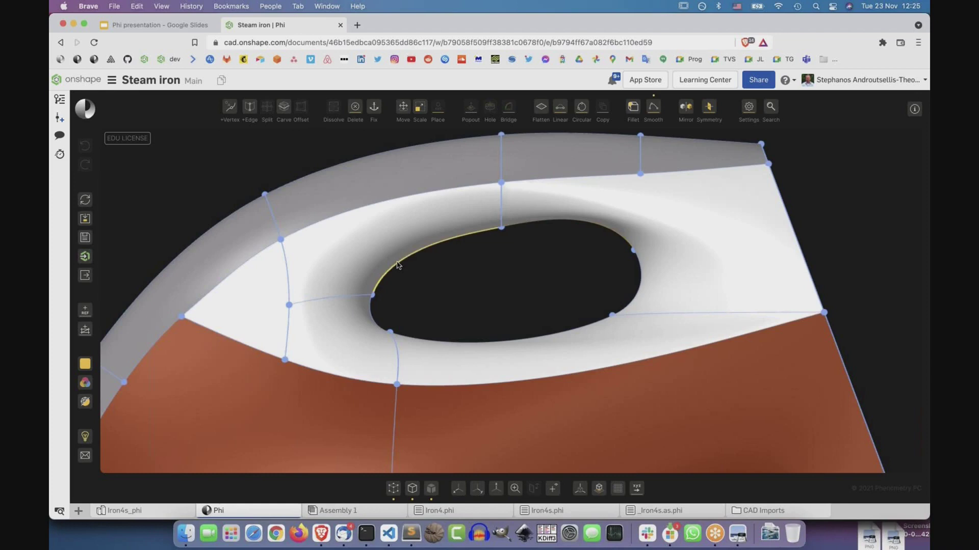
key("e")
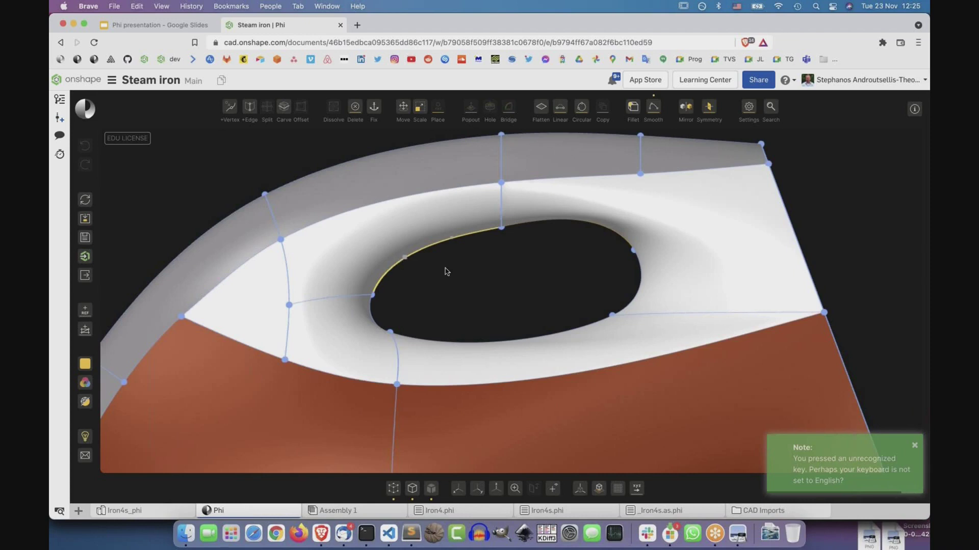
left_click(419, 265)
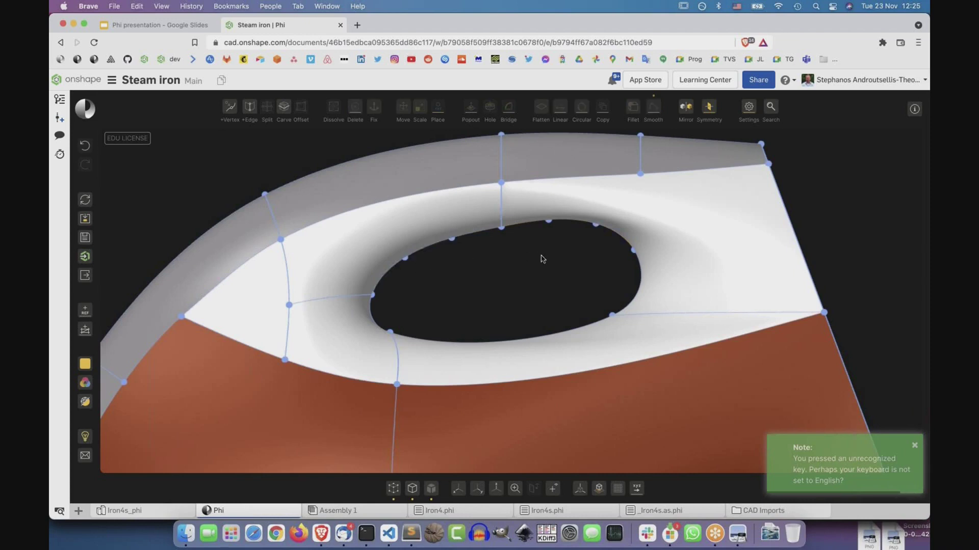
Pull three rim vertices down into the hole so its upper edge becomes wavy.
left_click(405, 259)
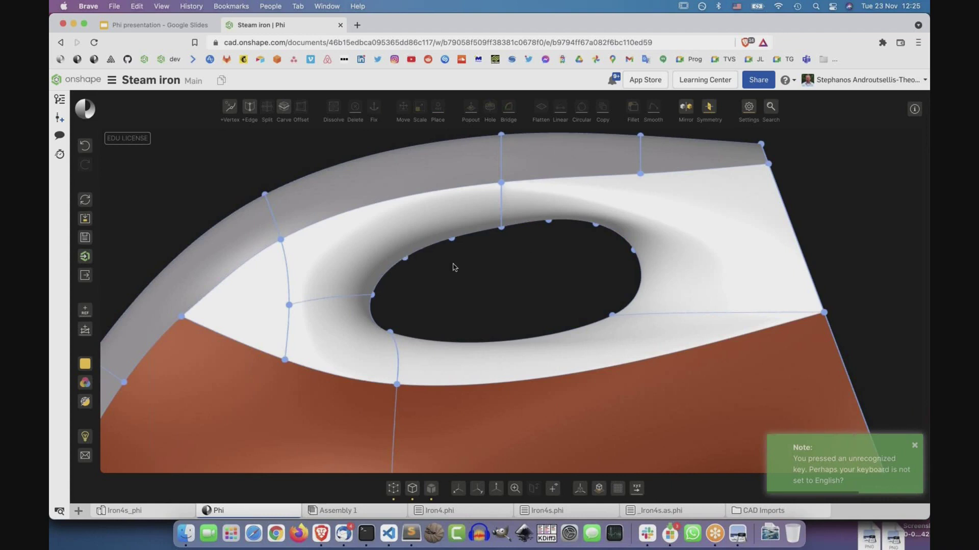
left_click(502, 229, "shift")
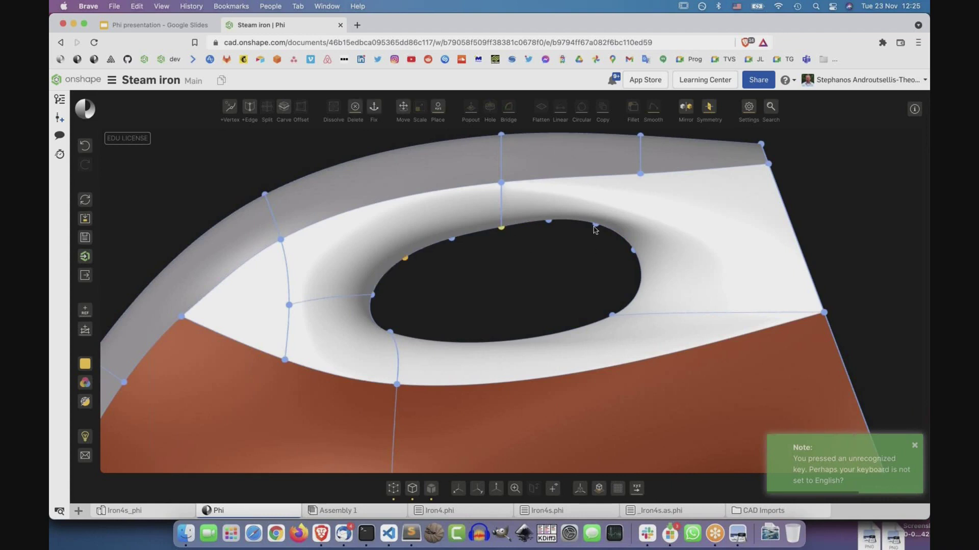
left_click(596, 225, "shift")
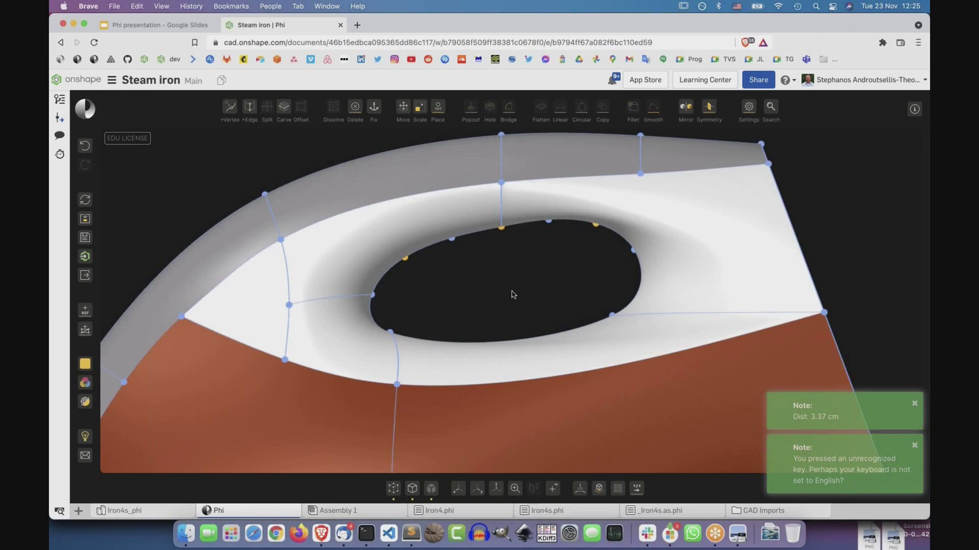
left_click_drag(502, 230, 510, 258)
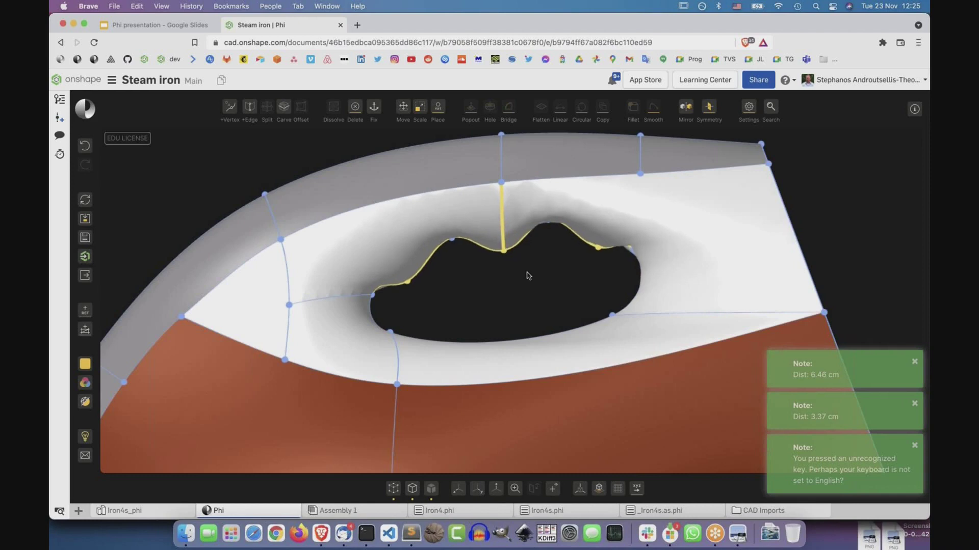
left_click(412, 490)
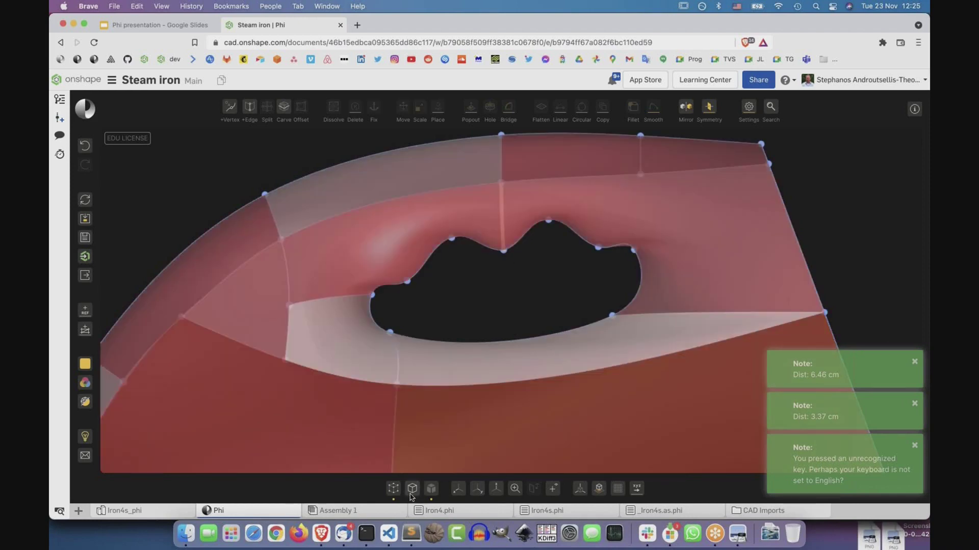
Hide the control vertices and orbit the iron from a preset view toward its back end.
key("v")
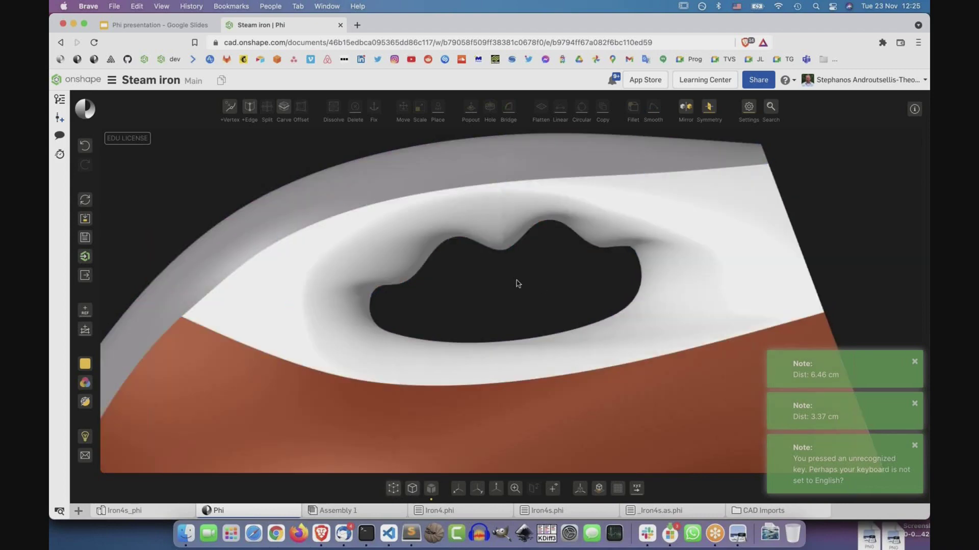
right_click_drag(498, 260, 466, 447)
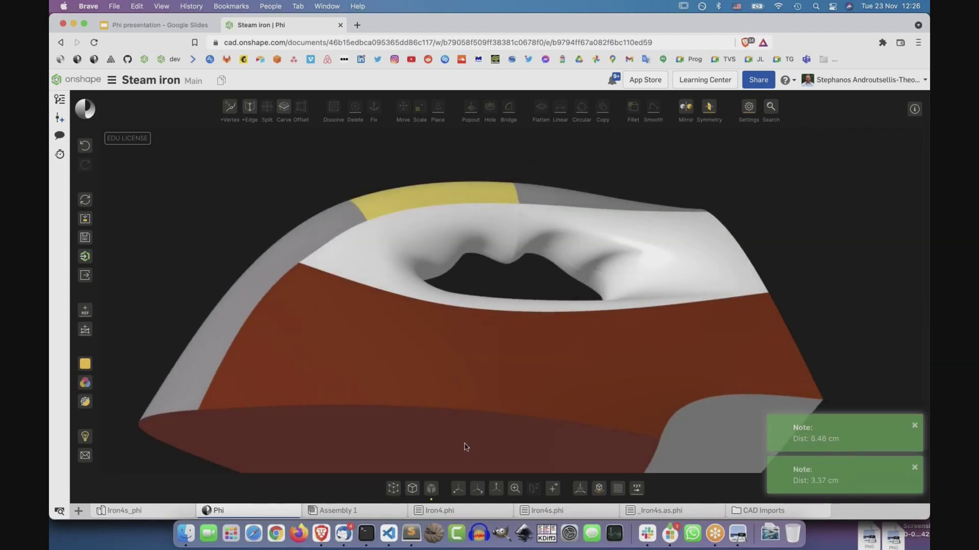
left_click(458, 489)
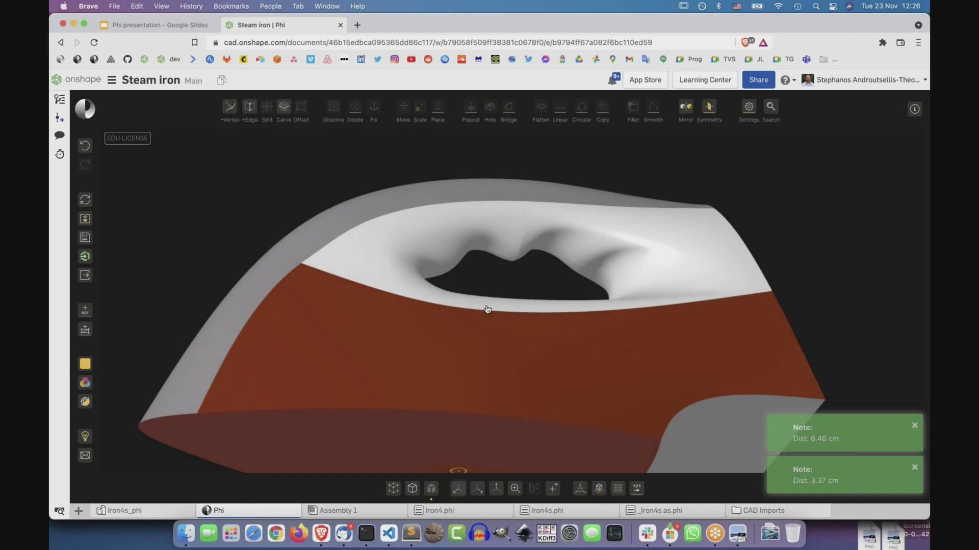
scroll(491, 254, "down", 5)
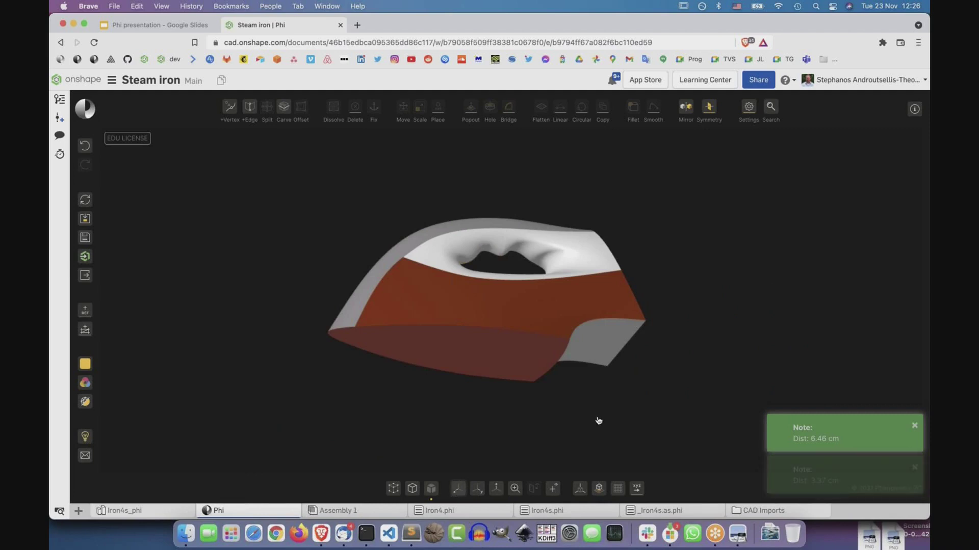
right_click_drag(519, 408, 419, 486)
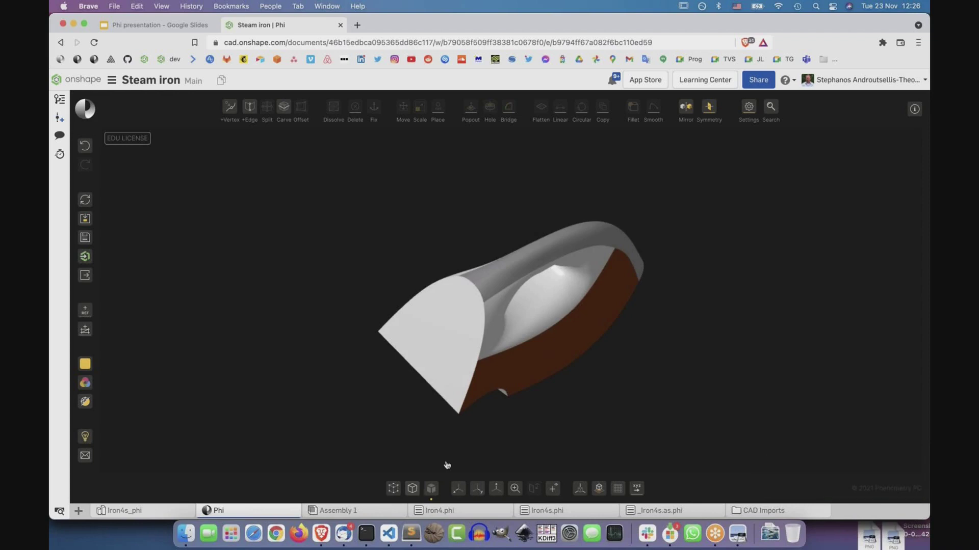
Show edges and control vertices, then fit the iron and orbit to a rear three-quarter view.
left_click(393, 488)
left_click(393, 490)
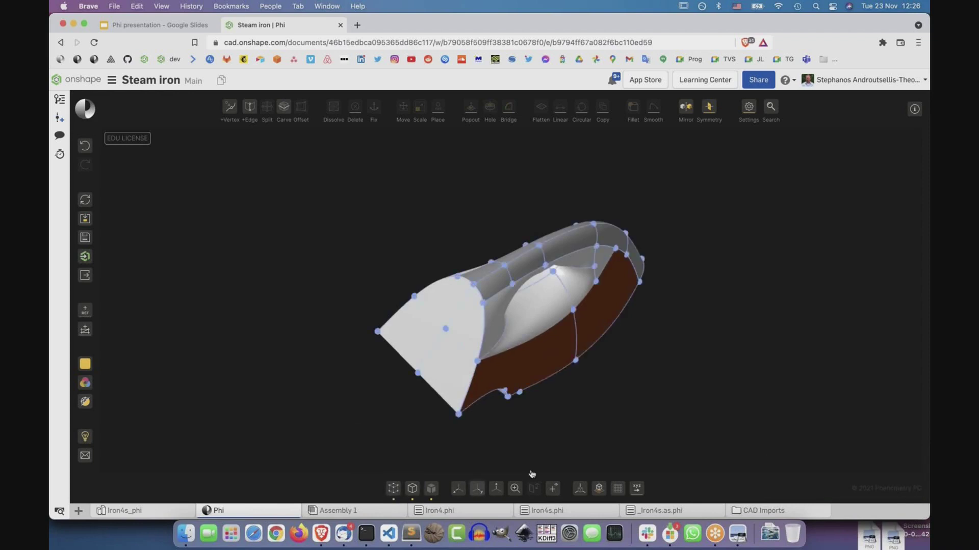
right_click_drag(660, 348, 610, 376)
right_click_drag(527, 401, 651, 416)
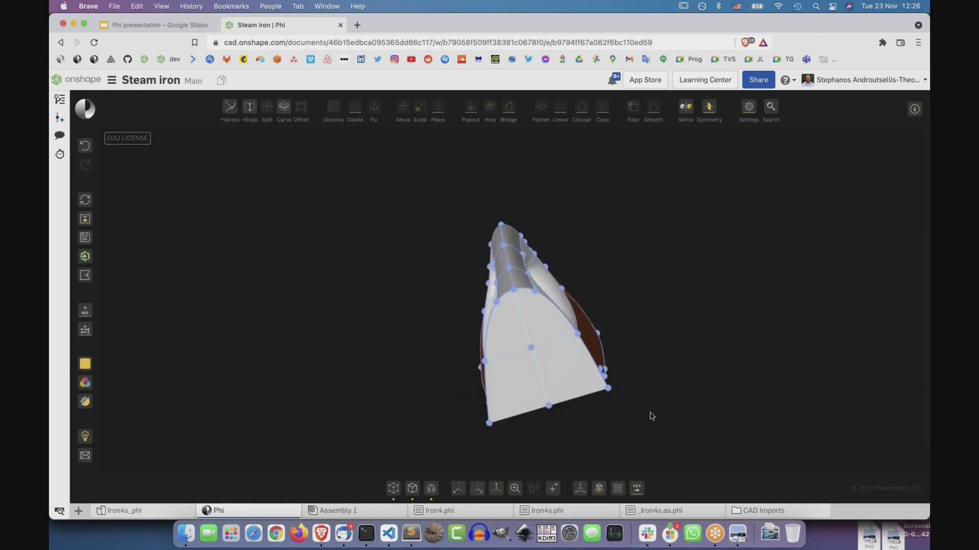
mouse_move(680, 349)
right_mouse_down()
mouse_move(695, 336)
mouse_move(675, 338)
right_mouse_up()
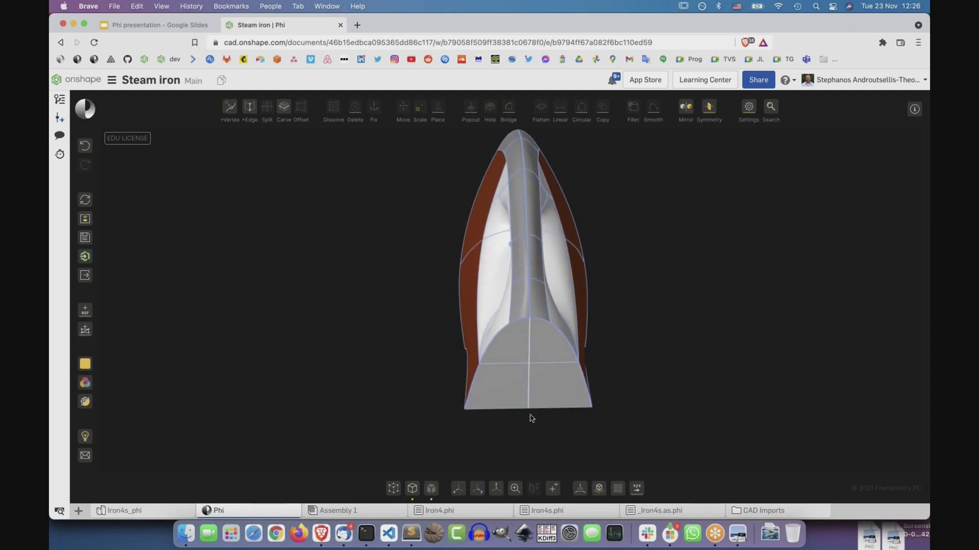
scroll(532, 418, "up", 5)
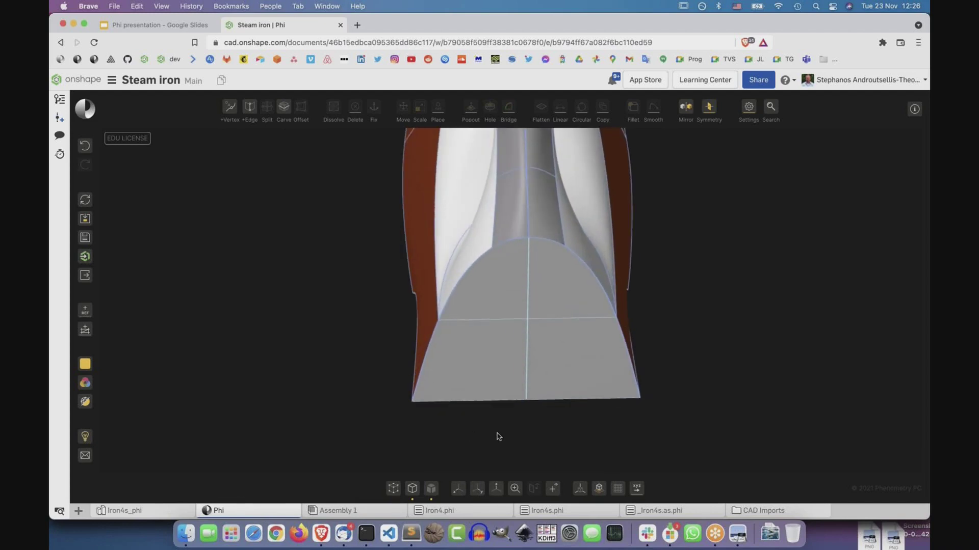
key("f")
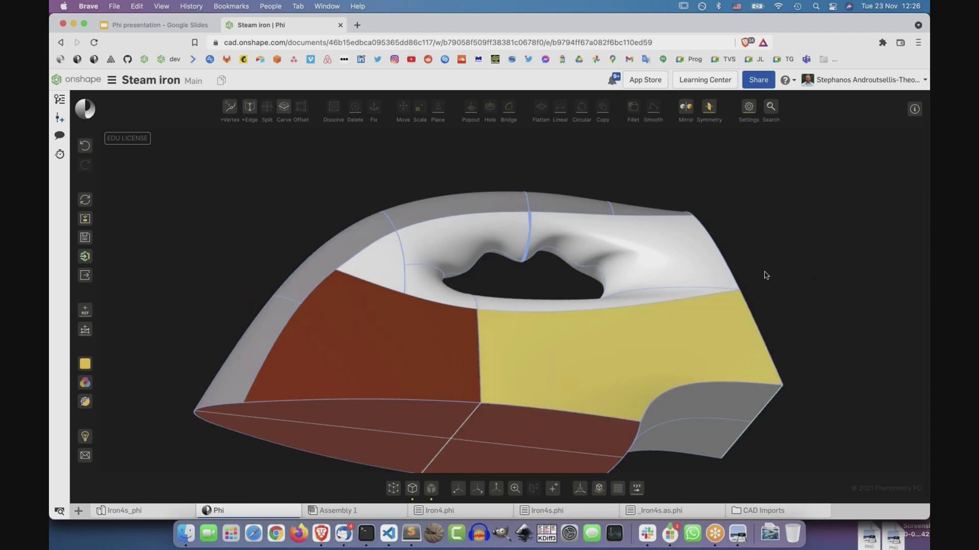
right_click_drag(683, 309, 758, 252)
Switch to the front view with the control cage and tilt toward the rear face's bottom edge.
key("Tab")
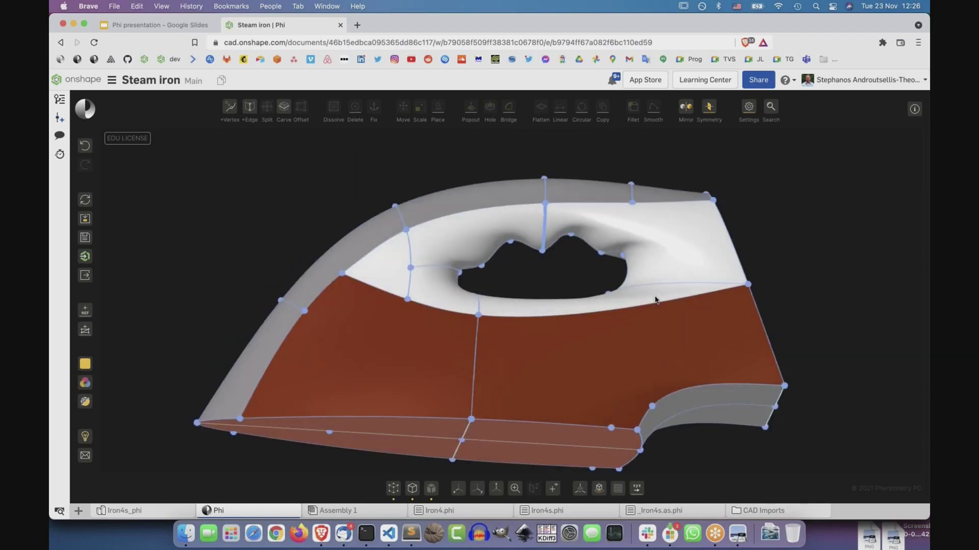
left_click(478, 489)
key("Tab")
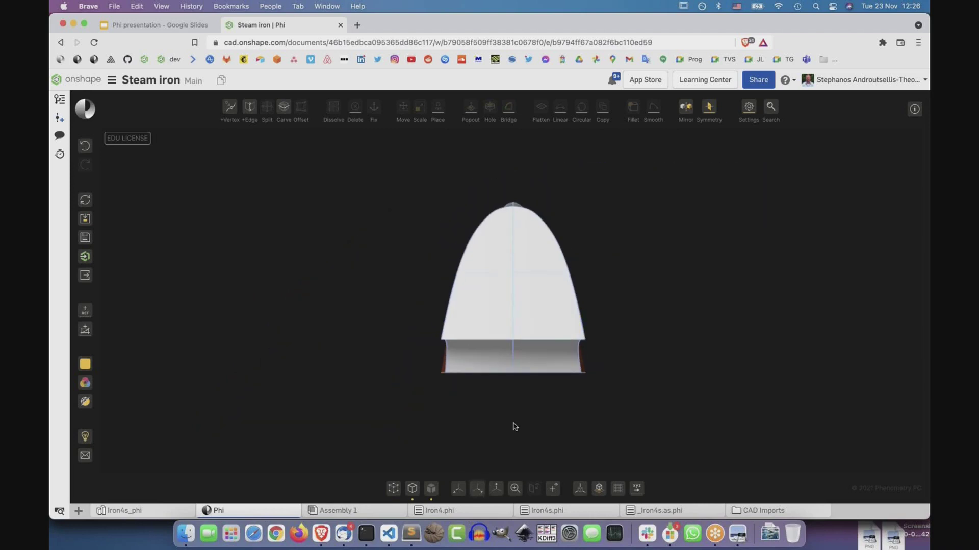
key("Tab")
key("Up")
key("Up")
key("Down")
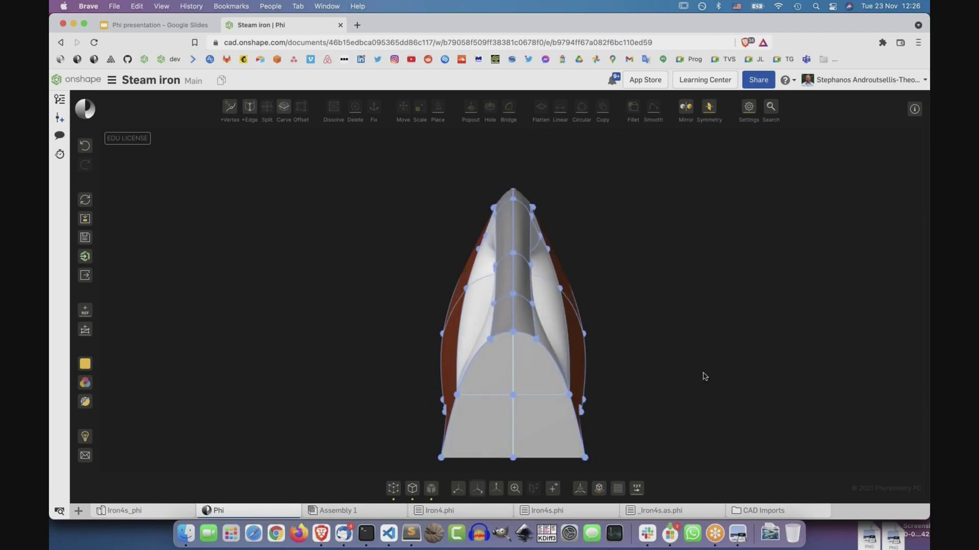
scroll(524, 408, "down", 3)
key("Tab")
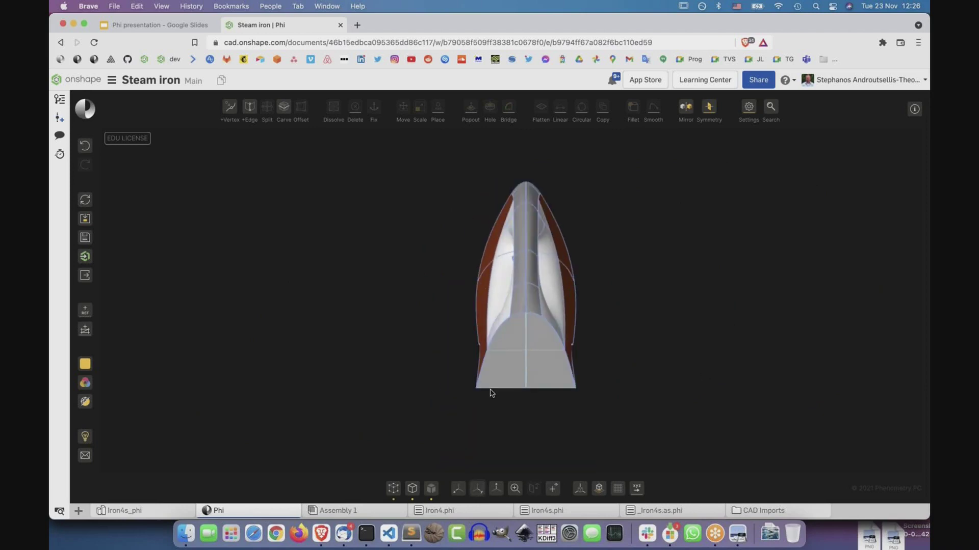
scroll(530, 411, "up", 5)
key("Tab")
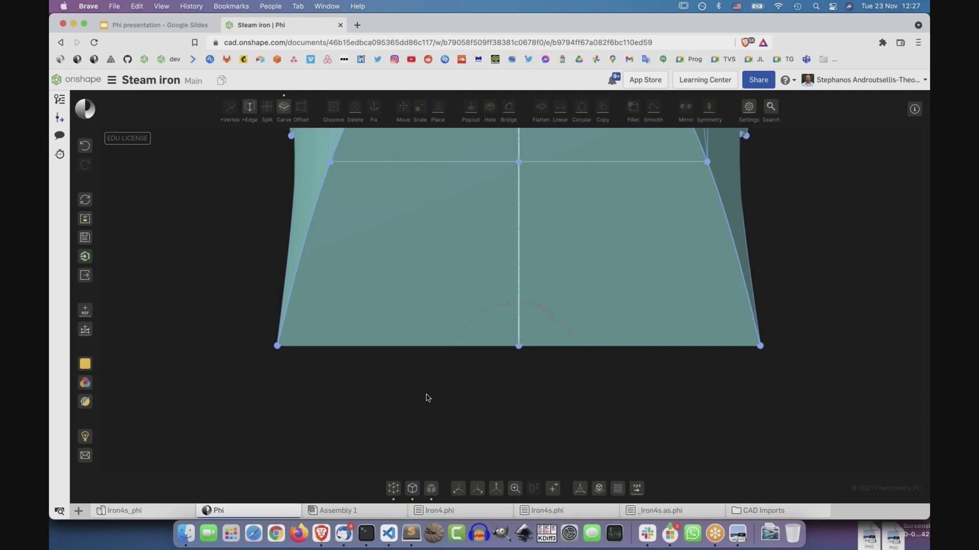
Carve the arc into the rear panel, select its halves, then undo two steps.
left_click(478, 389)
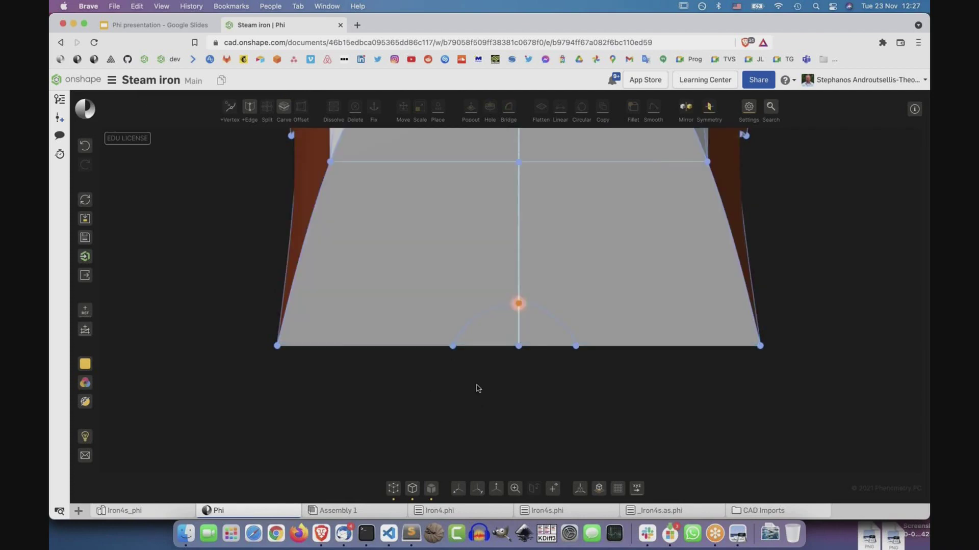
left_click(485, 312)
left_click(560, 319)
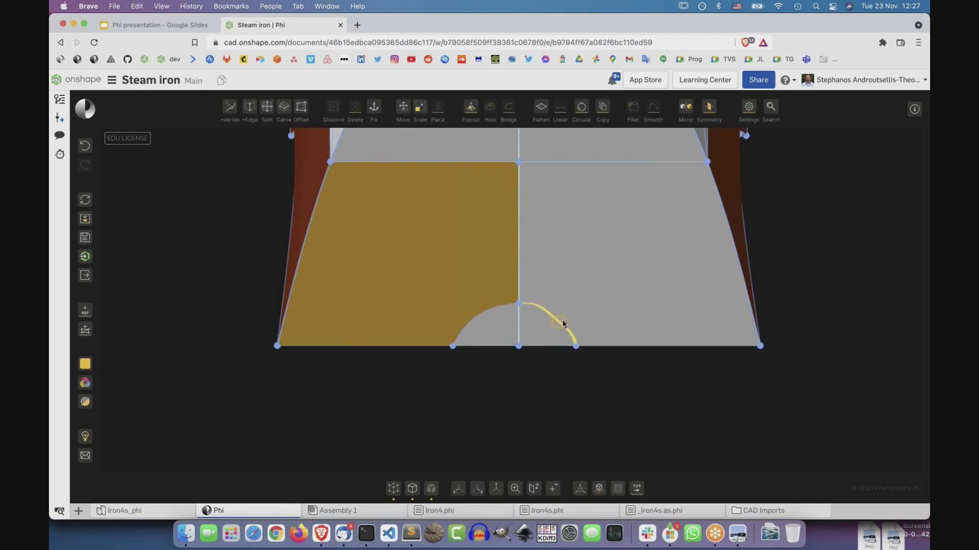
left_click(623, 328)
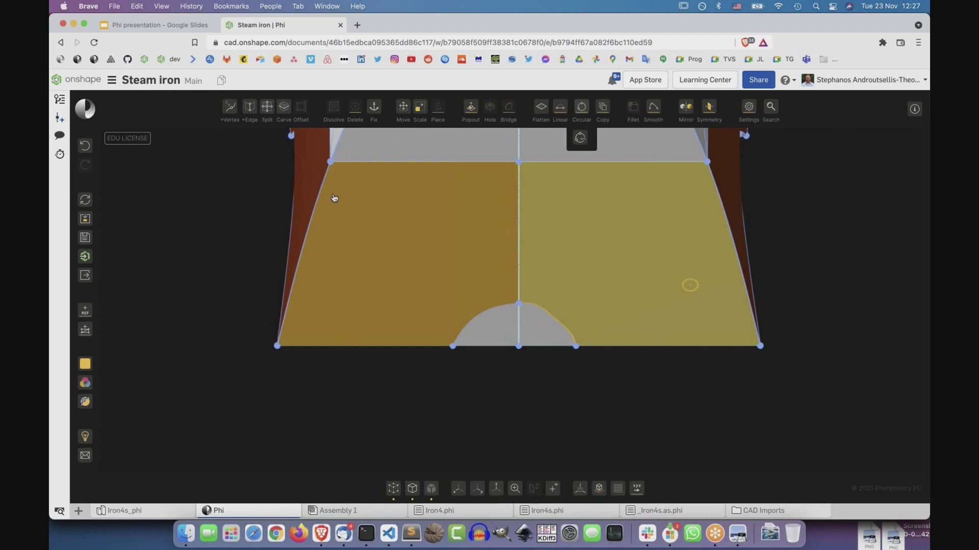
left_click(85, 146)
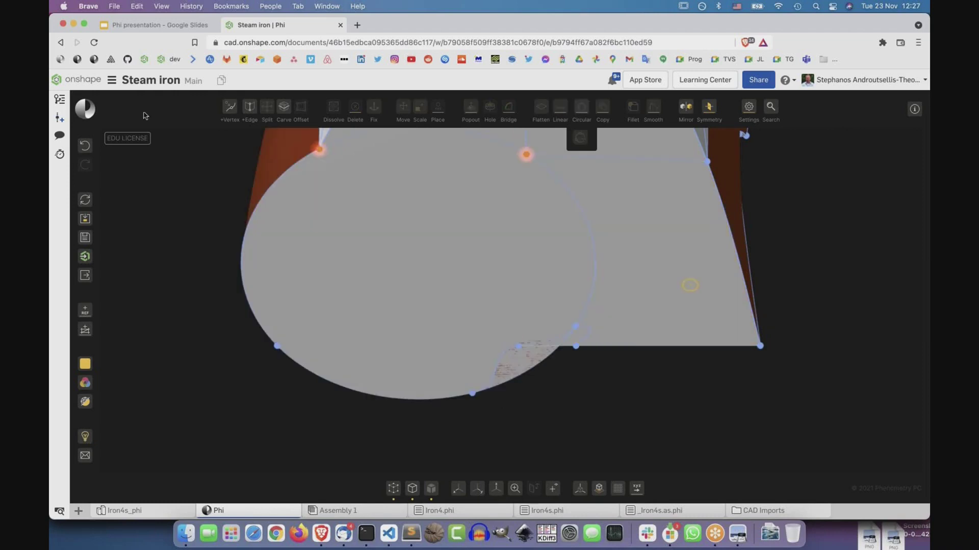
left_click(89, 147)
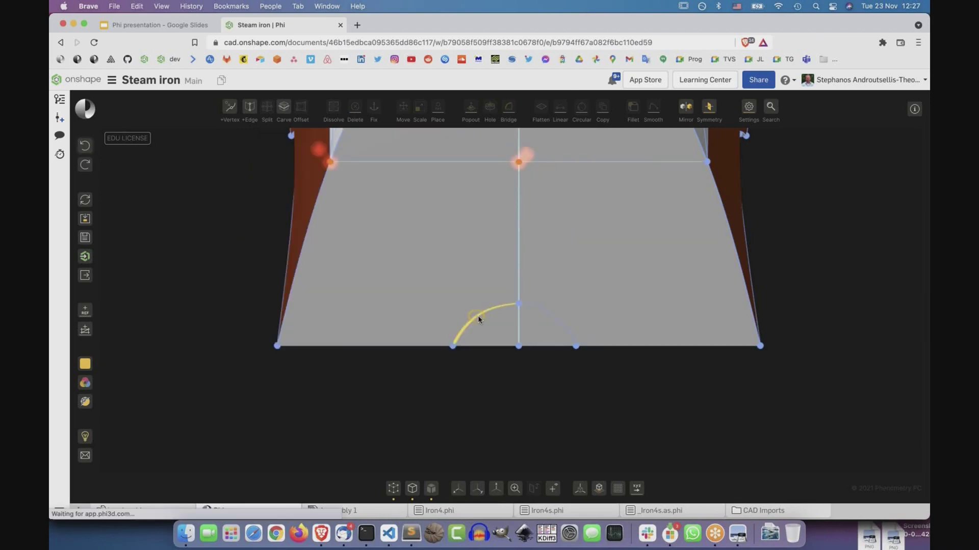
Reselect the arc, make it perfectly circular, and orbit to check the carved rear surface.
left_click(560, 323)
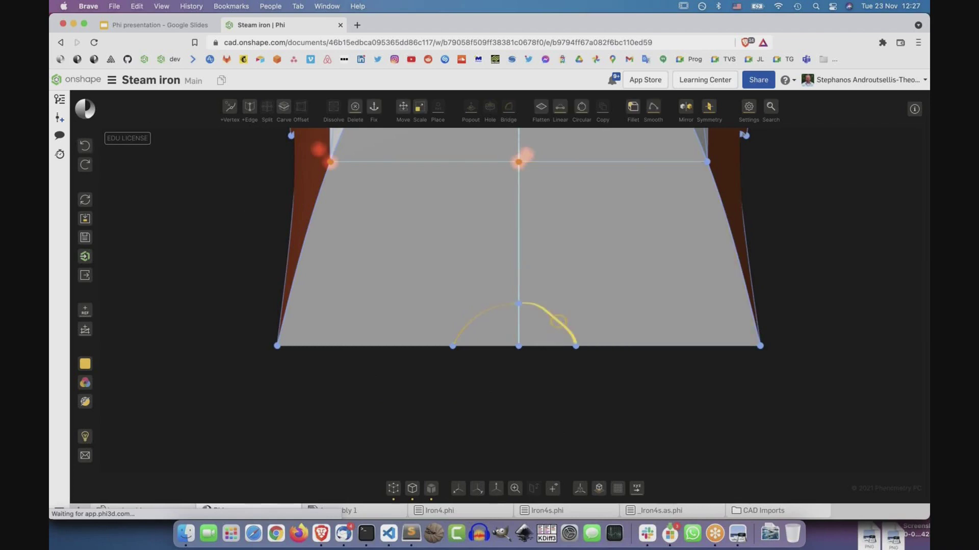
left_click(584, 111)
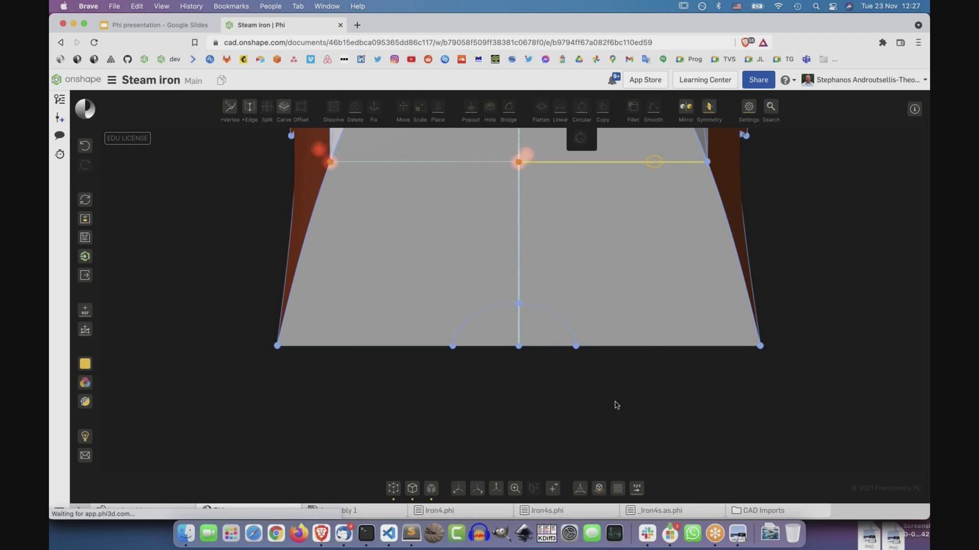
right_click_drag(535, 389, 377, 288)
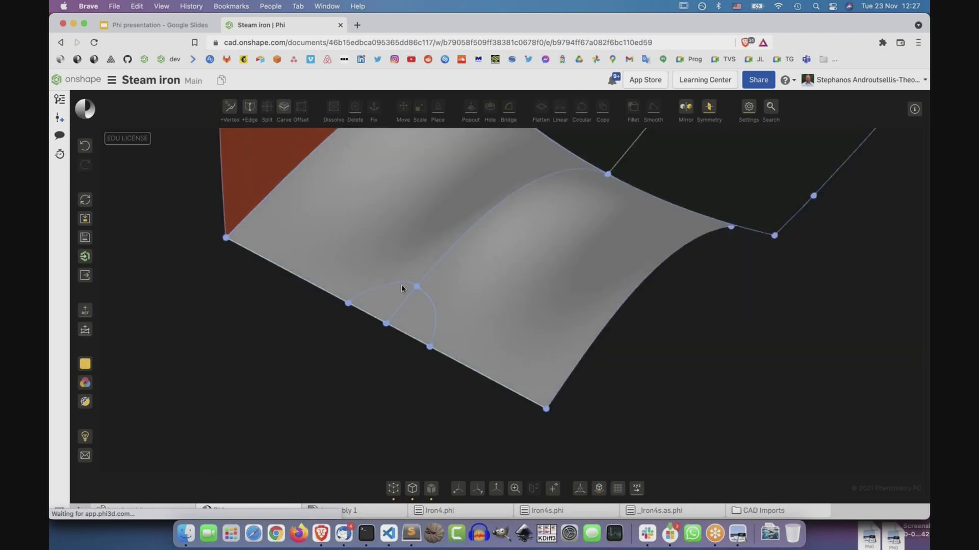
left_click(397, 281)
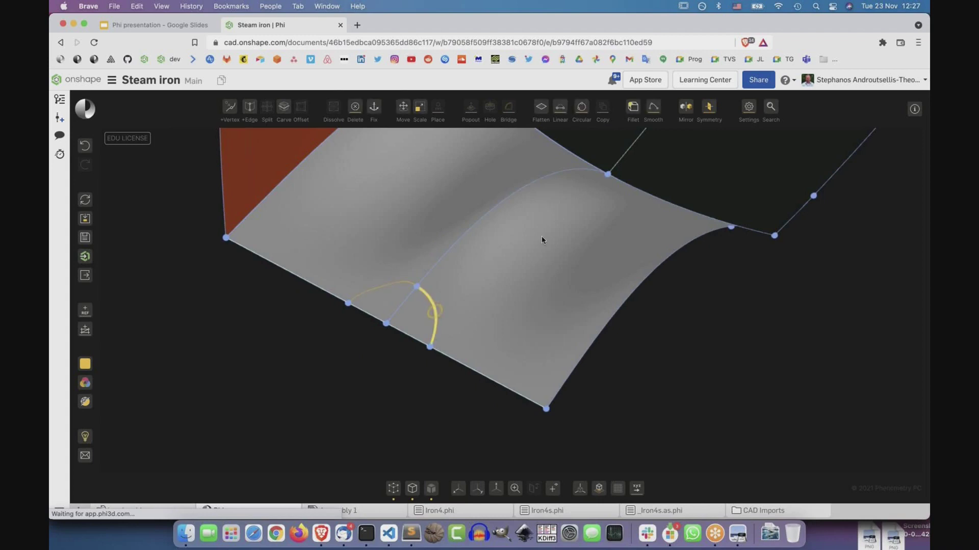
left_click(581, 177)
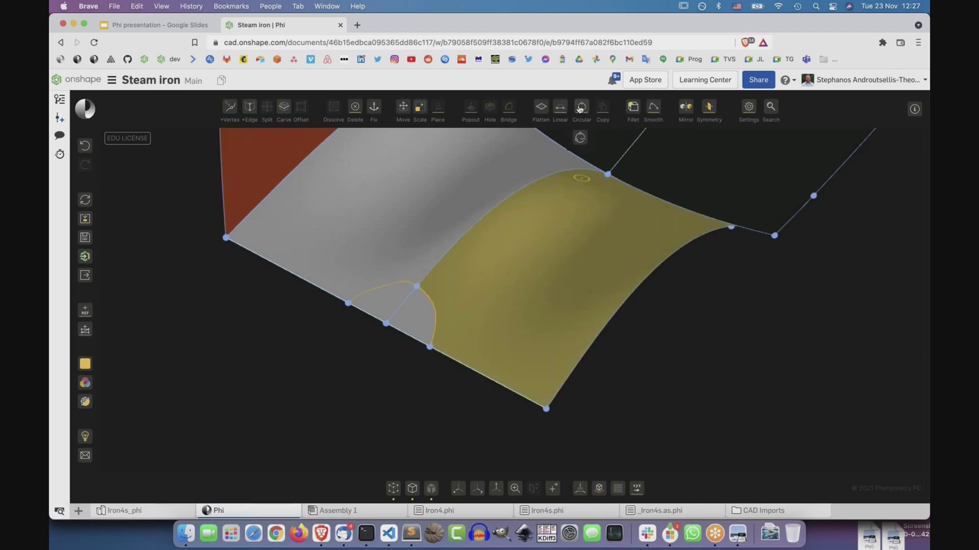
left_click(411, 388)
right_click_drag(423, 373, 497, 333)
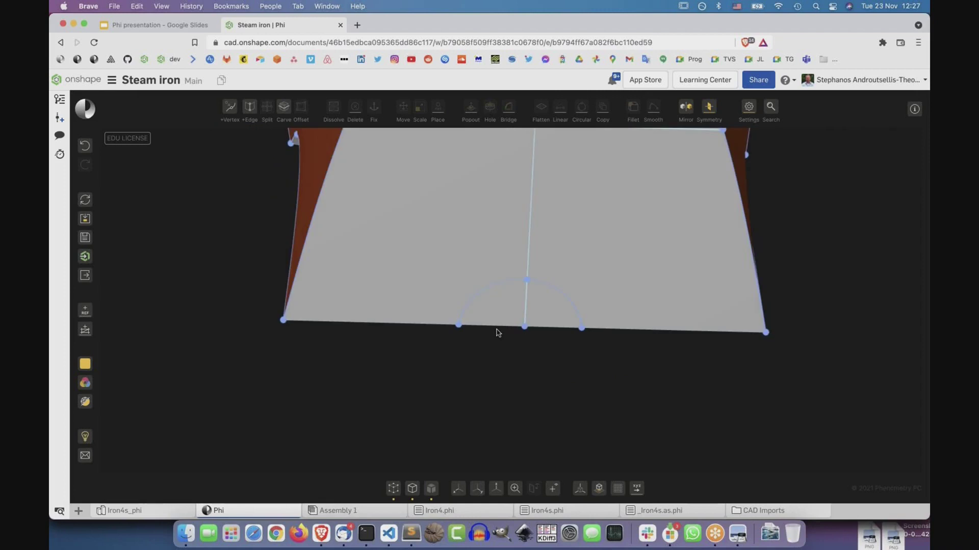
Delete the half-disc face at the rear bottom edge to open the notch.
left_click(500, 326)
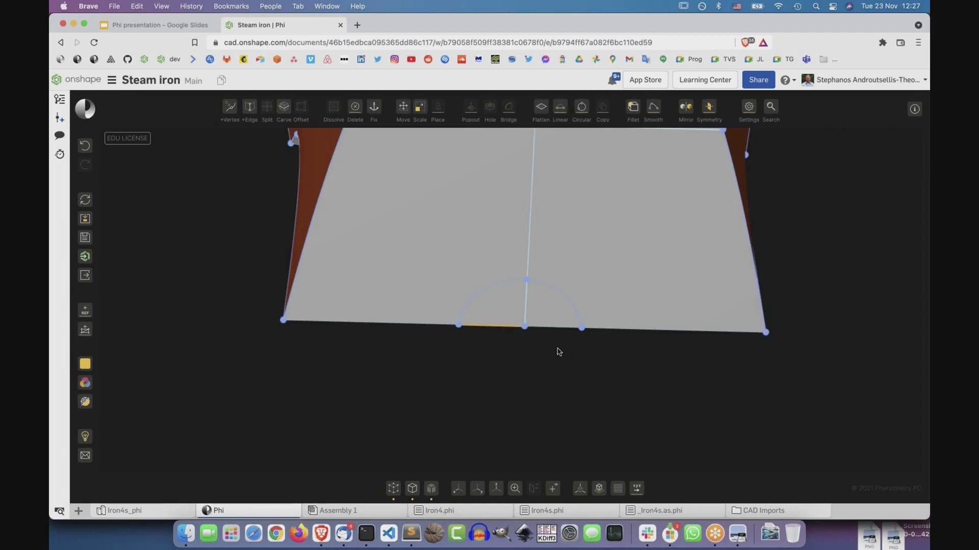
left_click(556, 326)
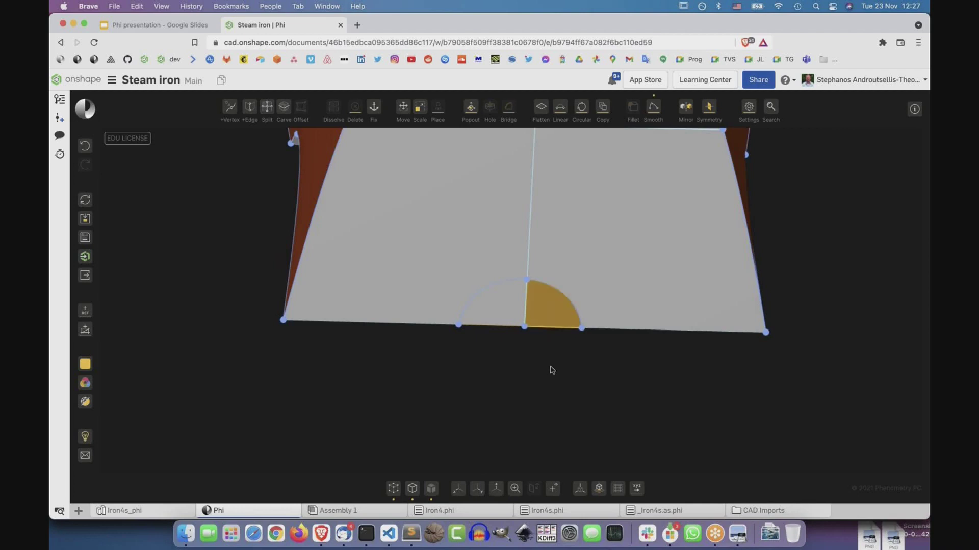
left_click(559, 396)
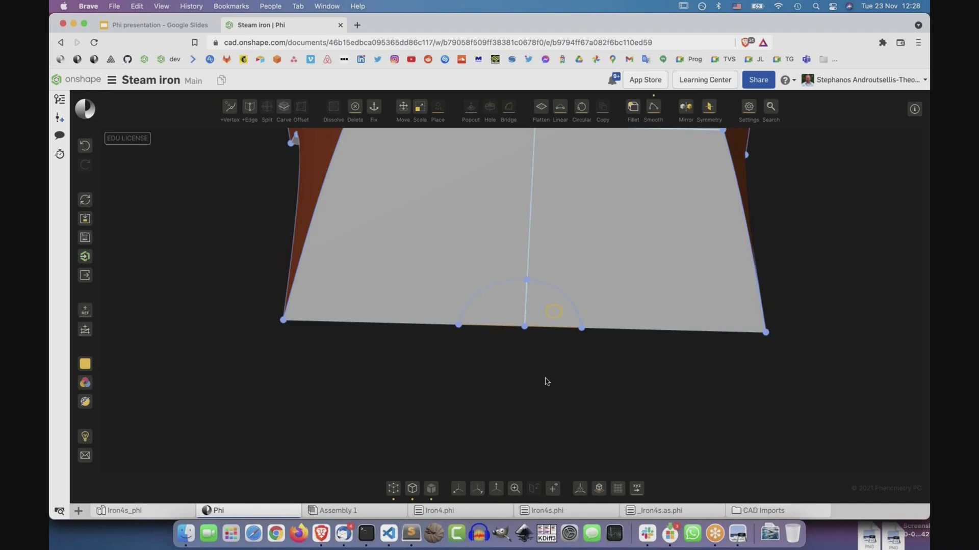
key("Delete")
left_click(524, 326)
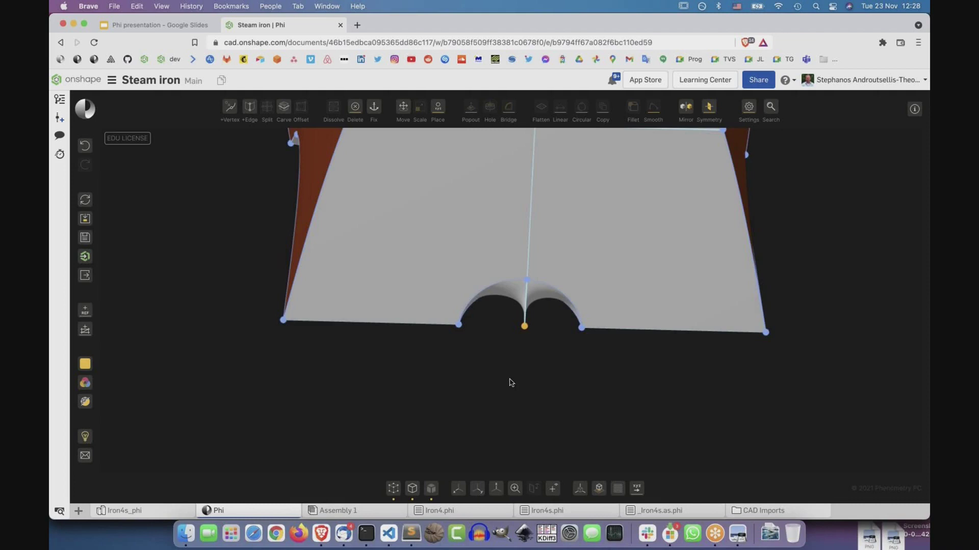
right_click_drag(542, 382, 649, 383)
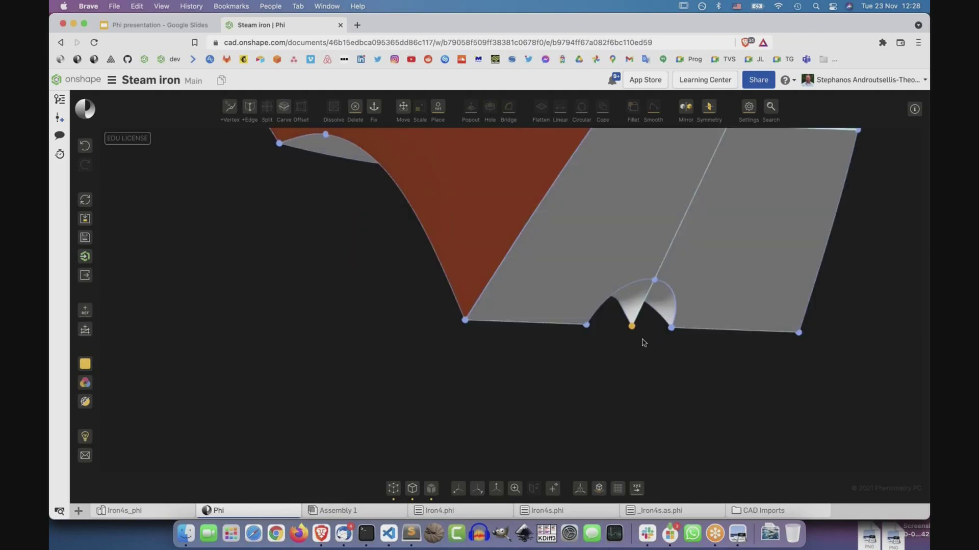
Make the notch edge circular, confirm it, and orbit to view the notch from below.
left_click(641, 304)
left_click(583, 108)
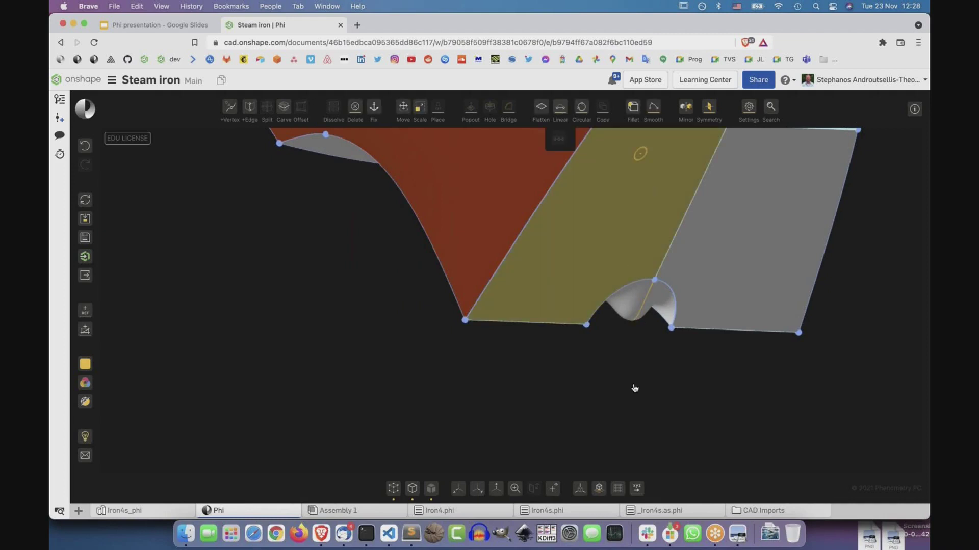
left_click(582, 395)
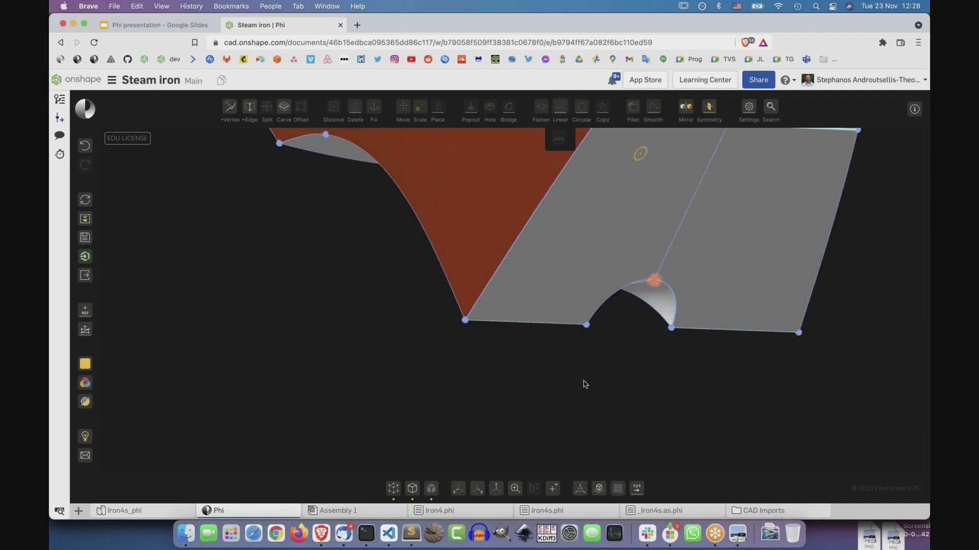
right_click_drag(583, 384, 640, 234)
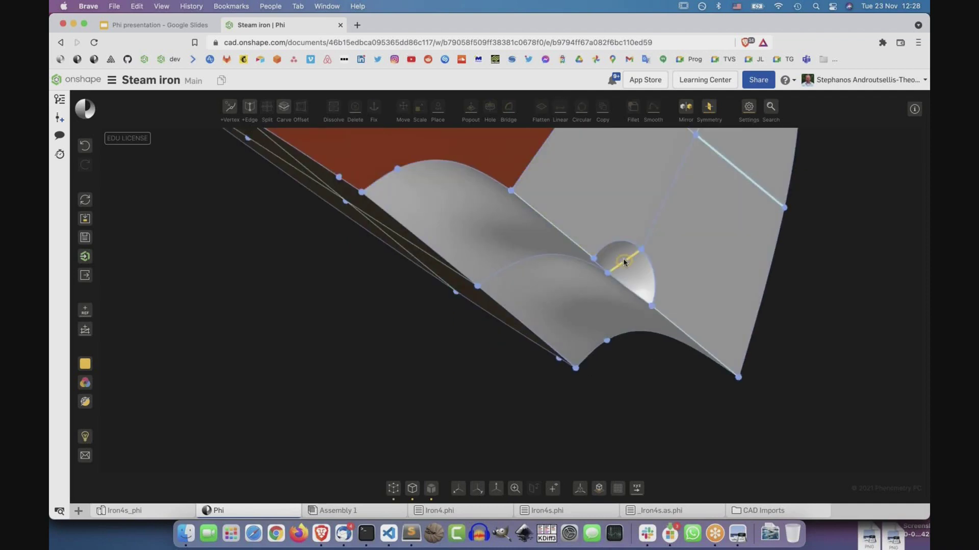
left_click(640, 406)
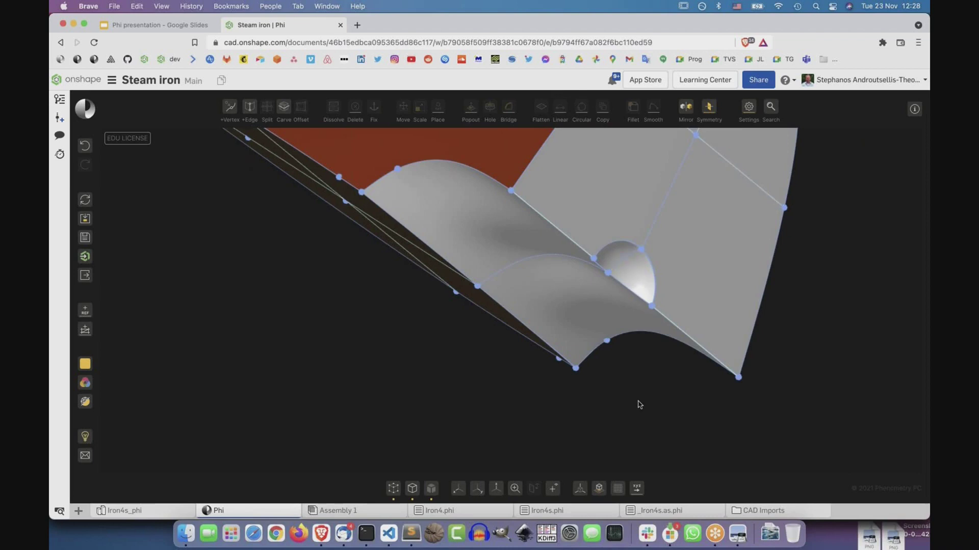
key("ctrl+space")
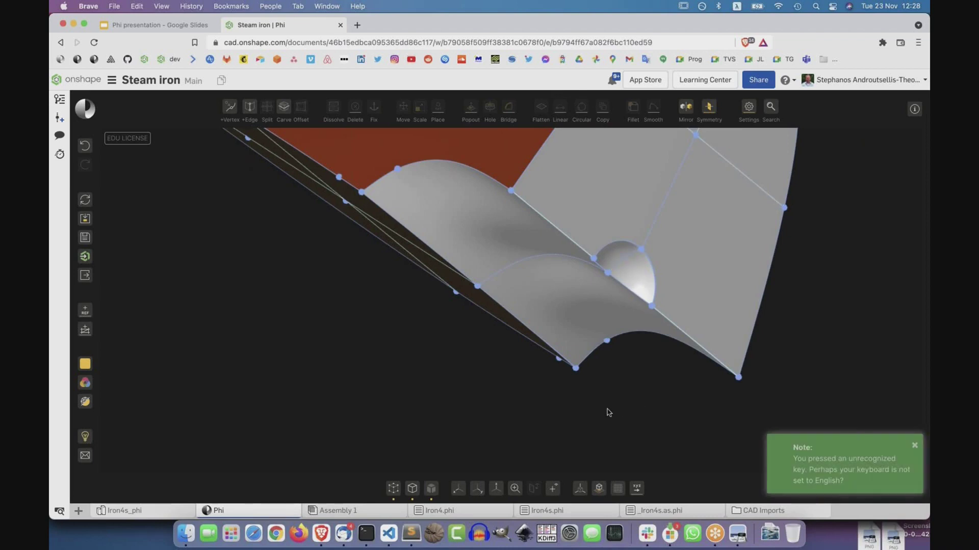
key("ctrl+z")
key("ctrl+z")
key("ctrl+z")
right_click_drag(619, 429, 458, 421)
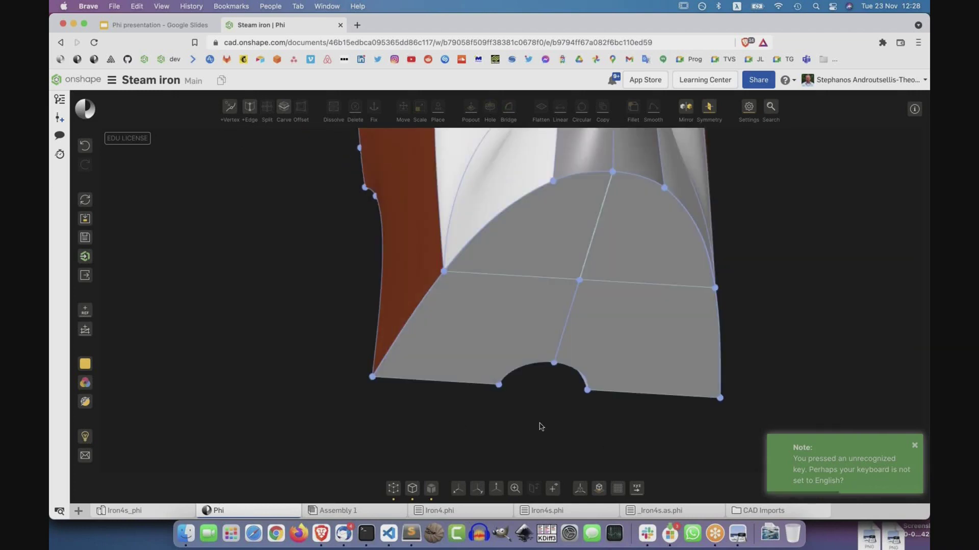
Box-select the semicircular notch and shift it sideways along the rear face with Move (M).
right_click_drag(535, 426, 590, 376)
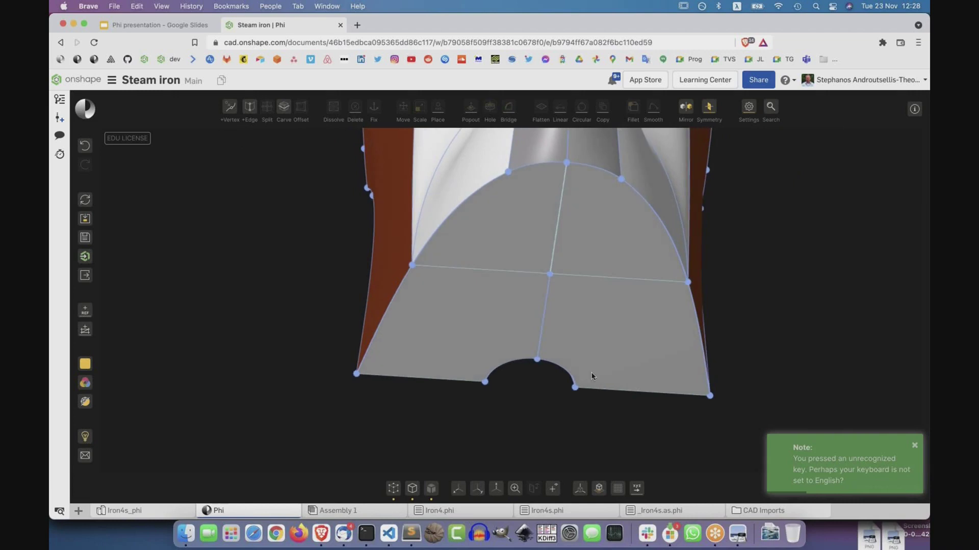
left_click_drag(599, 348, 463, 453)
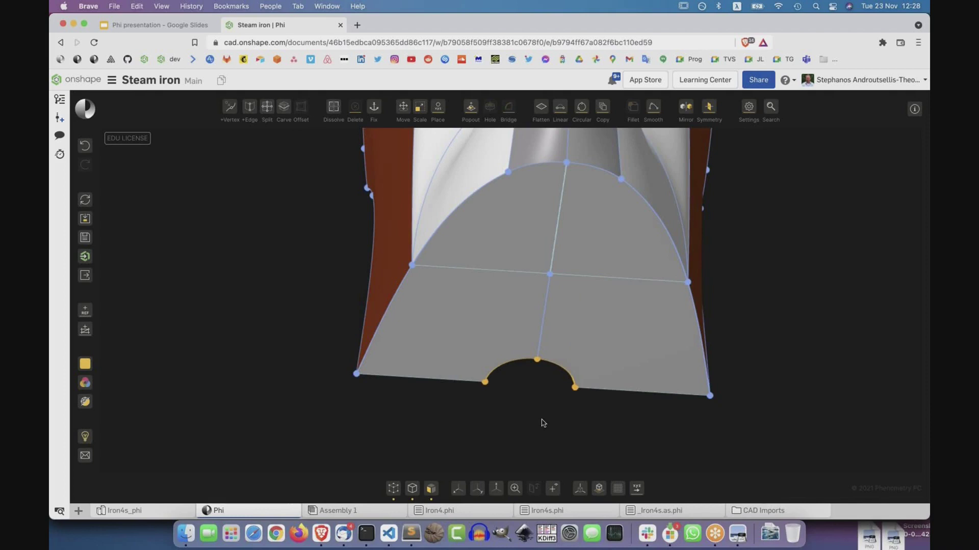
key("alt+s")
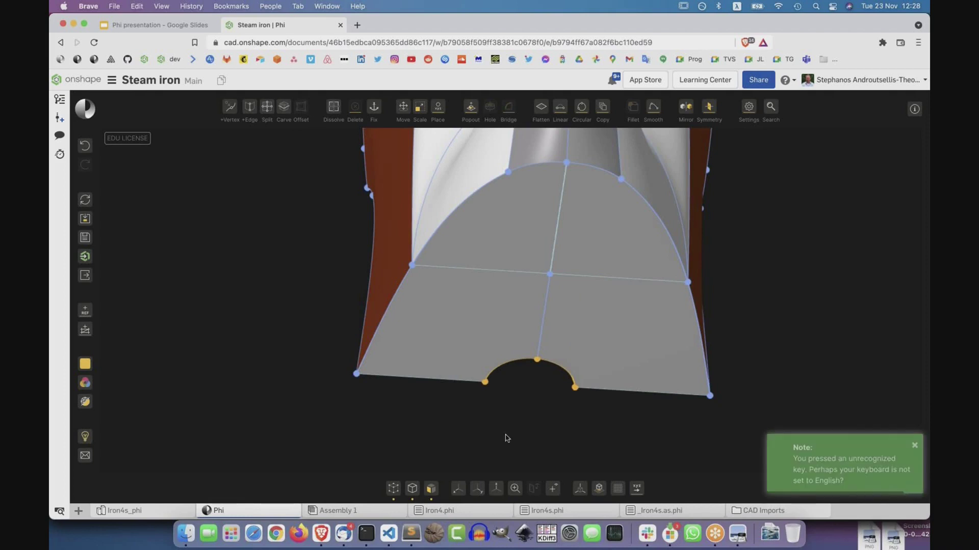
key("ctrl+space")
left_click(517, 425)
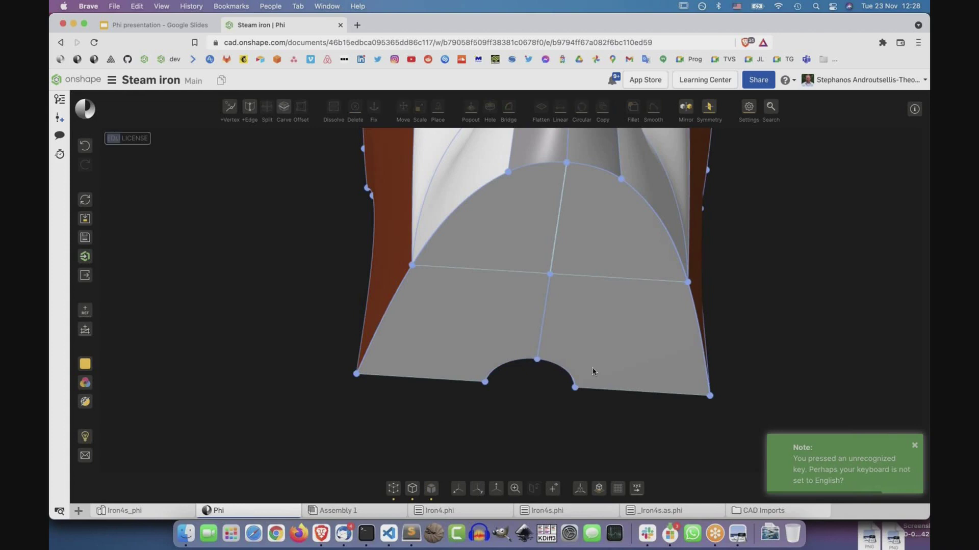
key("ctrl+z")
left_click_drag(603, 338, 518, 433)
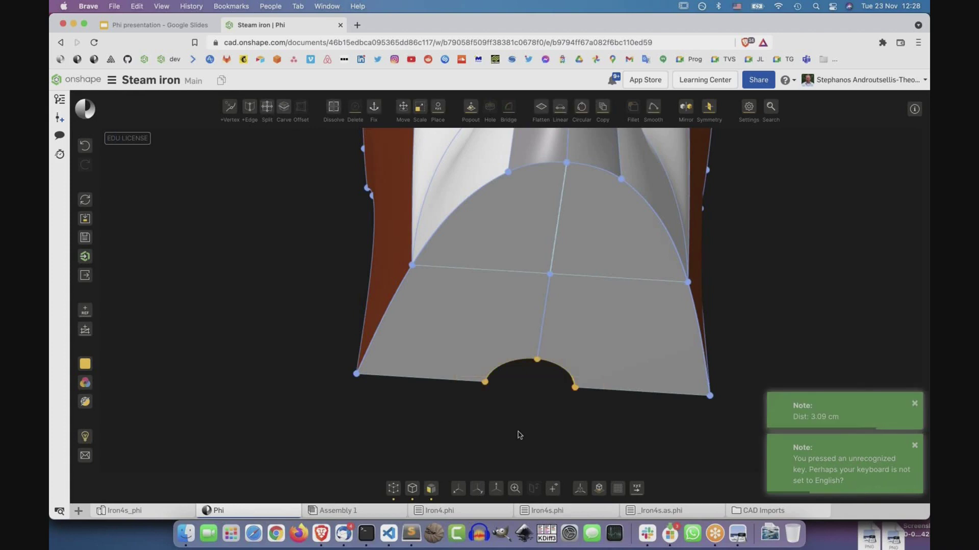
key("m")
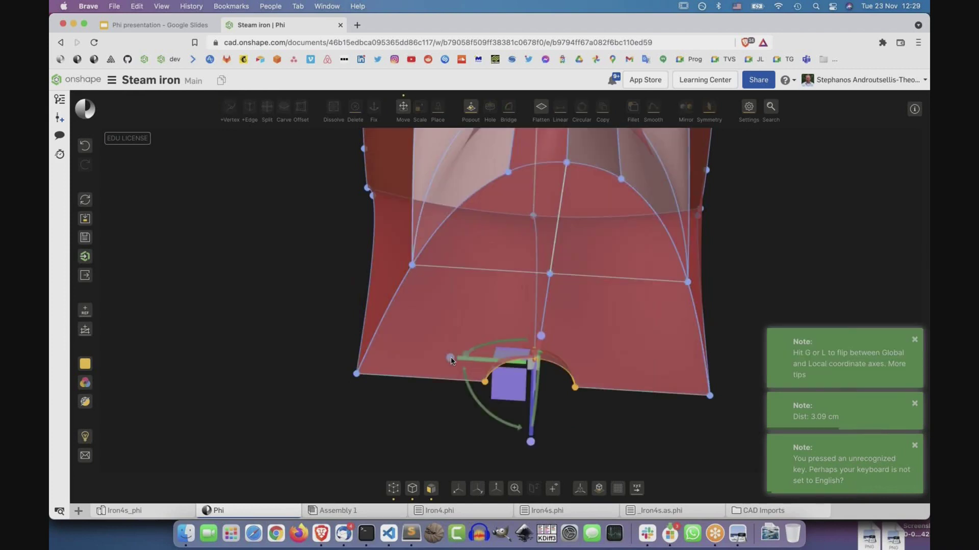
left_click_drag(488, 364, 446, 371)
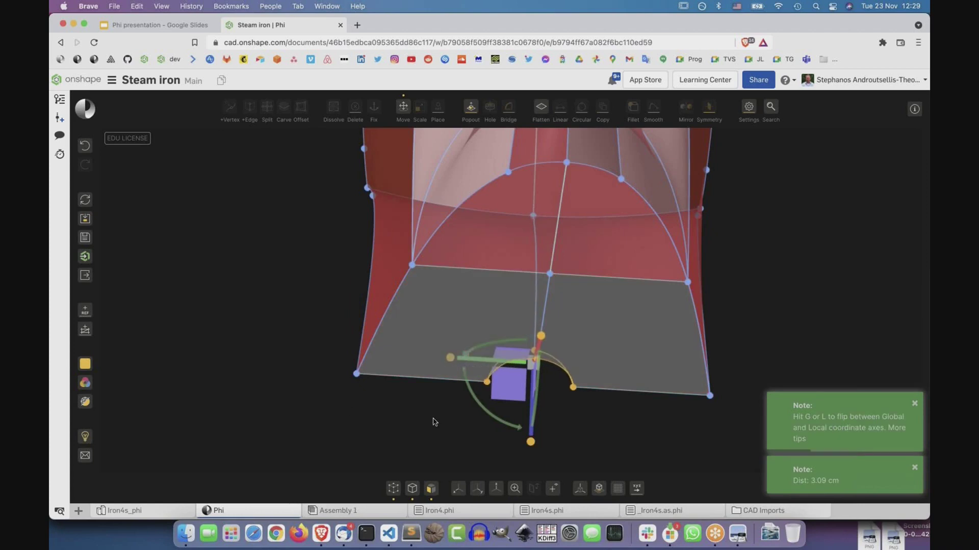
left_click(348, 409)
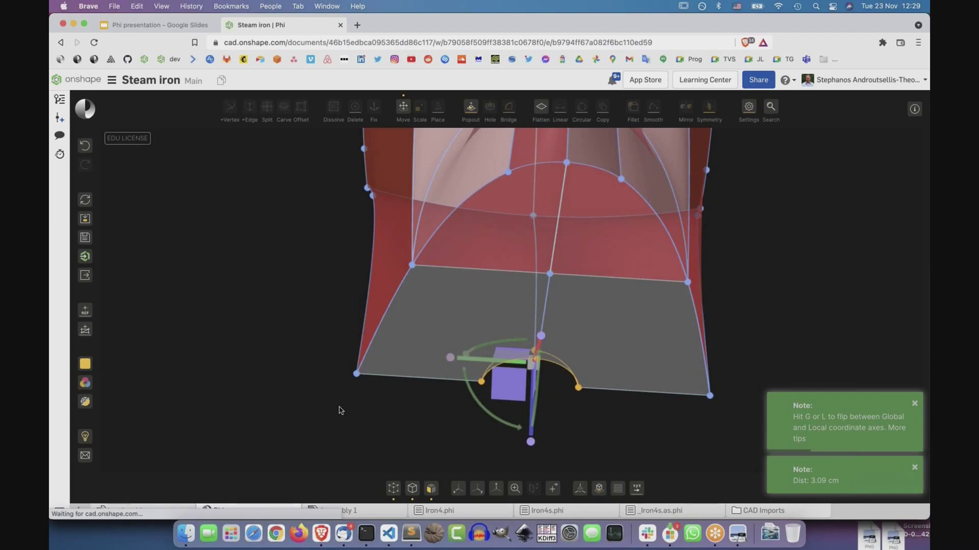
right_click_drag(265, 367, 317, 400)
Export the iron with Send to Onshape and switch to the resulting Iron4s_phi Part Studio.
scroll(566, 413, "down", 3)
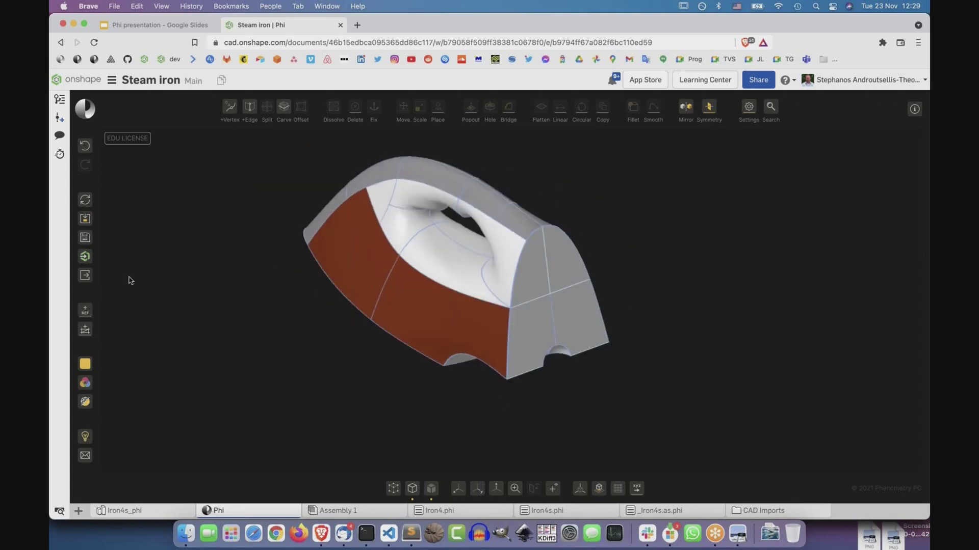
left_click(85, 257)
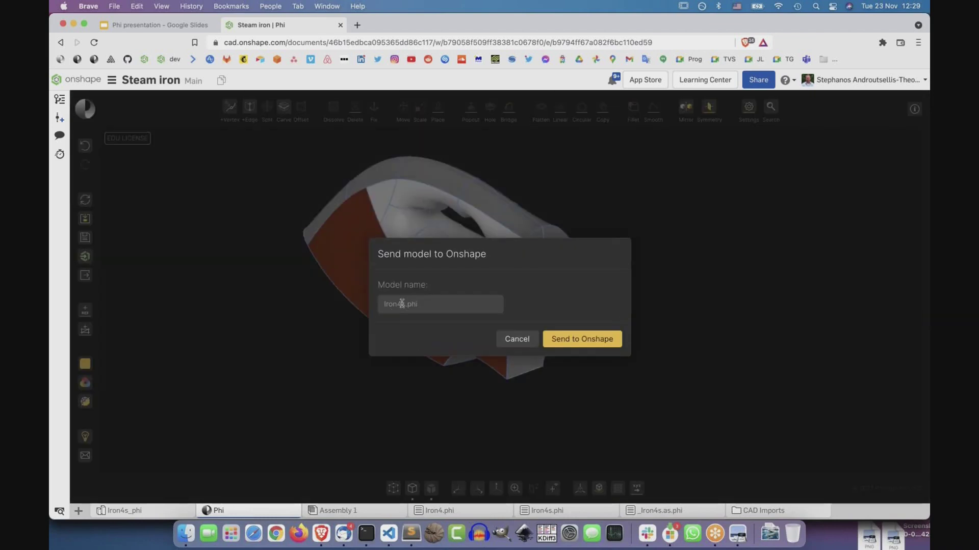
left_click(580, 338)
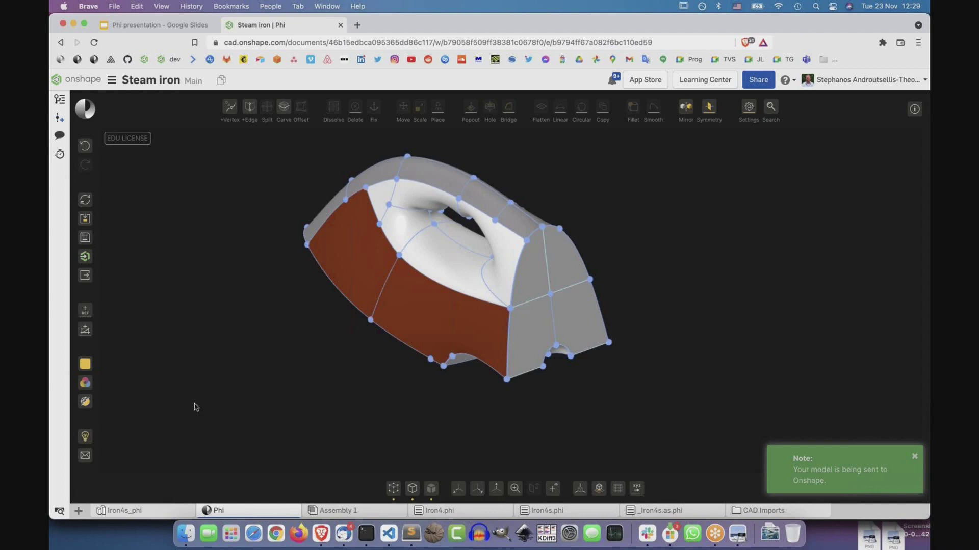
left_click(130, 512)
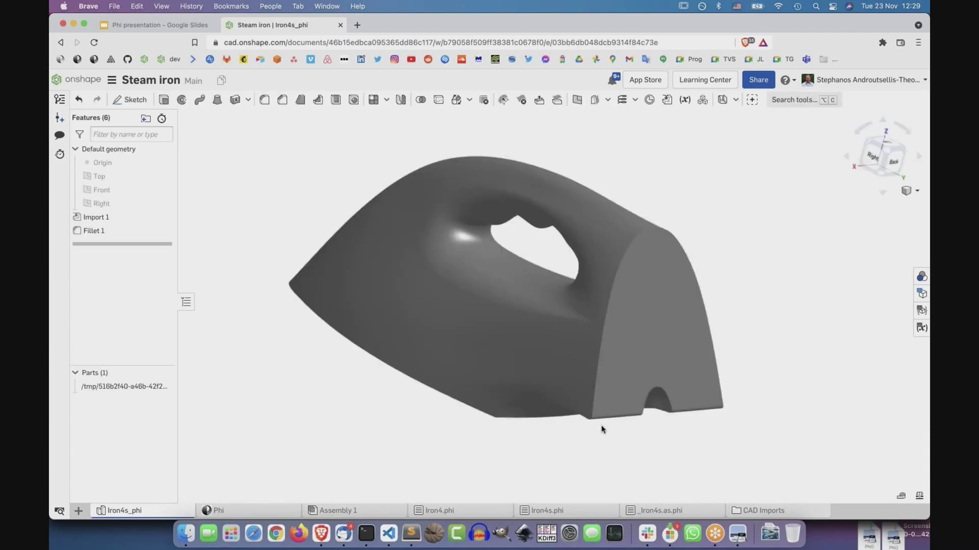
Orbit the imported grey iron part to inspect its side and rear notch.
right_click_drag(554, 426, 601, 386)
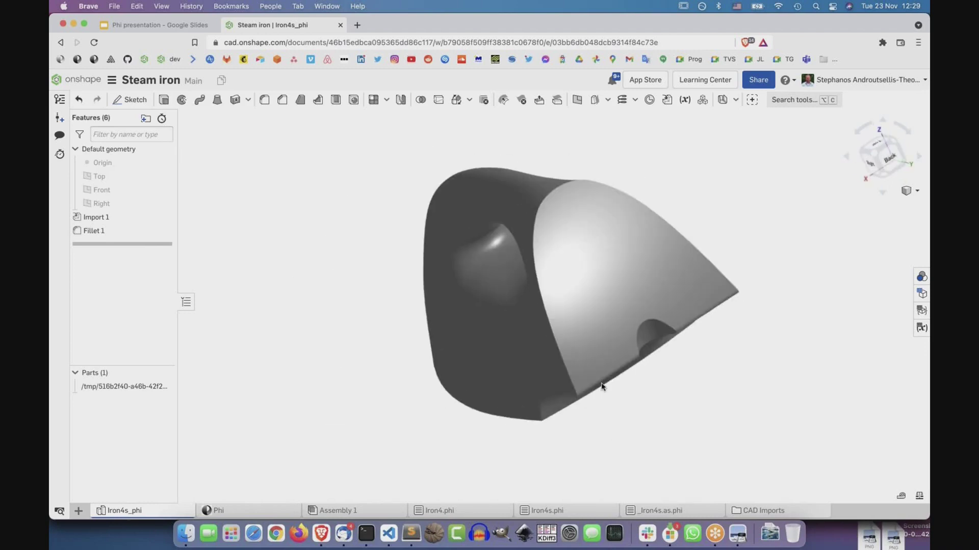
left_click(625, 362)
right_click_drag(701, 401, 672, 408)
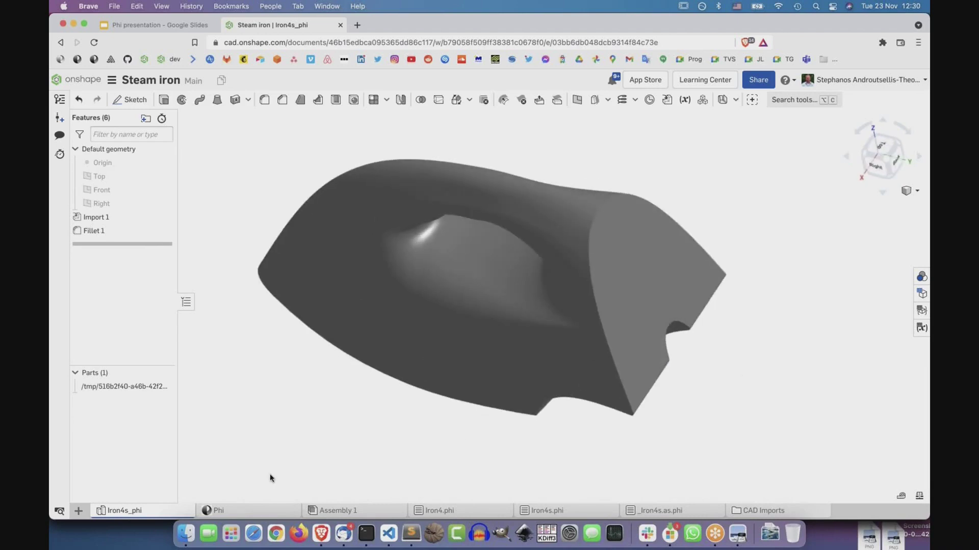
Go back to Phi, then reload the Iron4s_phi Part Studio.
mouse_move(260, 505)
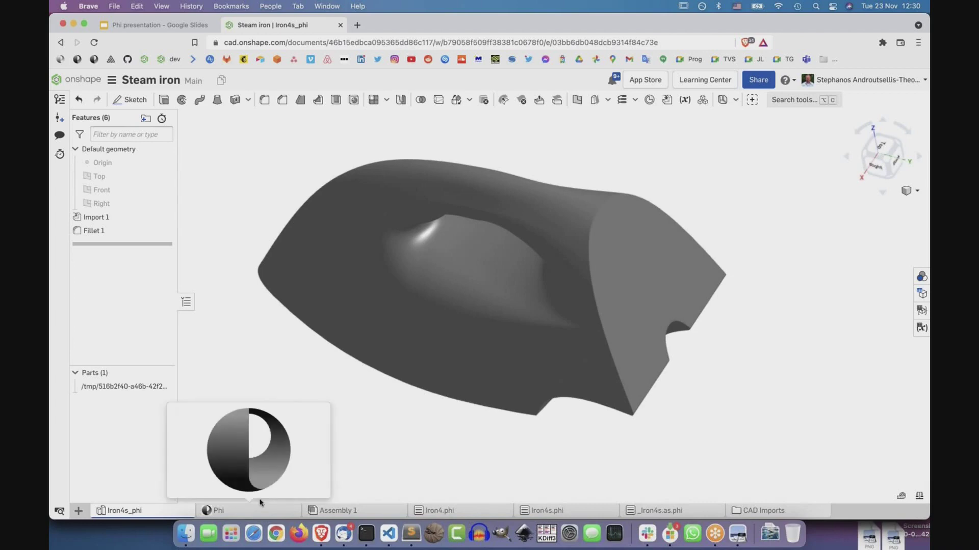
left_click(259, 505)
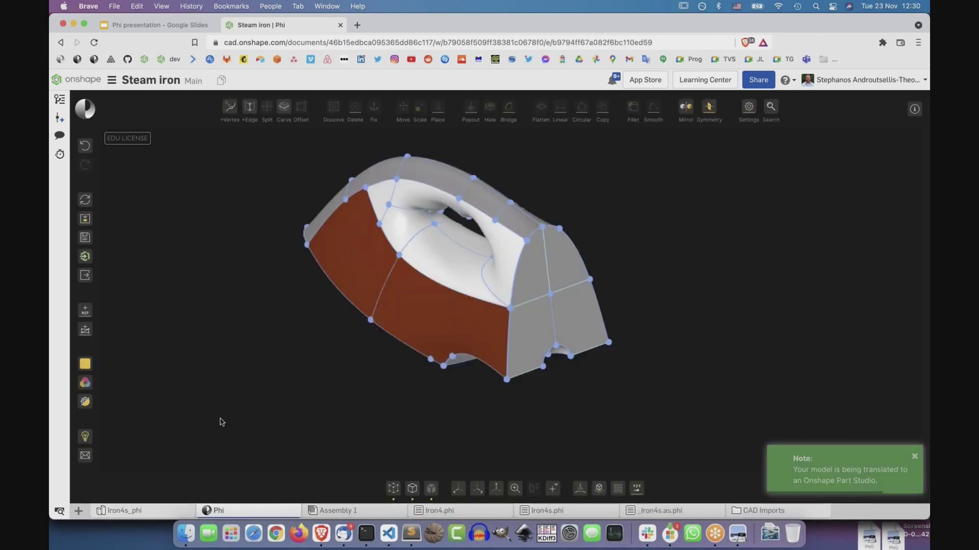
left_click(144, 510)
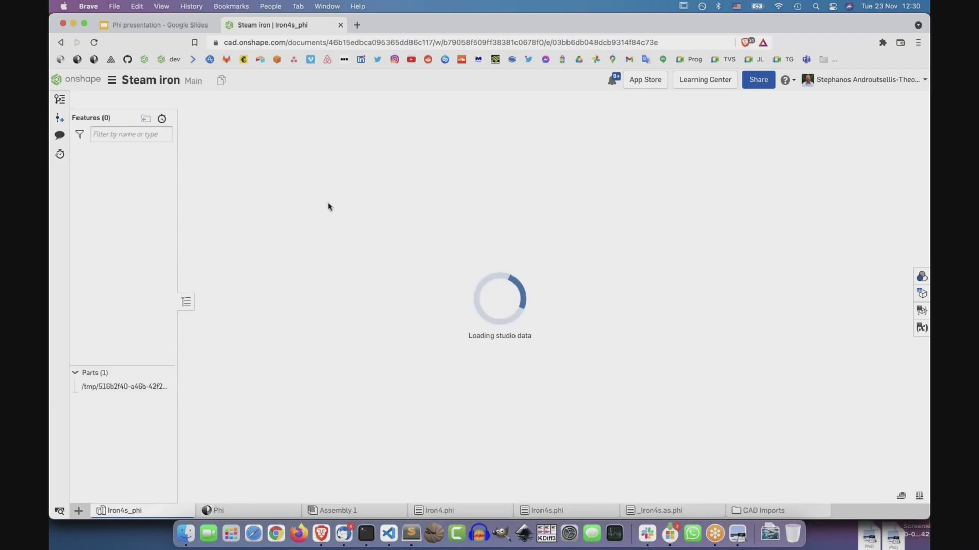
Return to the Phi slide deck and advance to the 'What some of our users are working on' slide.
left_click(162, 26)
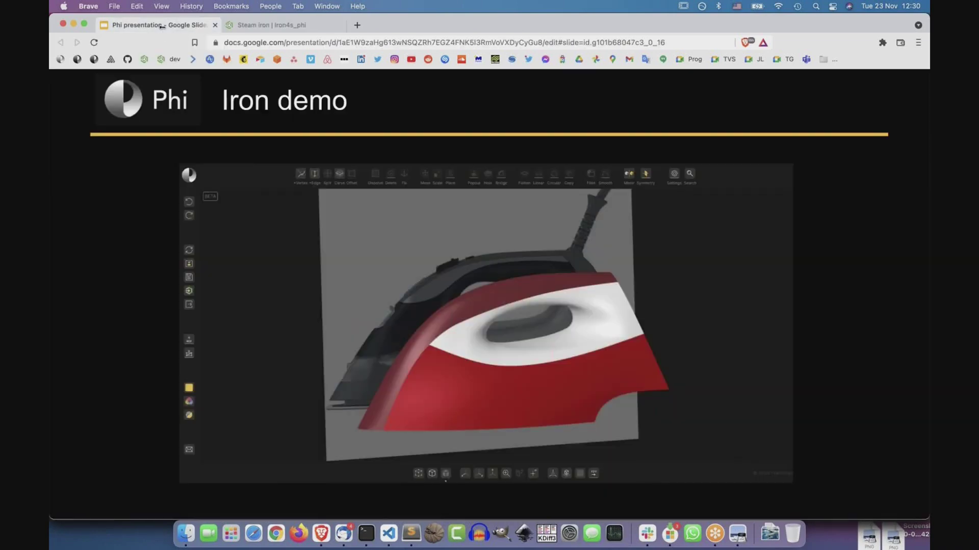
left_click(827, 343)
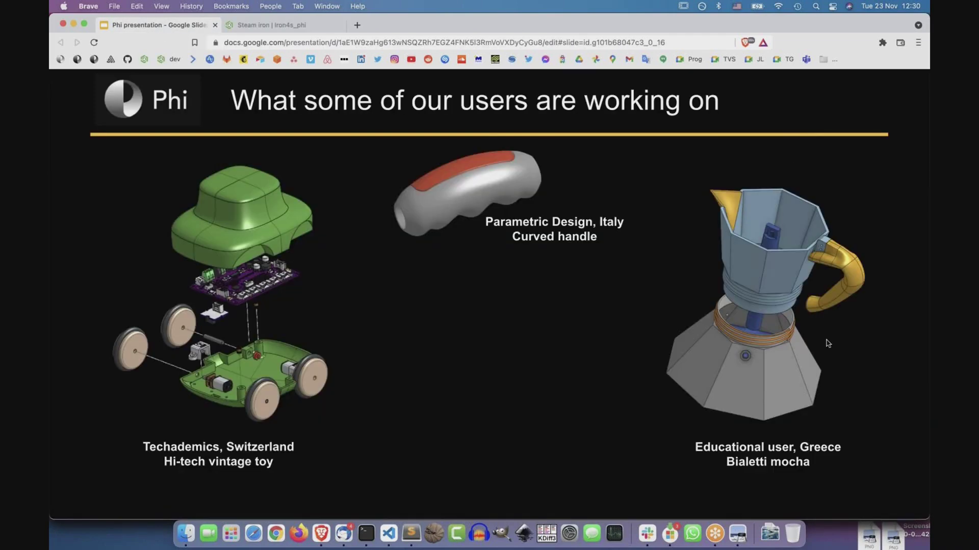
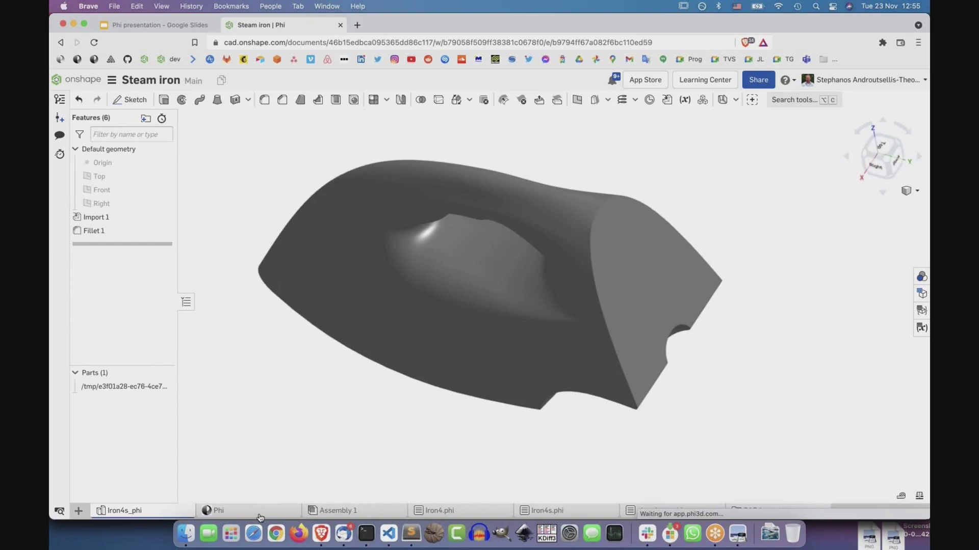
Leave the Steam iron Part Studio and switch to the Phi tab.
left_click(260, 515)
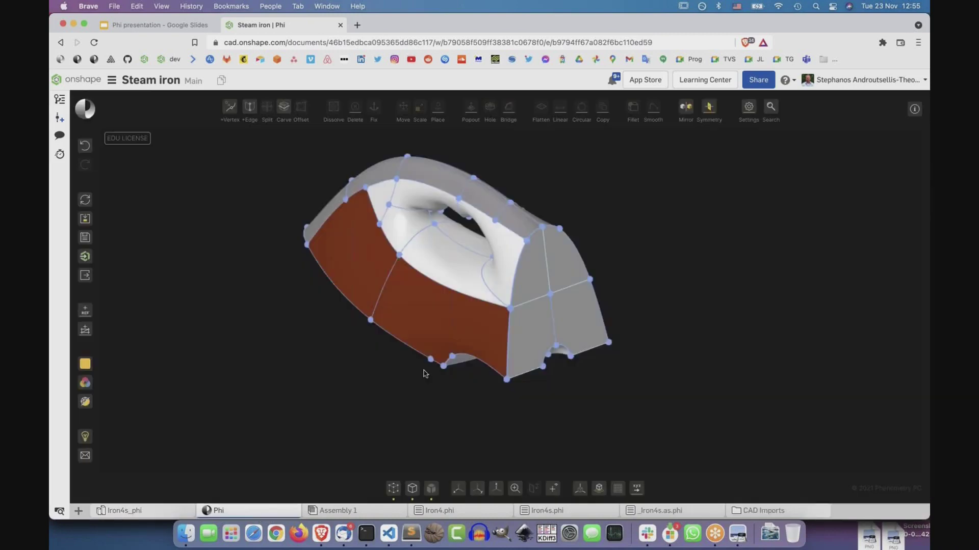
Measure the distance between two rear-face corner vertices, 12.11 cm, without changing it.
left_click_drag(413, 333, 443, 385)
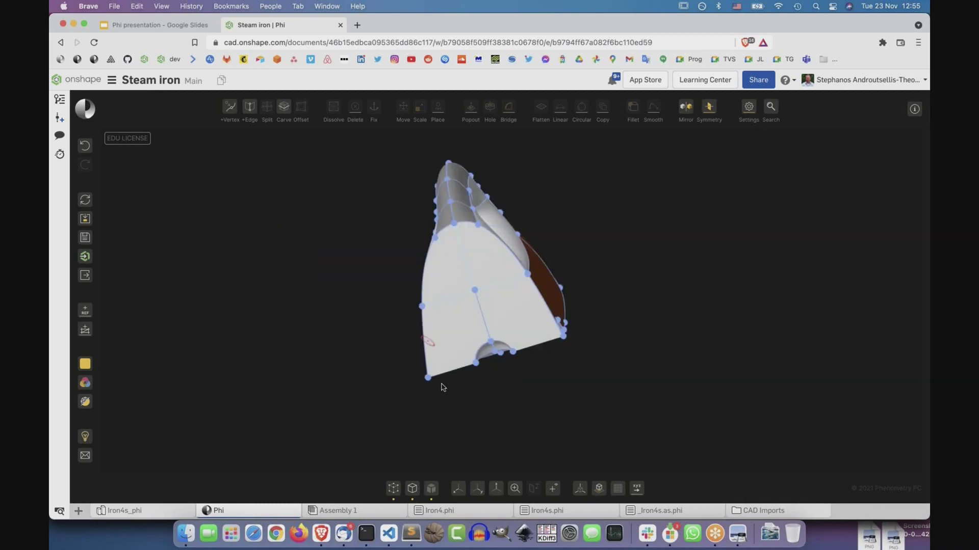
left_click(428, 379)
left_click(563, 338, "shift")
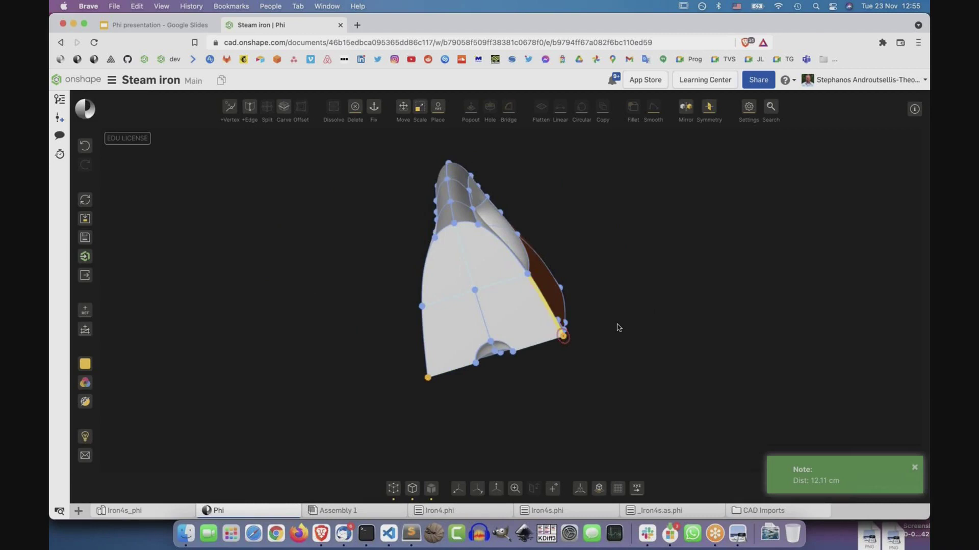
key("s")
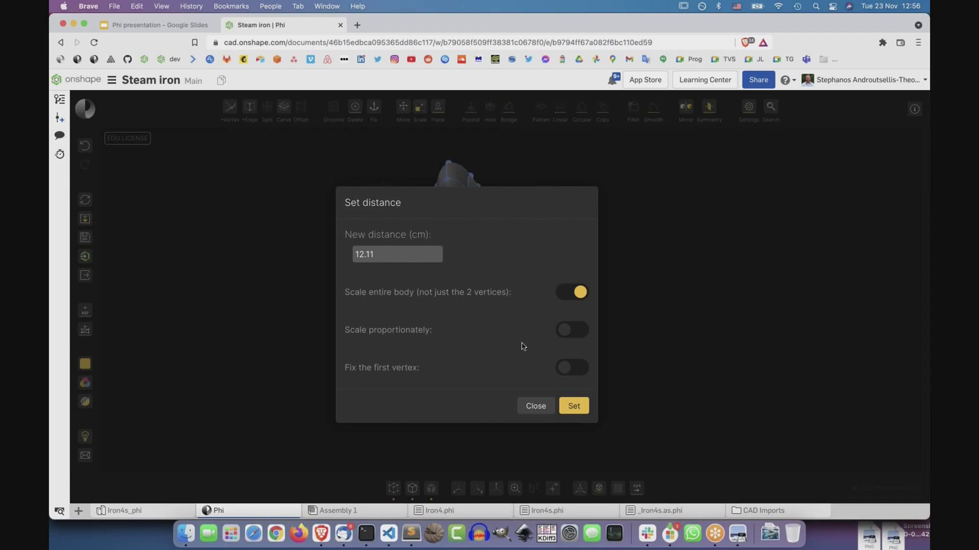
left_click(535, 406)
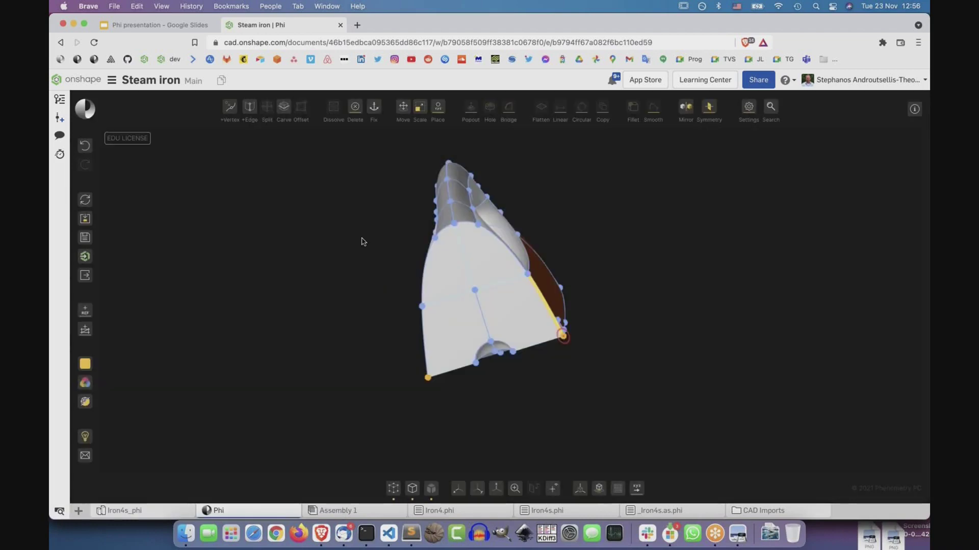
Try picking rear-face panels and edges, then select the whole iron with Ctrl+A from a side view.
left_click(460, 319)
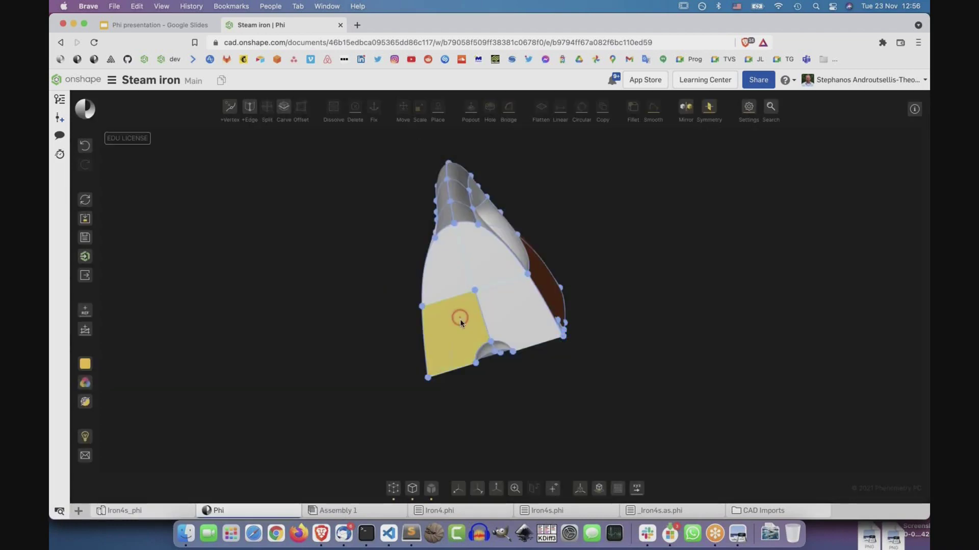
left_click(447, 186)
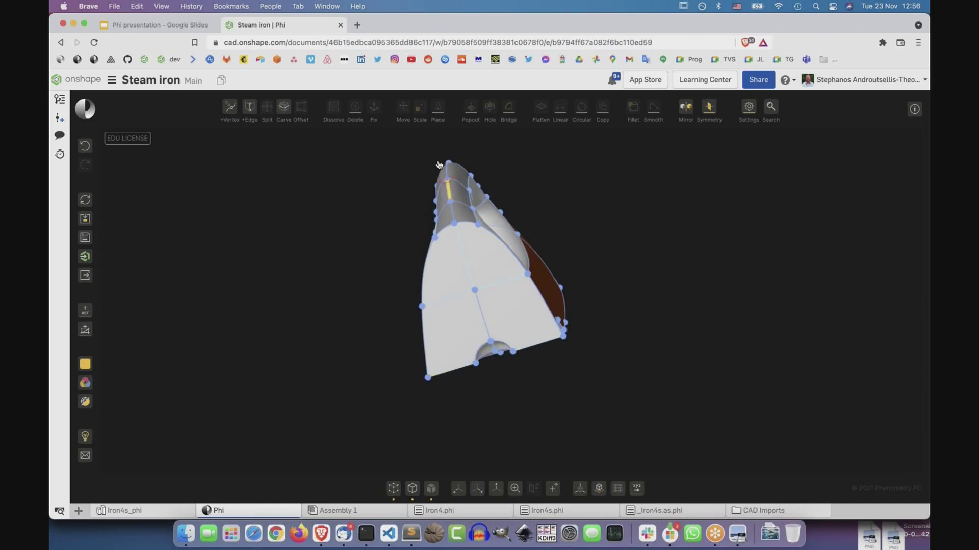
left_click(462, 251)
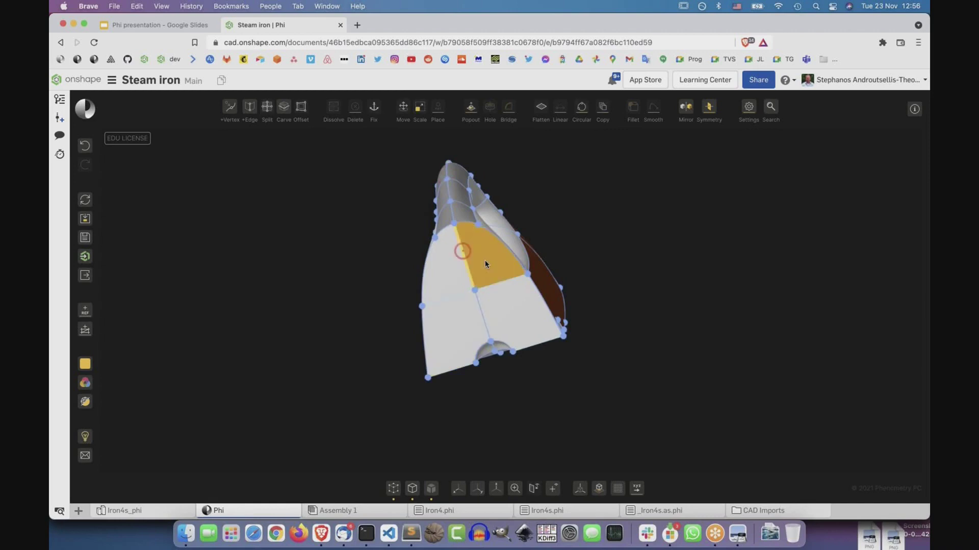
left_click(453, 267)
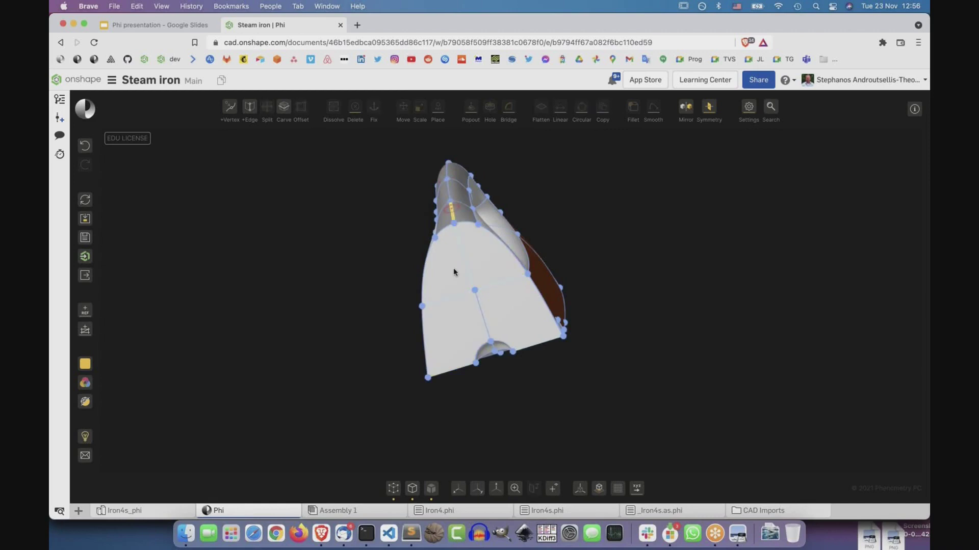
left_click(442, 242)
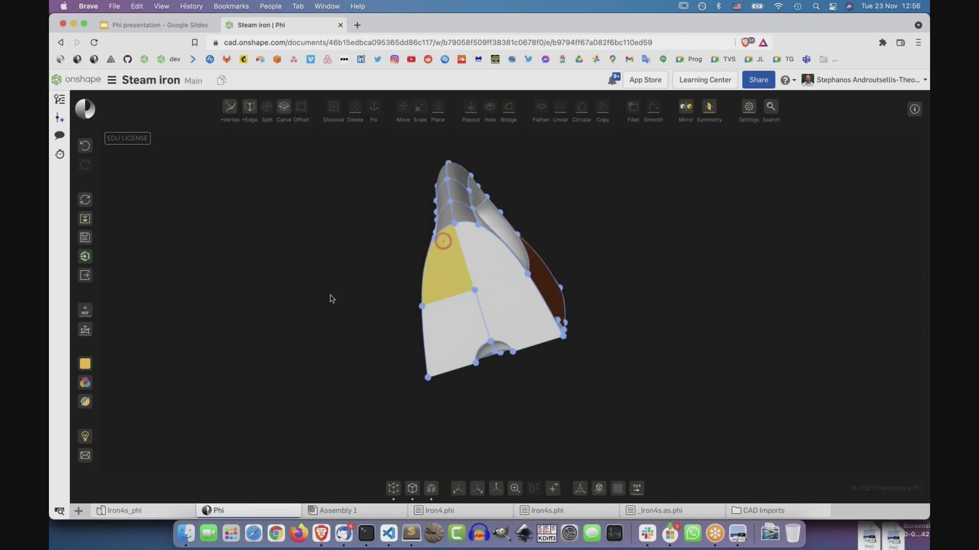
left_click_drag(330, 298, 586, 208)
left_click(586, 208)
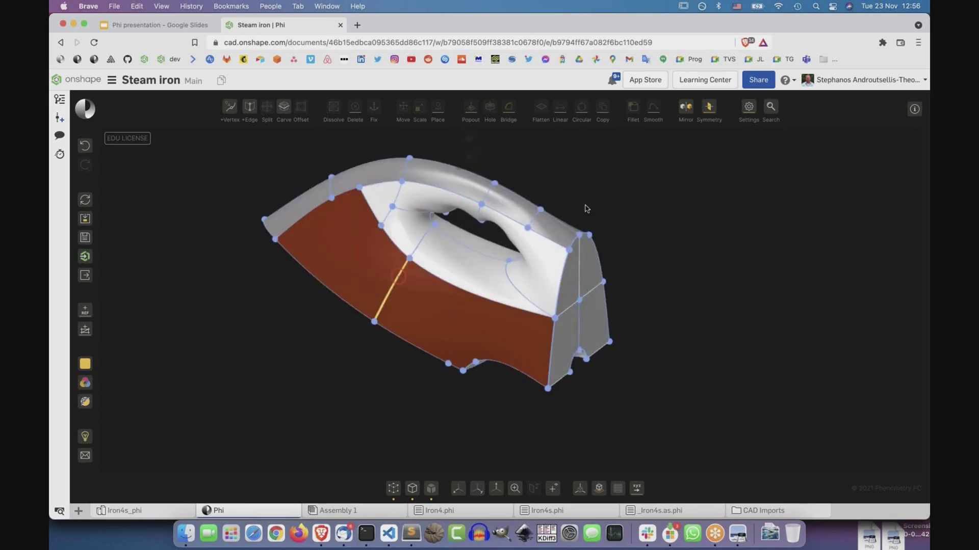
left_click(442, 279)
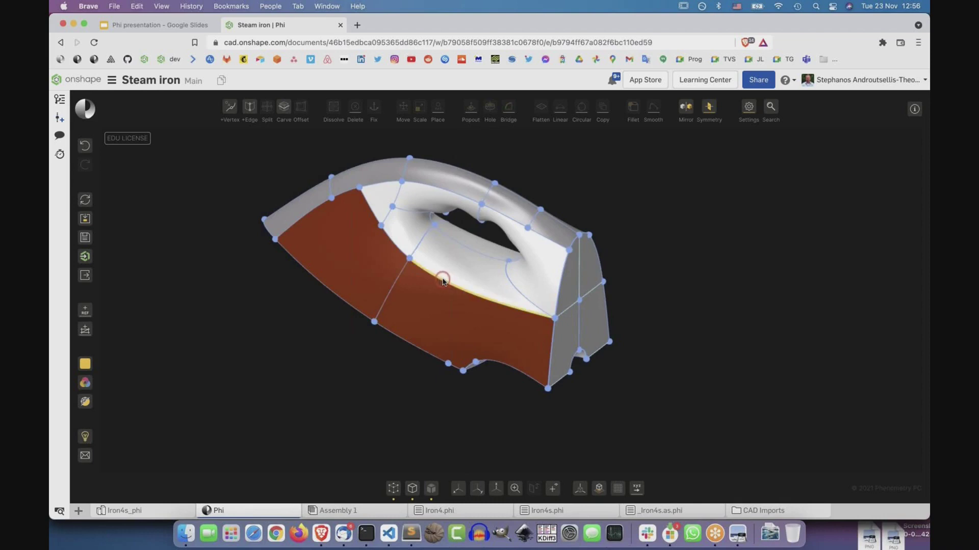
key("ctrl+a")
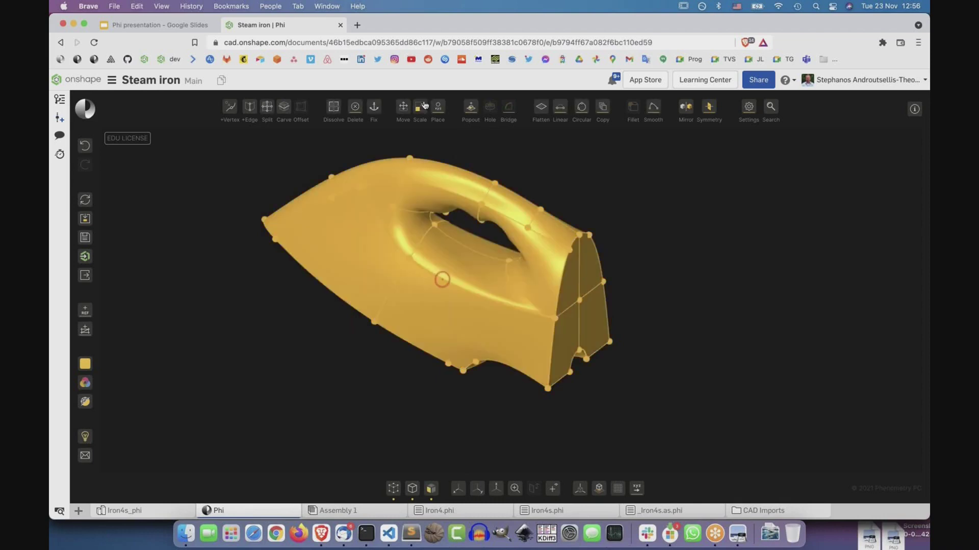
left_click(421, 111)
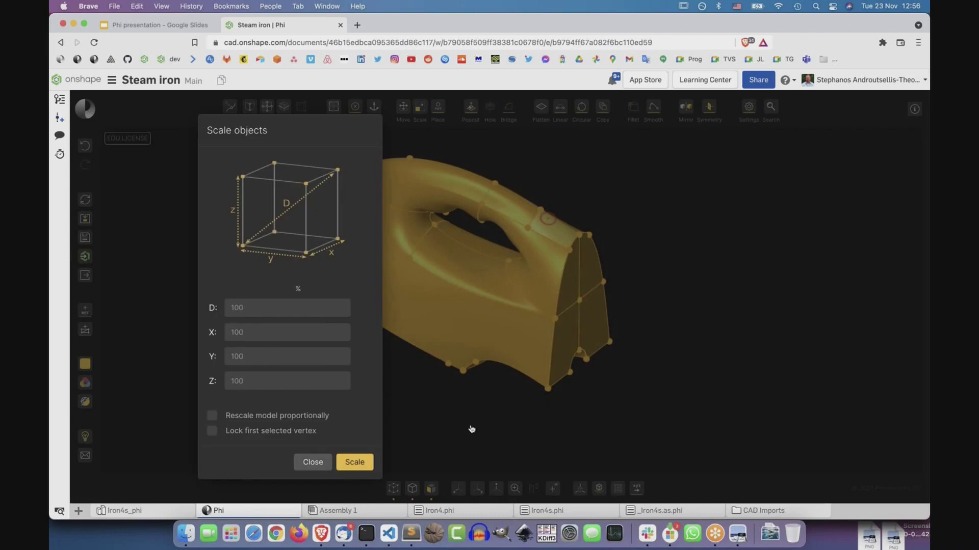
key("Escape")
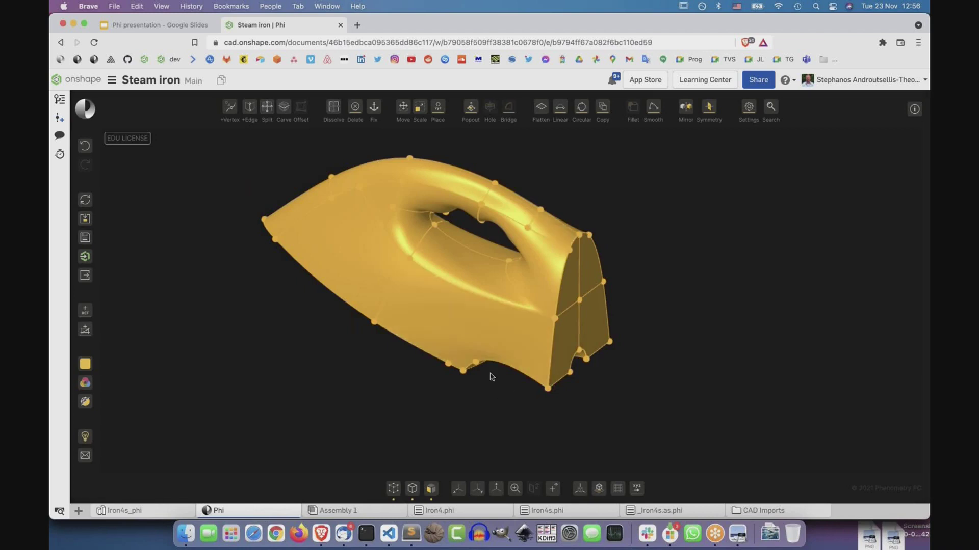
left_click(461, 337)
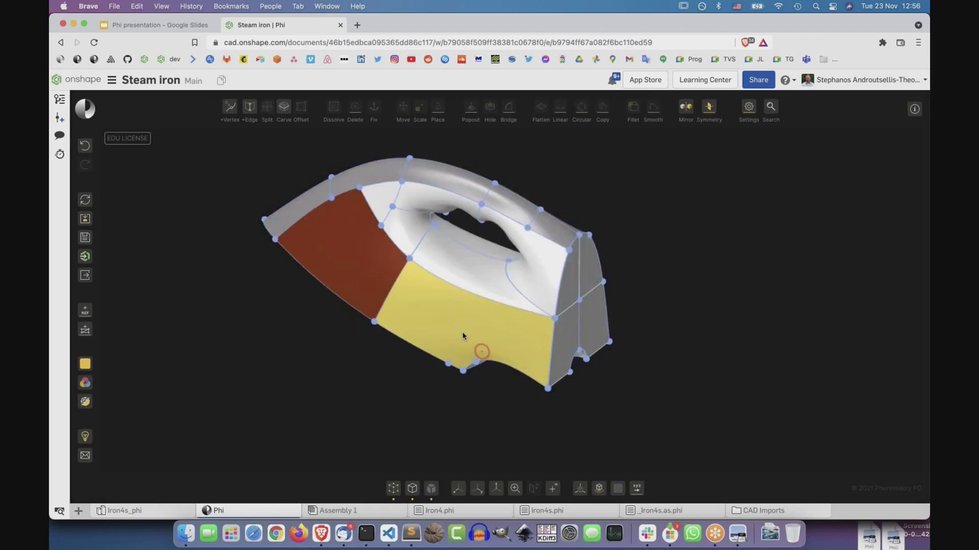
left_click(464, 370)
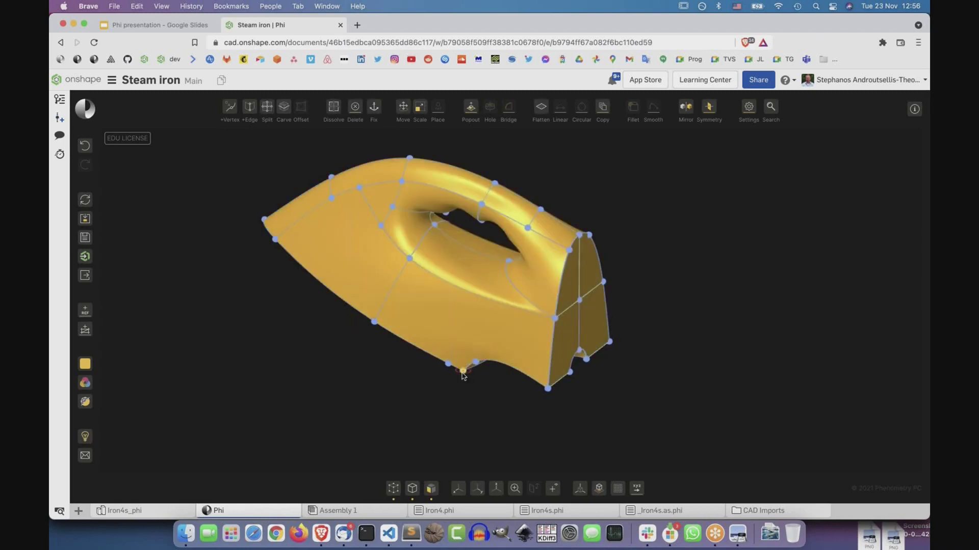
left_click(544, 388)
left_click(427, 108)
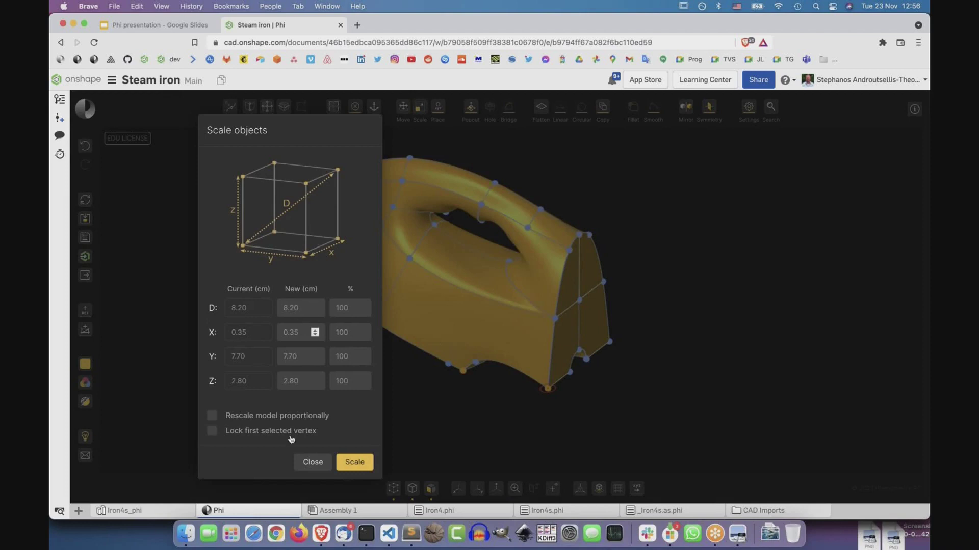
left_click(414, 413)
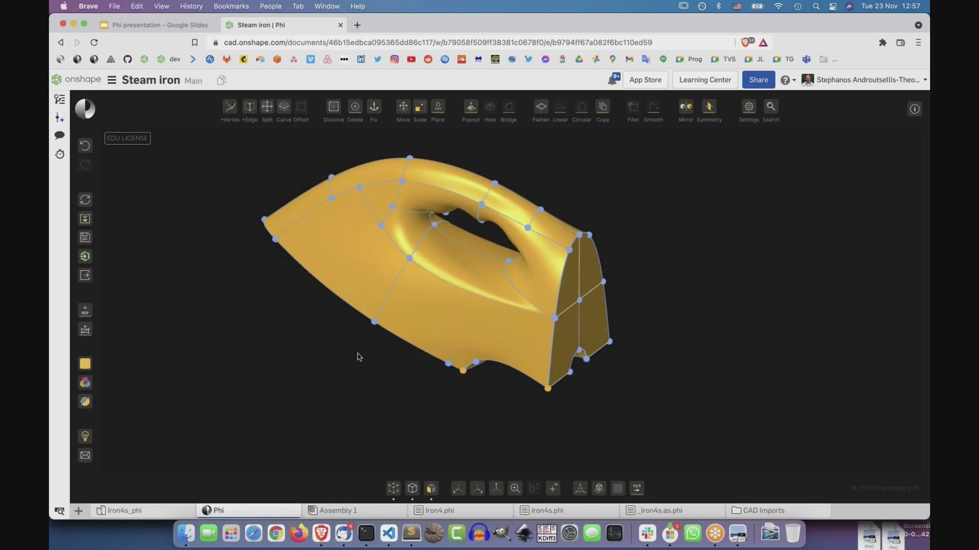
Activate the Carve tool with the C shortcut to show the red and white faces.
key("c")
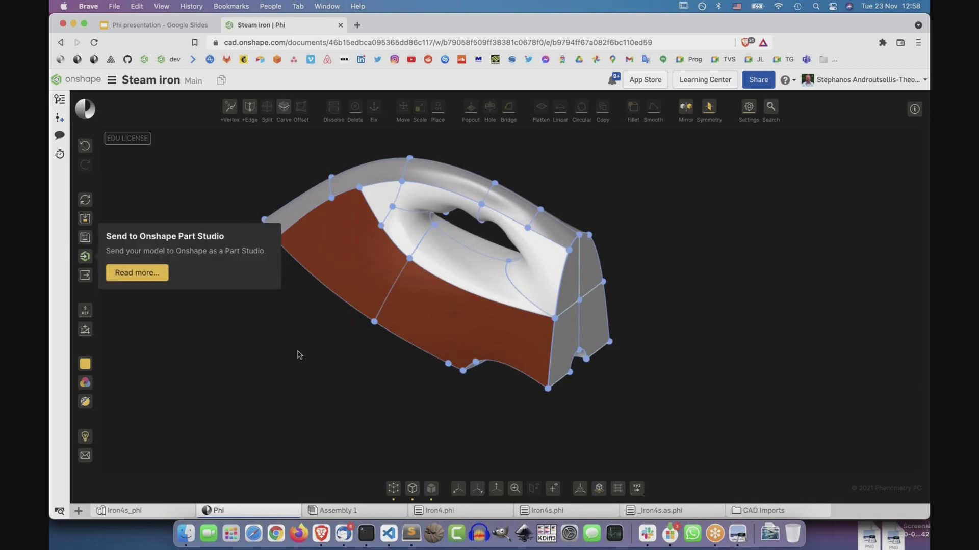
Send the iron to Onshape under the name Iron4s.phi.
left_click(87, 259)
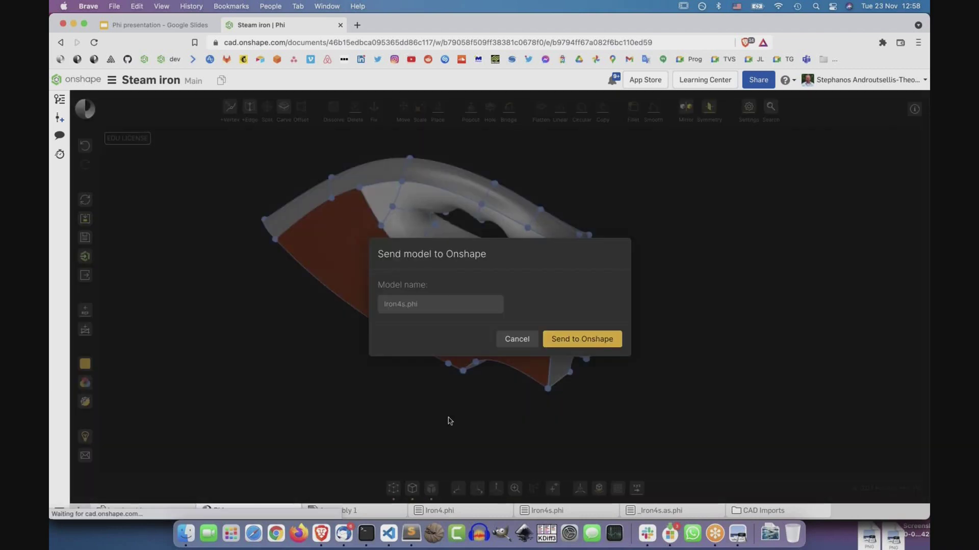
key("Return")
right_click_drag(447, 416, 401, 393)
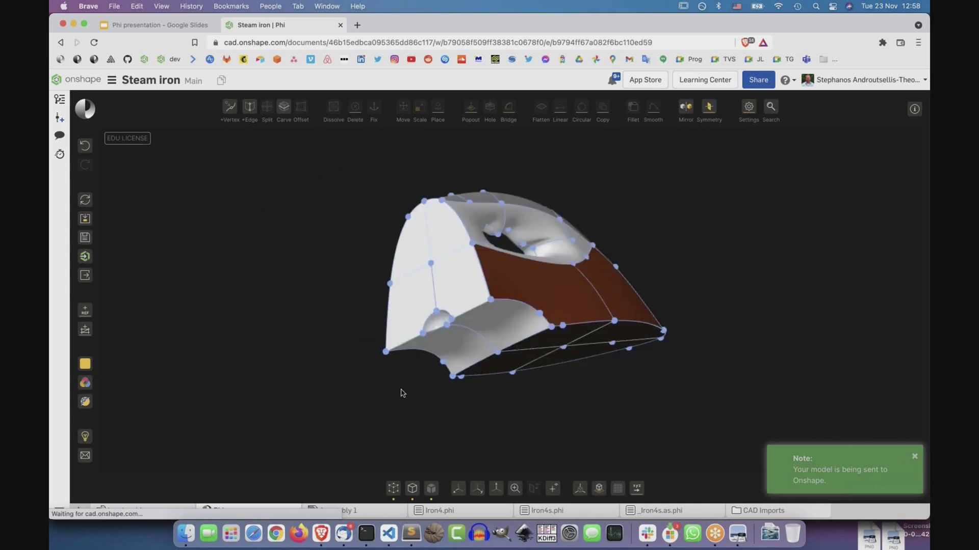